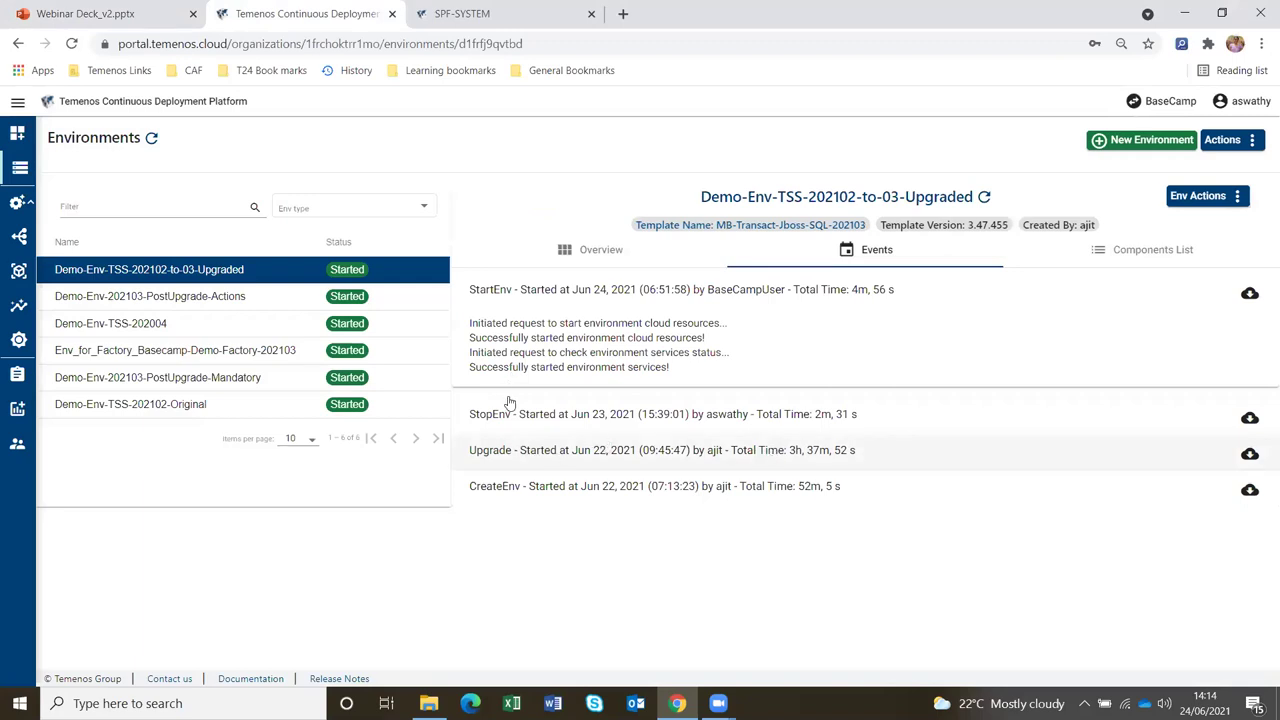
- Expand the Upgrade event of Demo-Env-TSS-202102-to-03-Upgraded and review its log, including the T24.INITIATE.UPGRADE entries
double_click(508, 362)
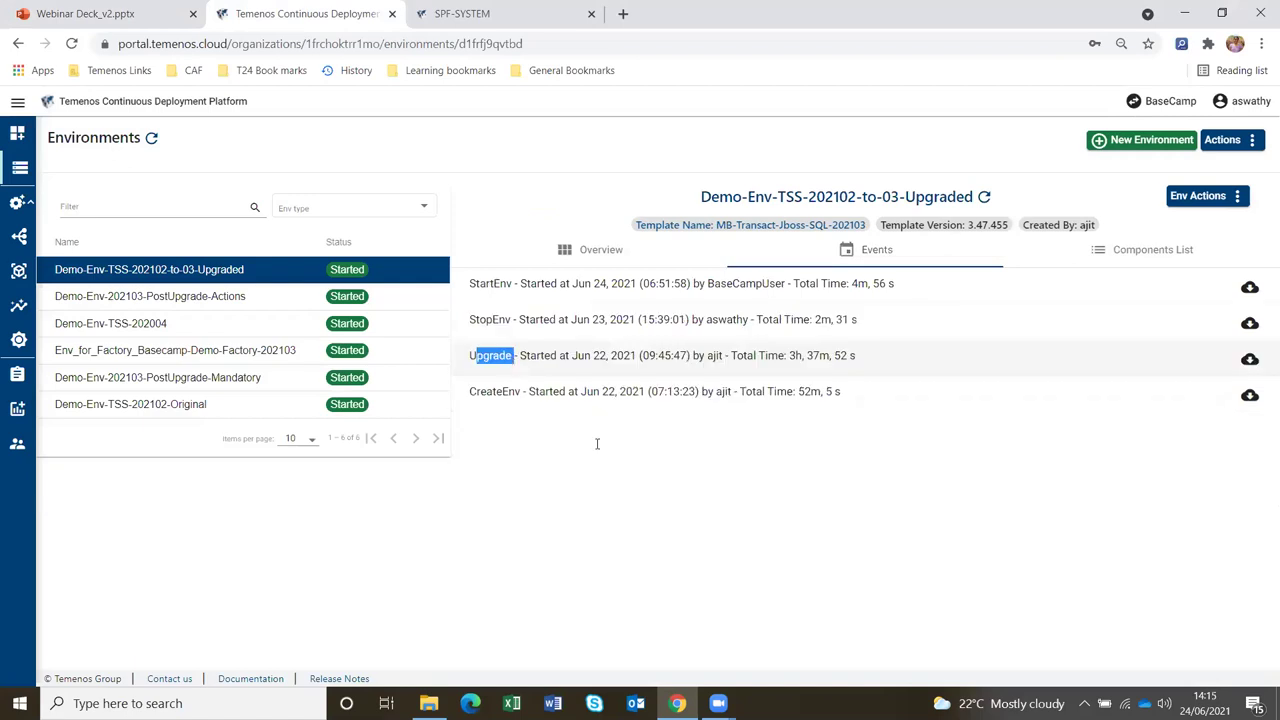
scroll(605, 444, "down", 1)
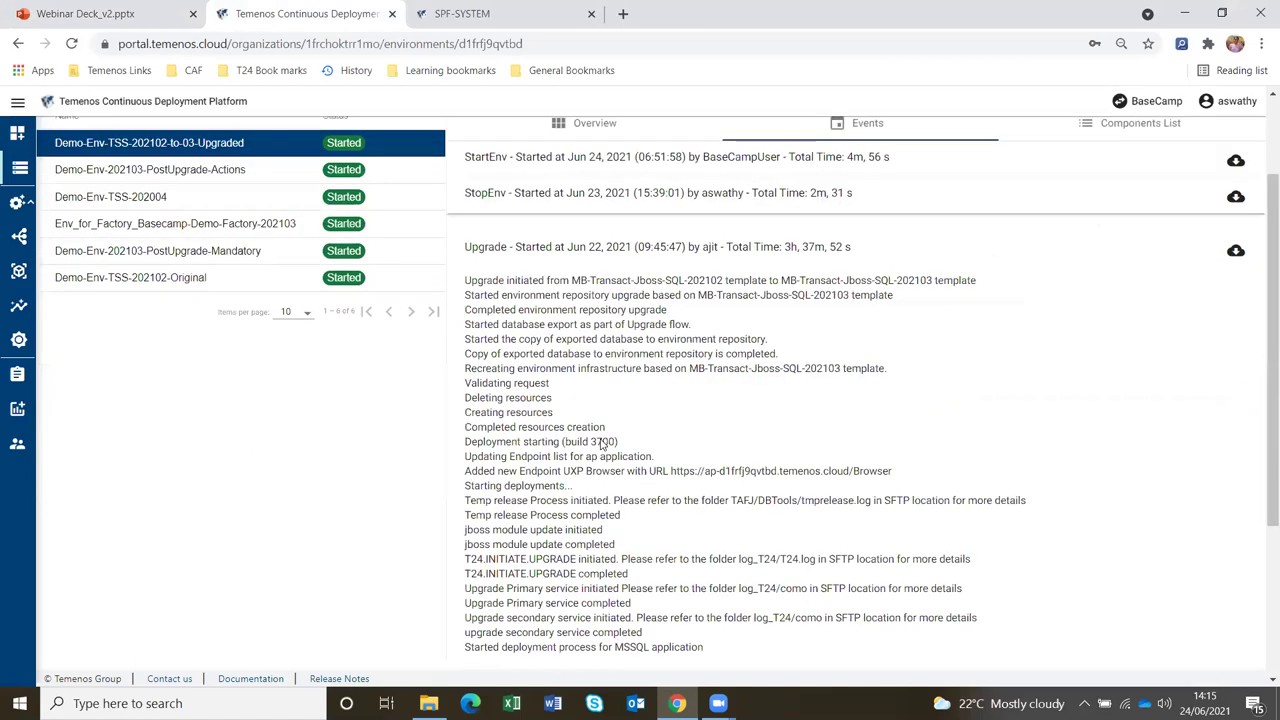
scroll(603, 444, "down", 1)
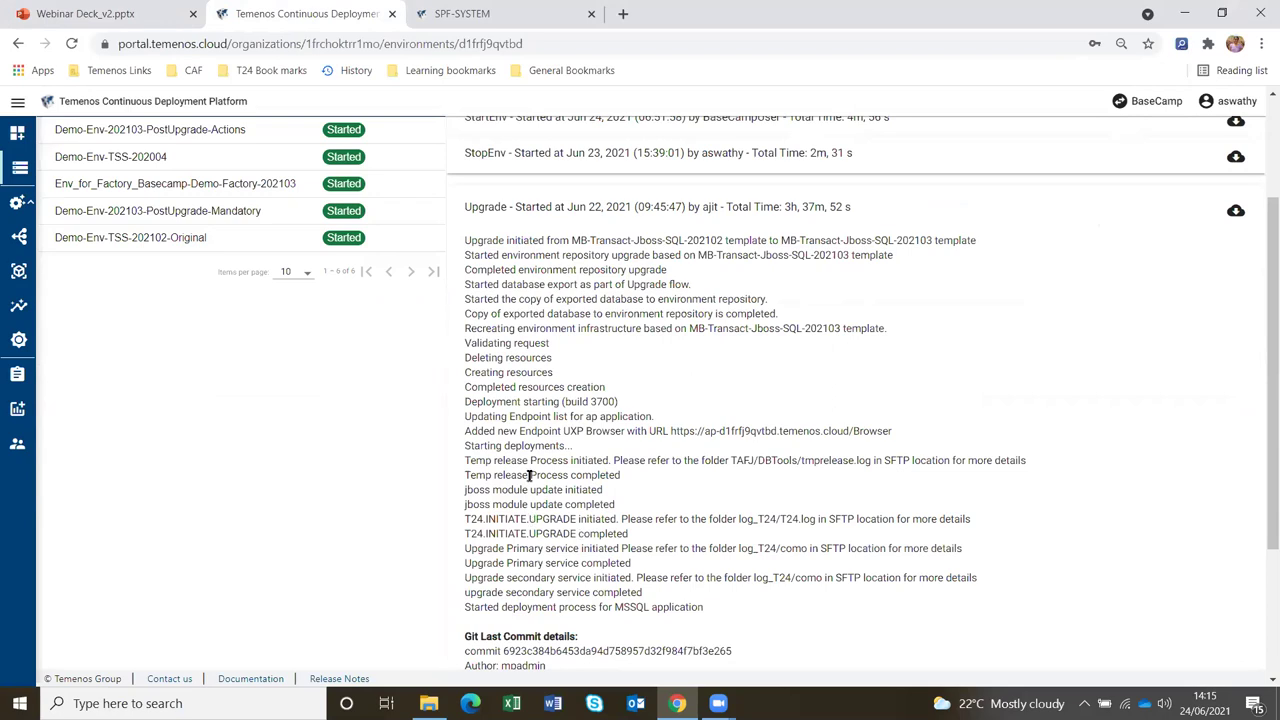
left_click_drag(470, 519, 544, 533)
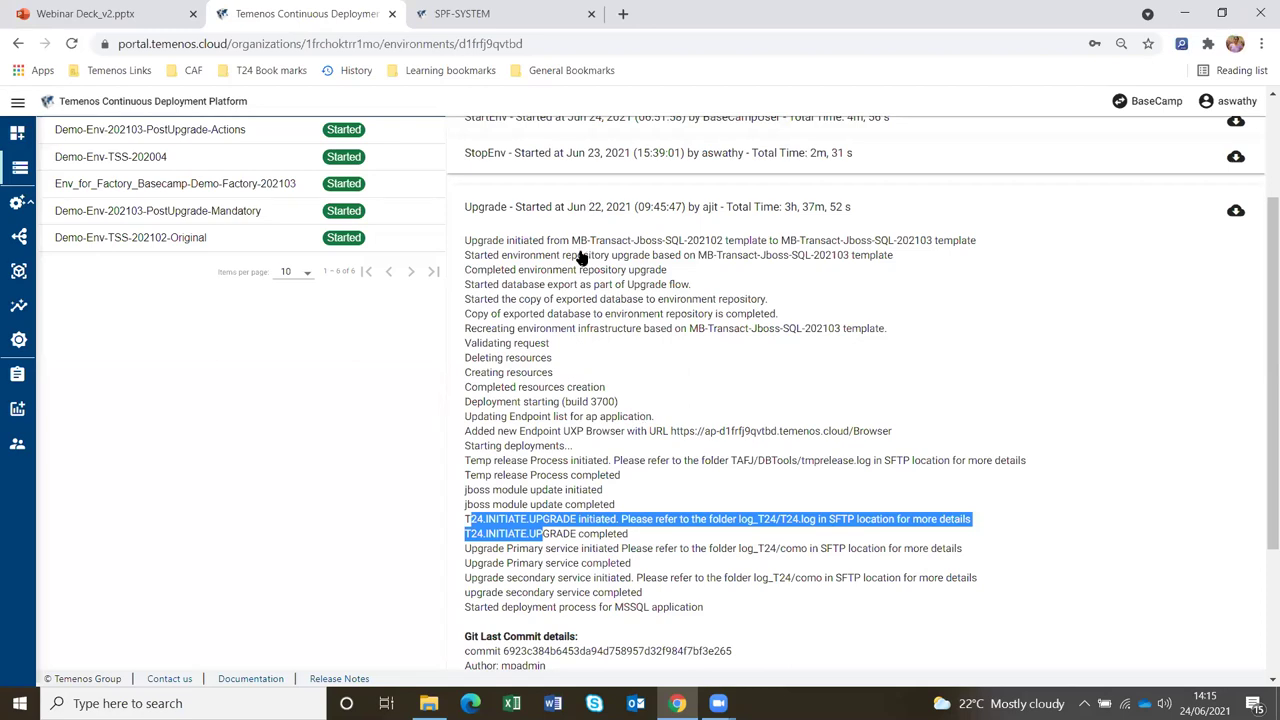
- Open the environment files from the environment's overview and browse the Environment_Files_Transact_App folder
scroll(583, 258, "up", 2)
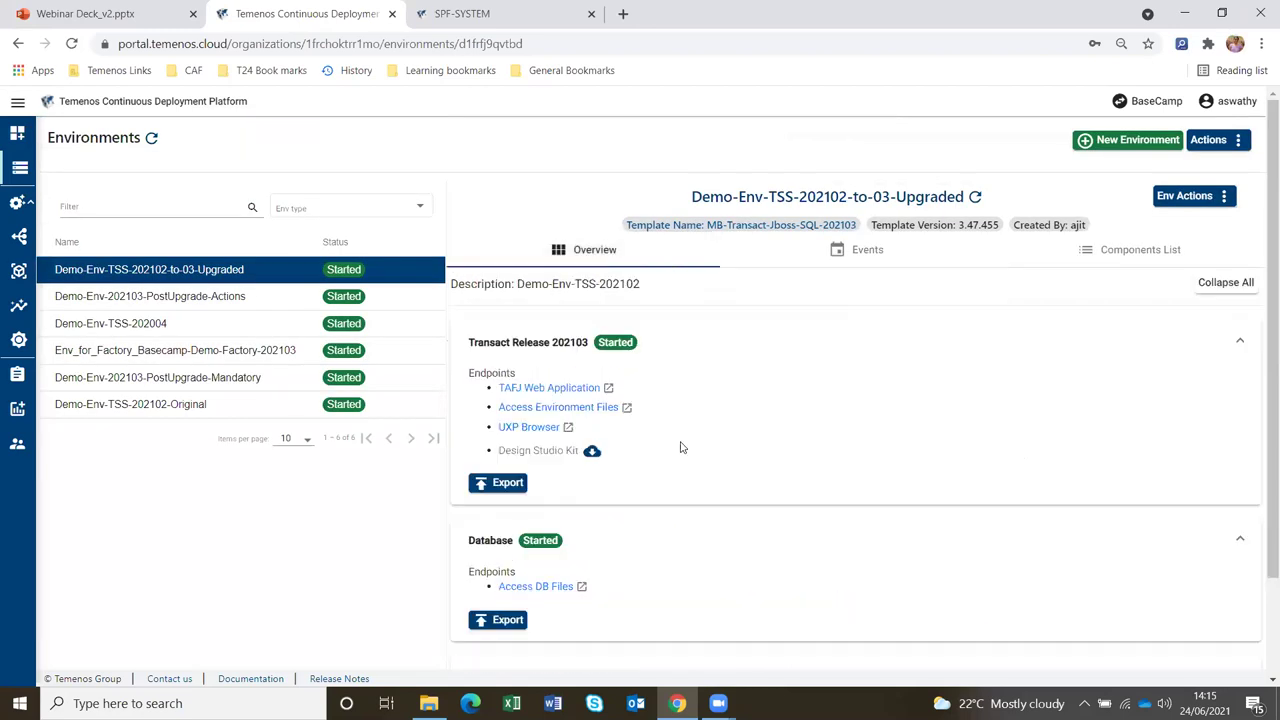
scroll(684, 447, "down", 1)
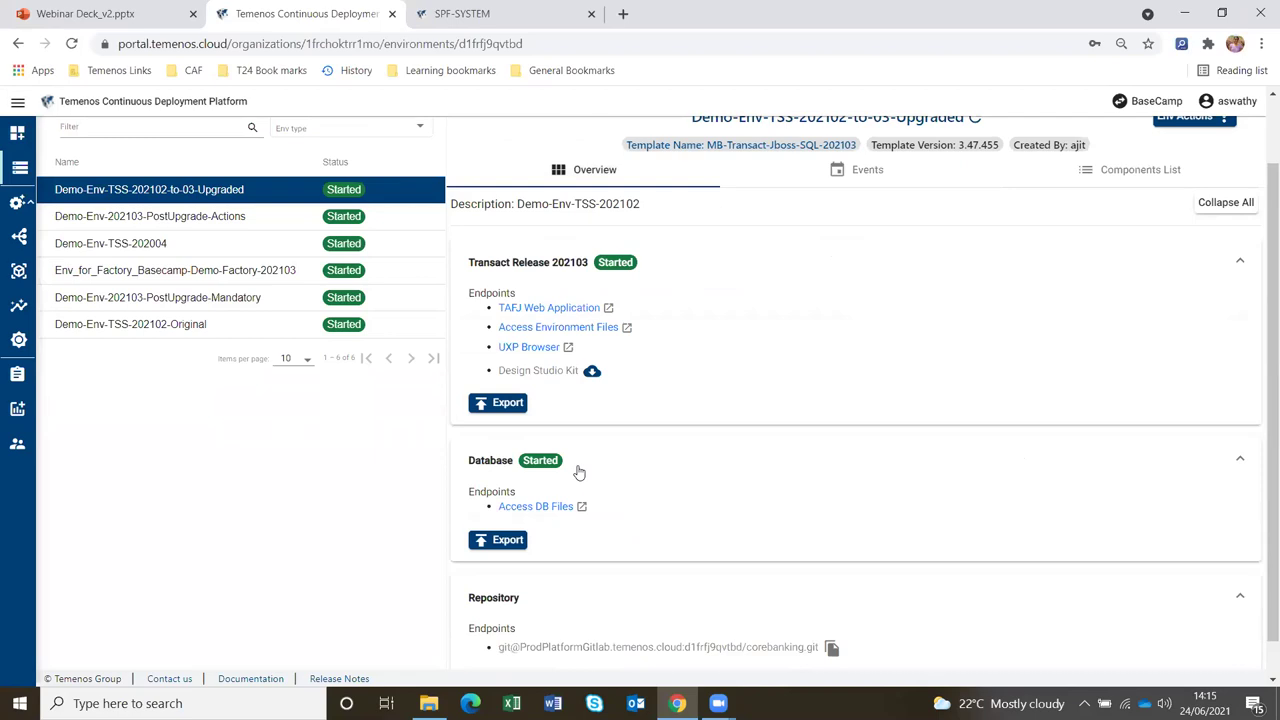
left_click(525, 324)
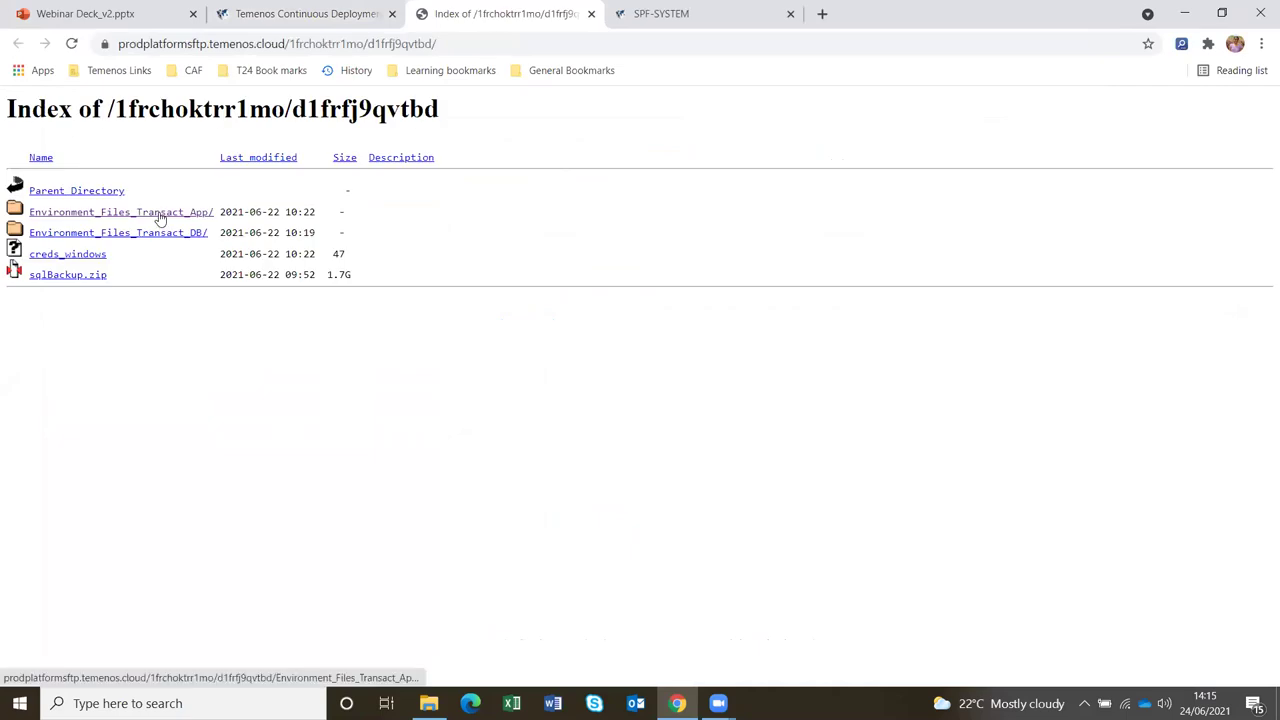
left_click(160, 214)
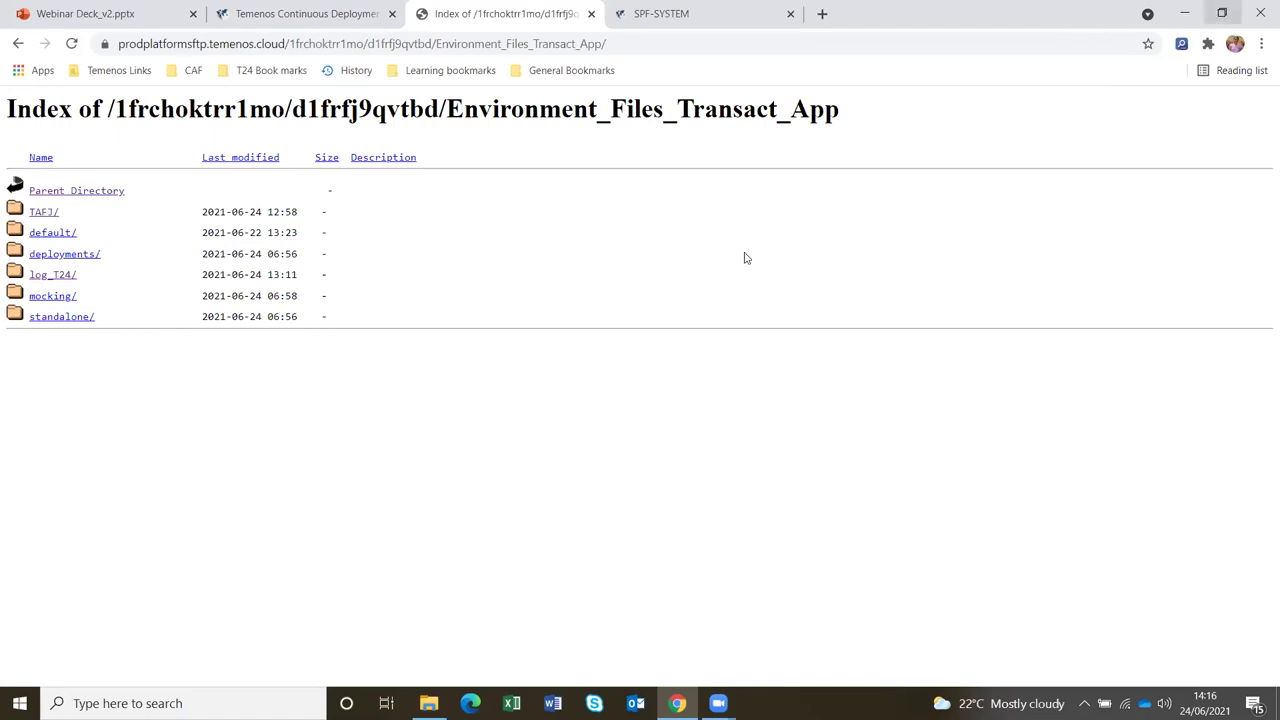
- Switch to the open SPF SYSTEM record and check its Current Release and Previous Release values
key("super+Down")
left_click(790, 143)
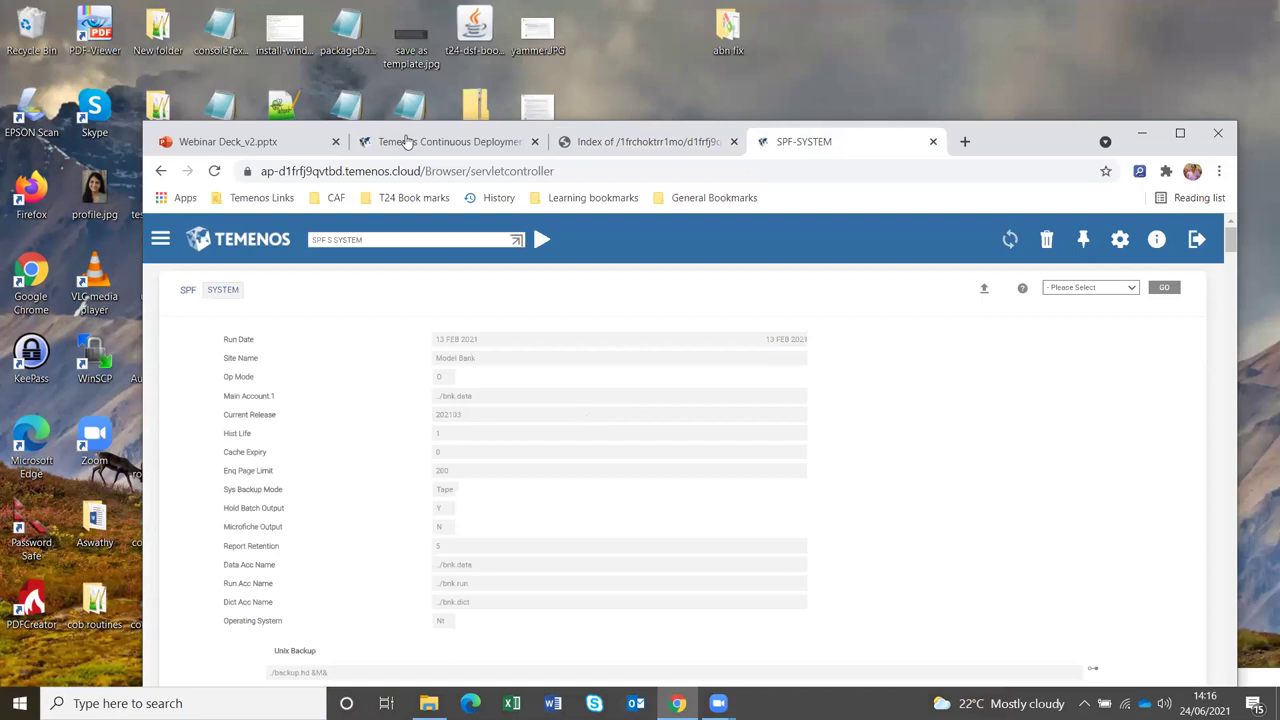
key("super+Up")
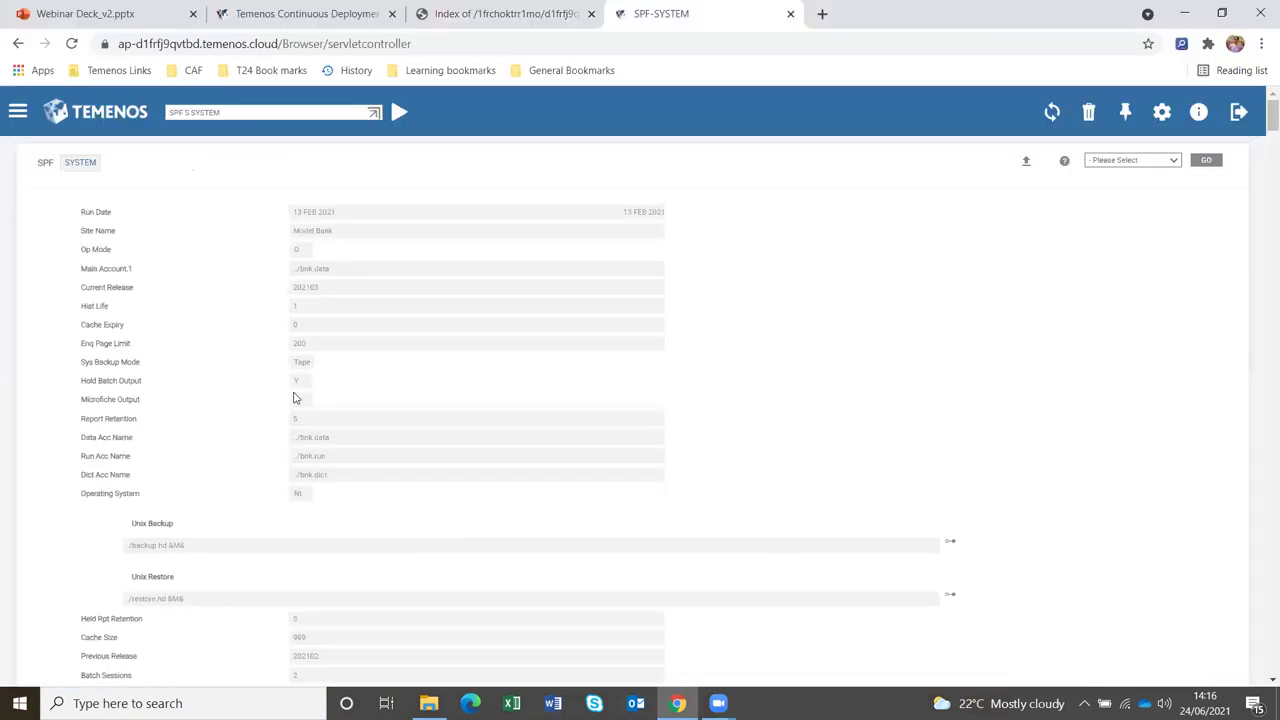
double_click(306, 287)
scroll(305, 580, "down", 2)
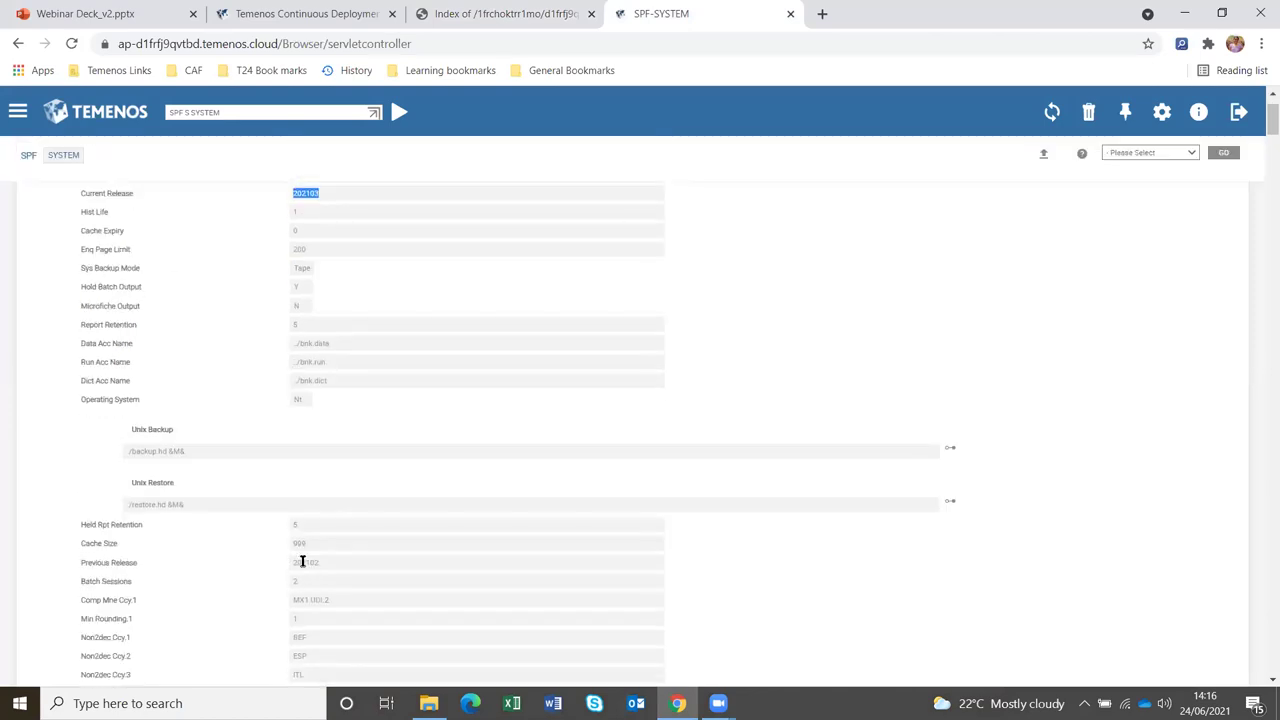
double_click(394, 566)
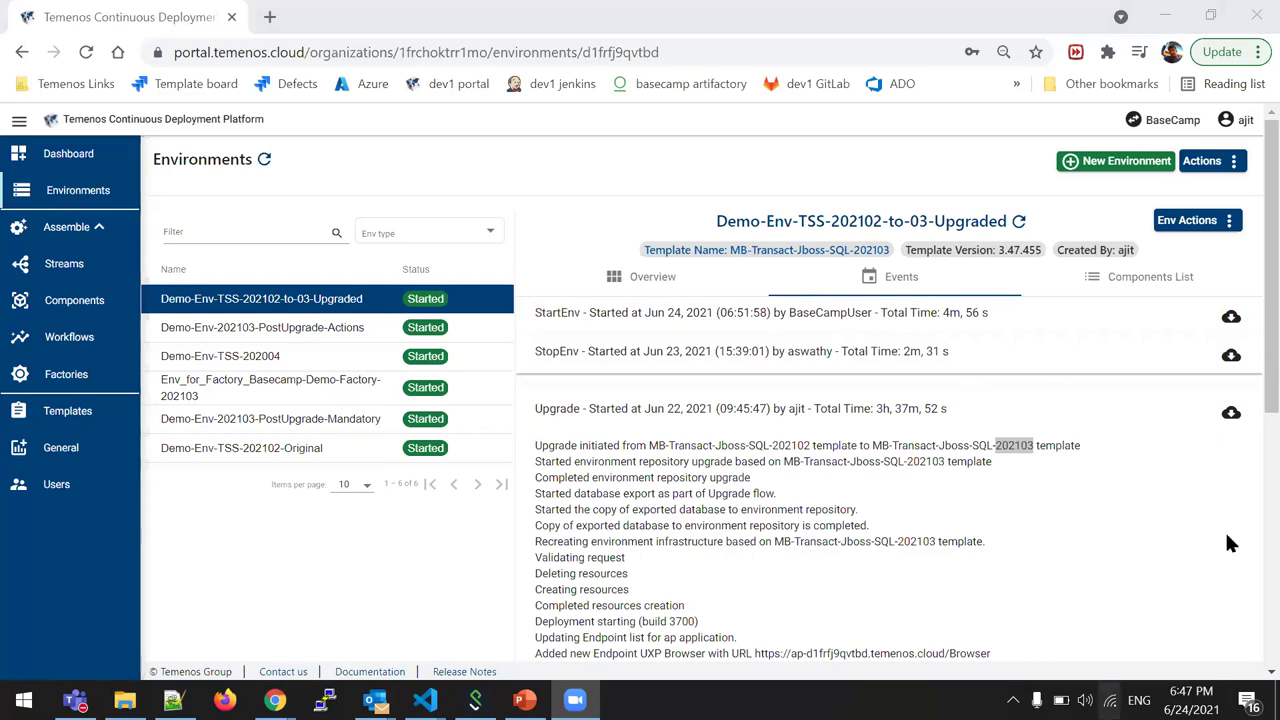
- Review the components offered when saving Demo-Env-TSS-202102-to-03-Upgraded as a new template, and cancel without saving
left_click(1216, 226)
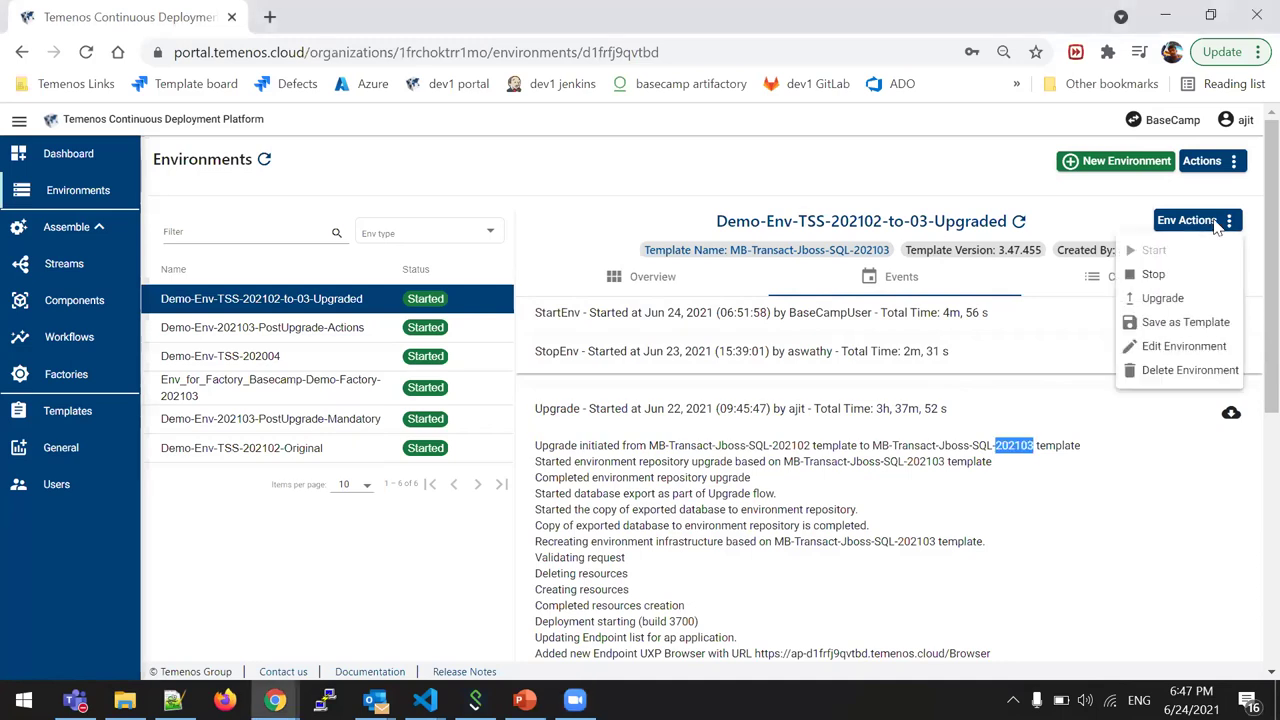
left_click(1175, 325)
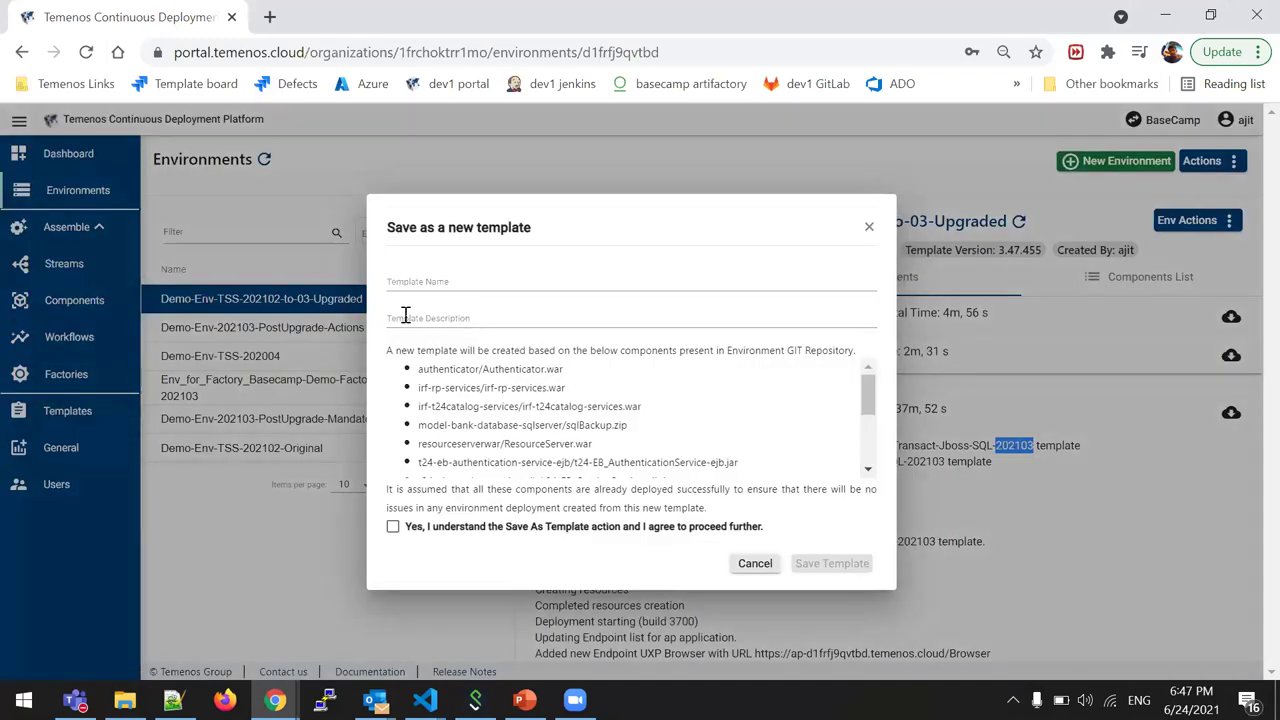
left_click_drag(423, 367, 612, 460)
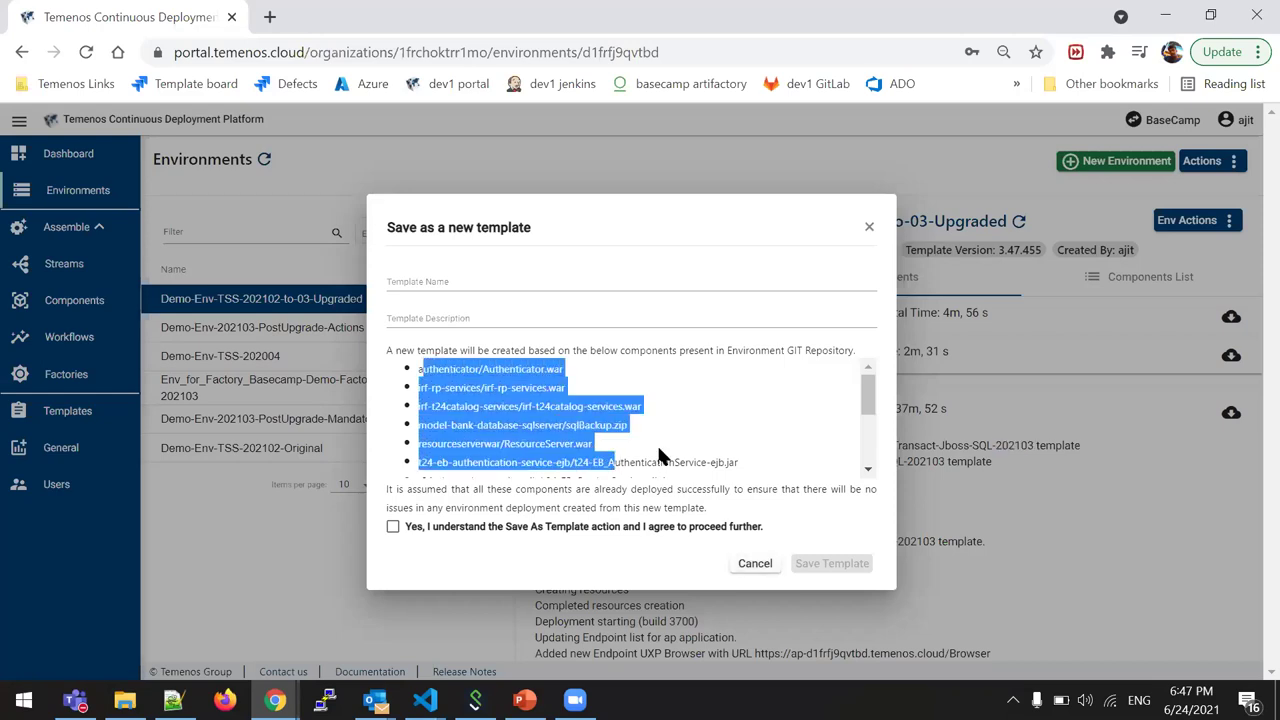
left_click(660, 455)
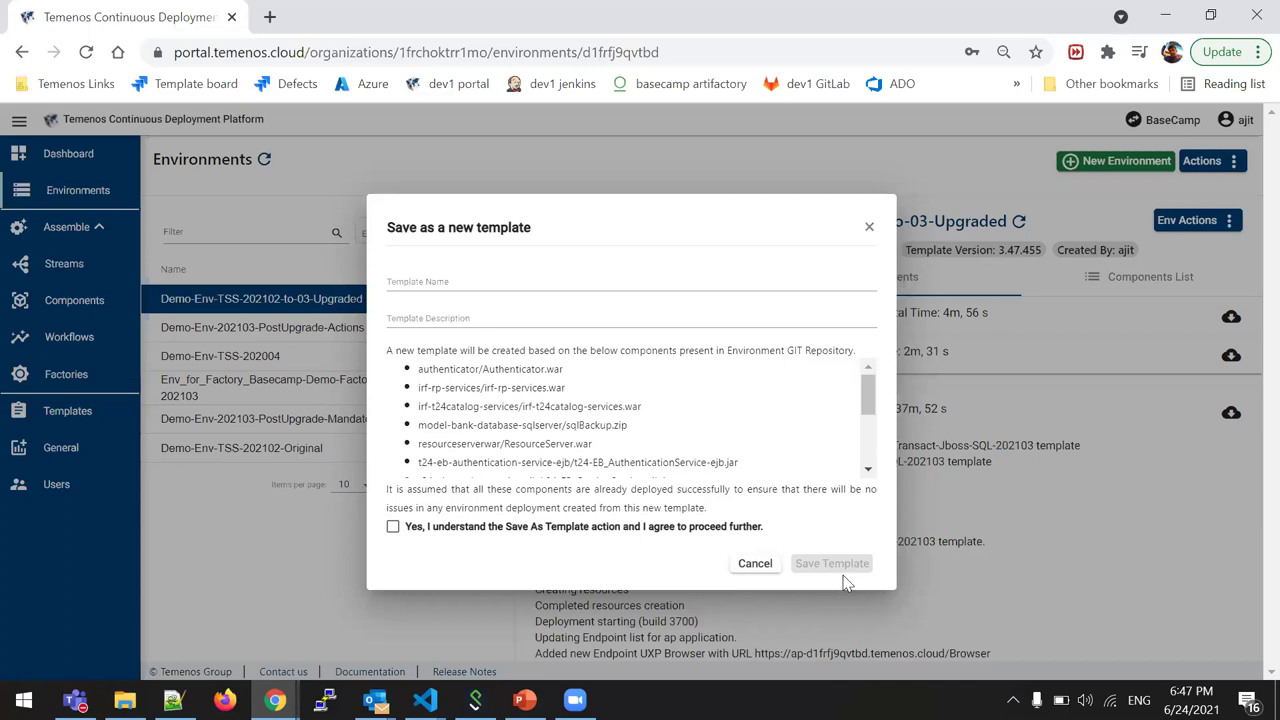
left_click(756, 566)
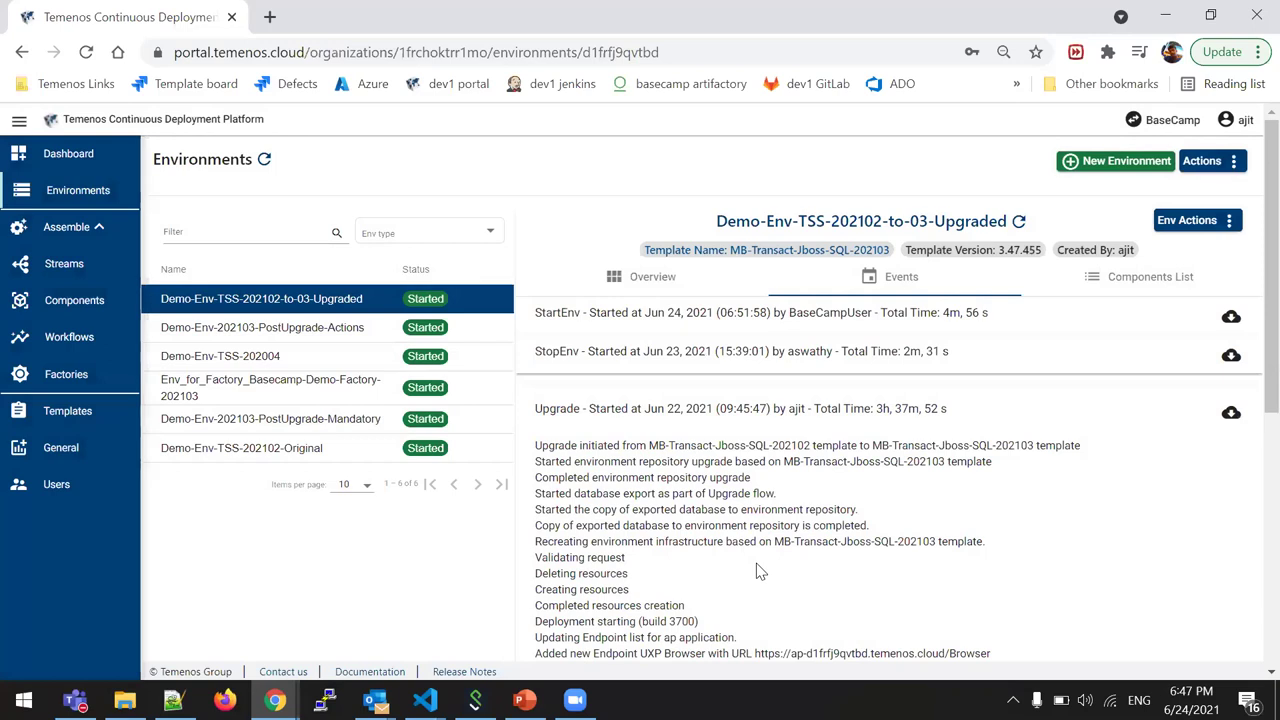
- Filter the templates list by the Custom Template type and open Demo-Template-202103-Mandatory
left_click(46, 411)
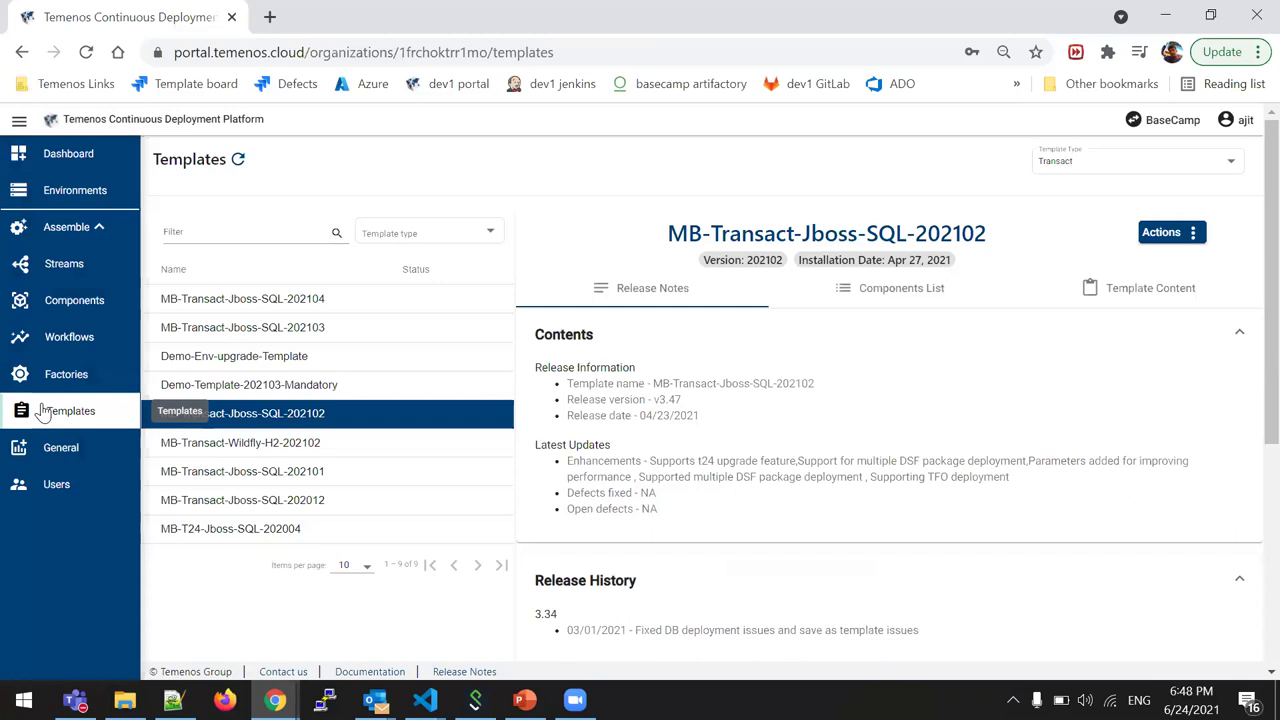
left_click(451, 238)
left_click(427, 232)
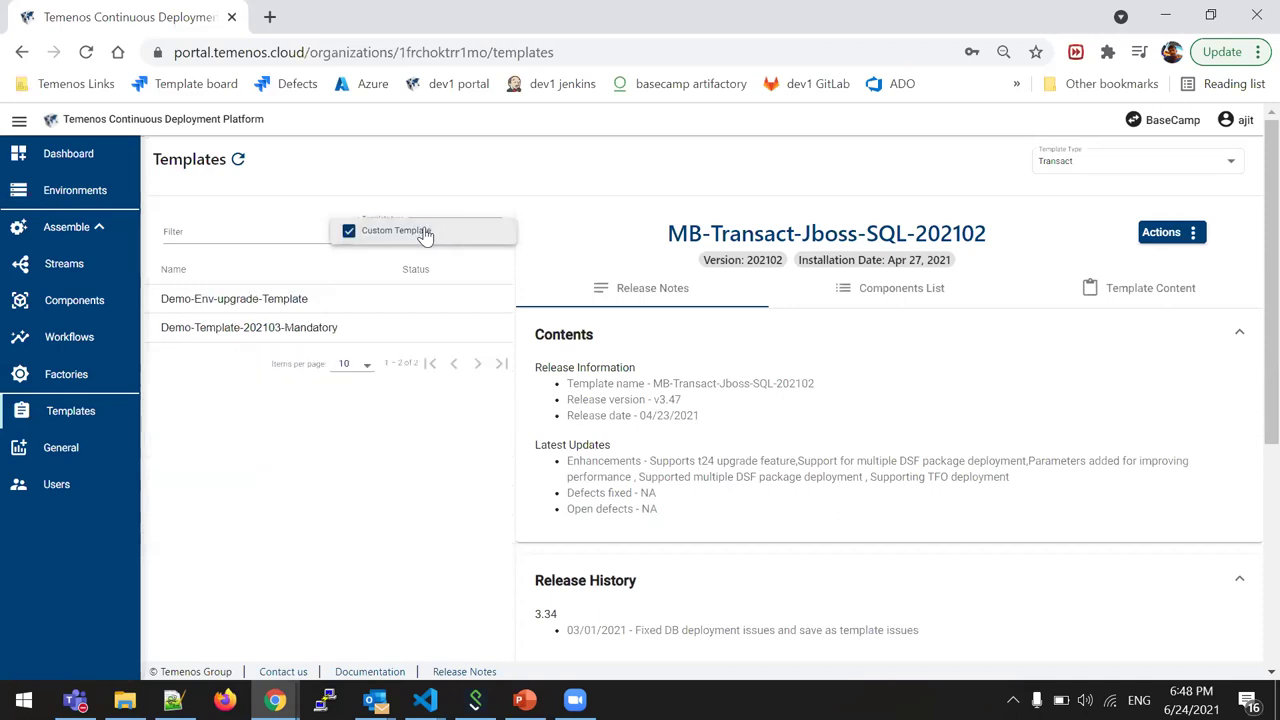
left_click(281, 342)
left_click(281, 342)
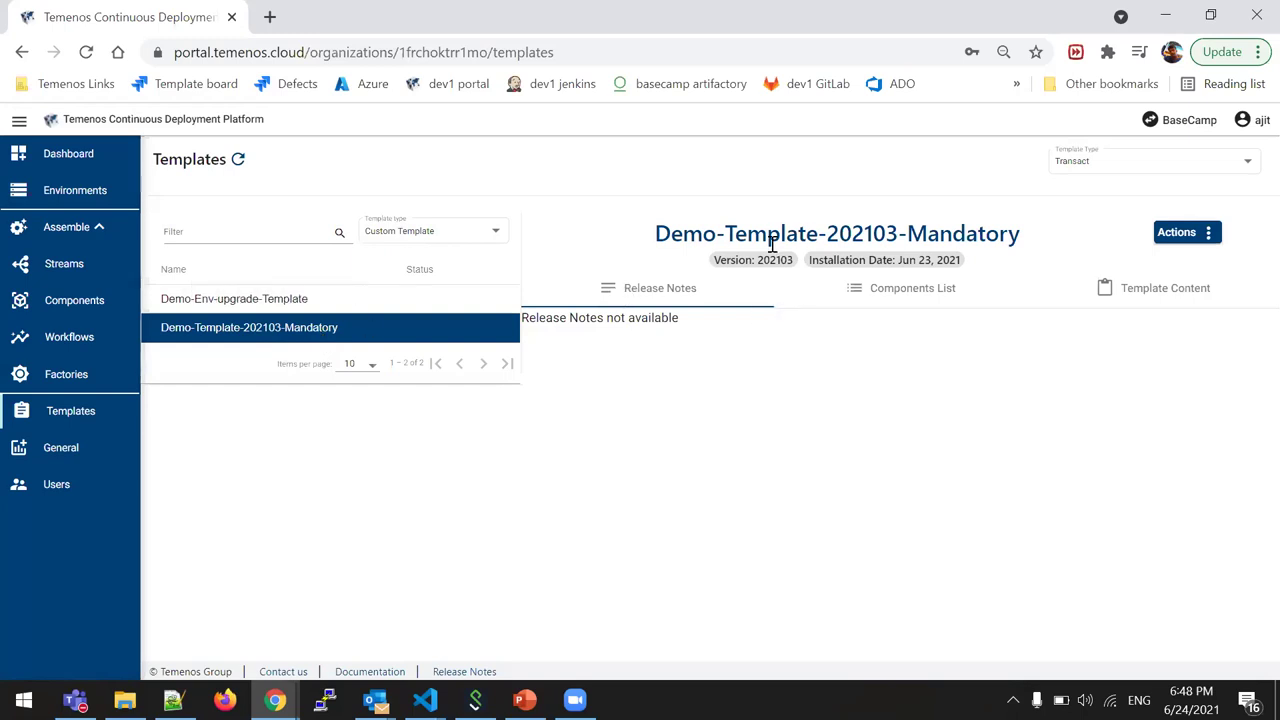
- Review the components list of Demo-Template-202103-Mandatory and the actions available for the template
left_click(922, 300)
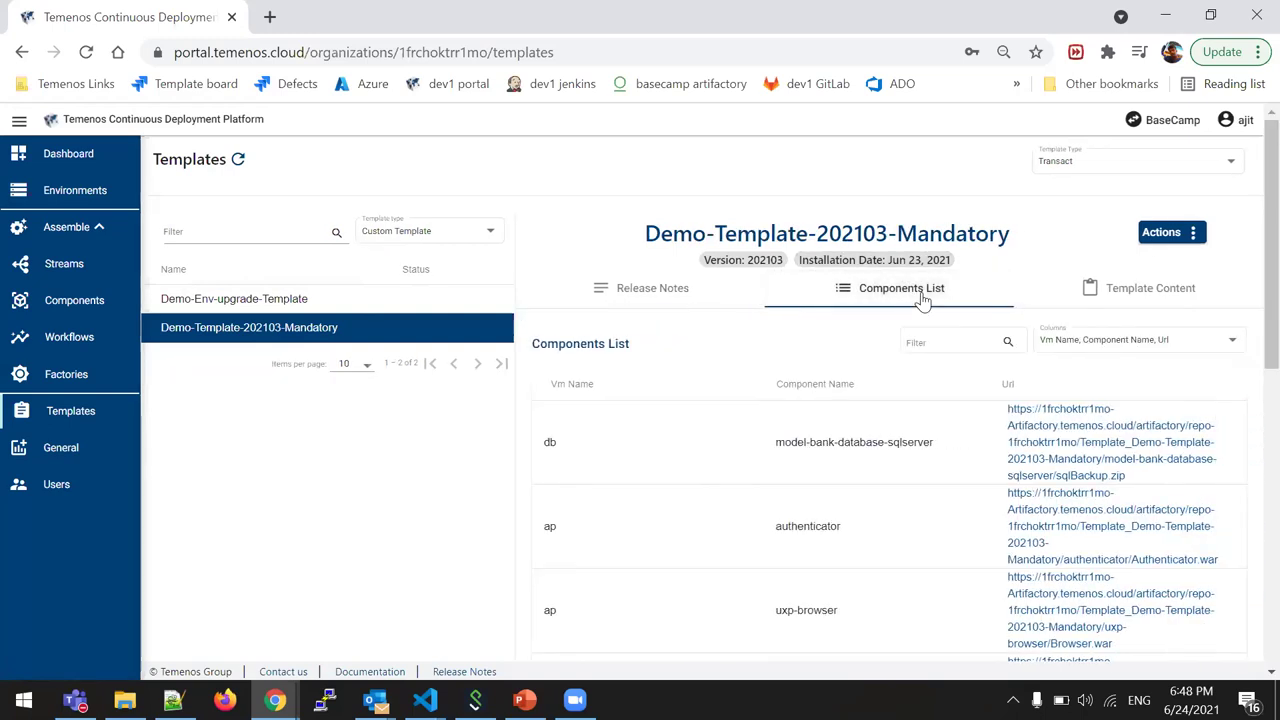
scroll(890, 420, "down", 5)
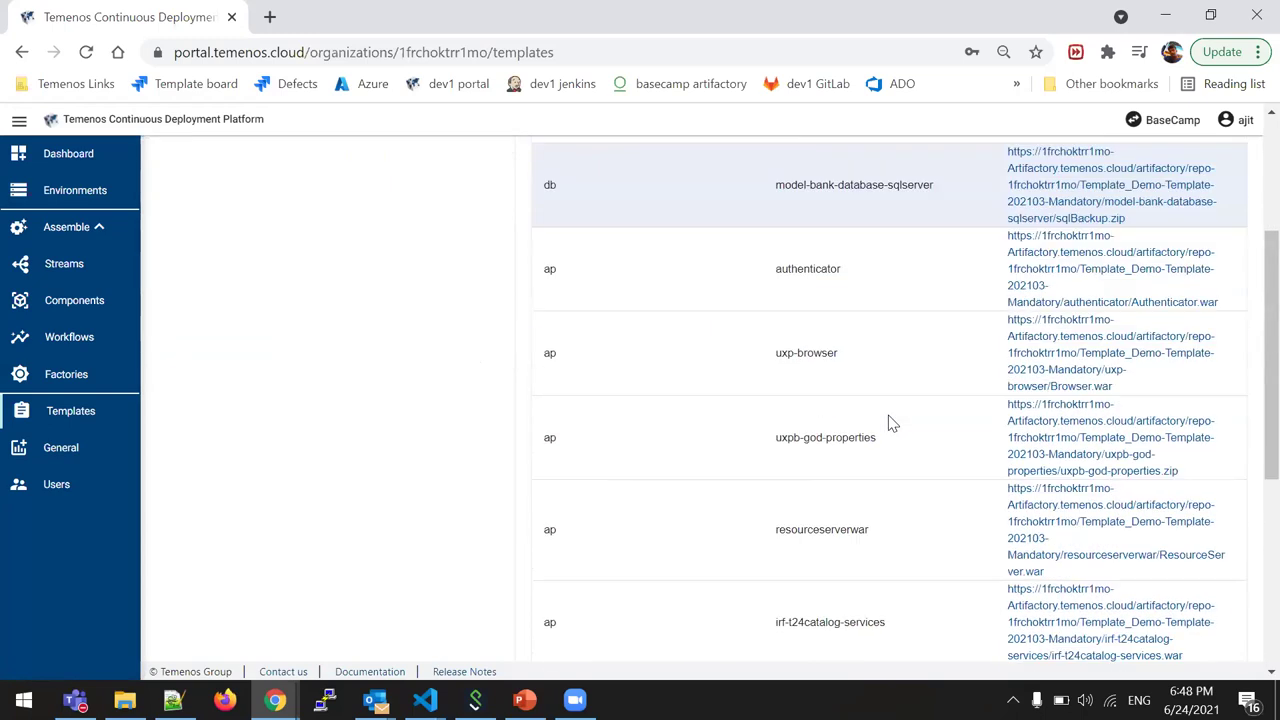
scroll(890, 422, "down", 3)
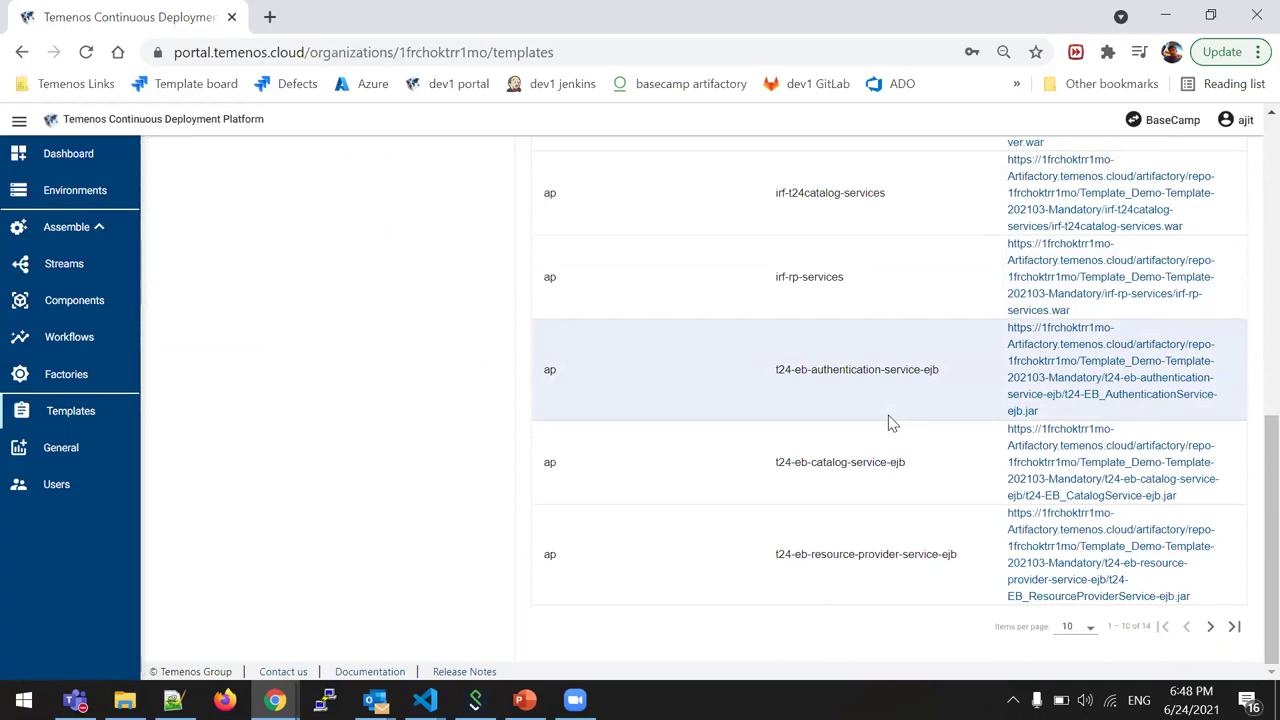
scroll(890, 424, "up", 3)
scroll(890, 424, "up", 4)
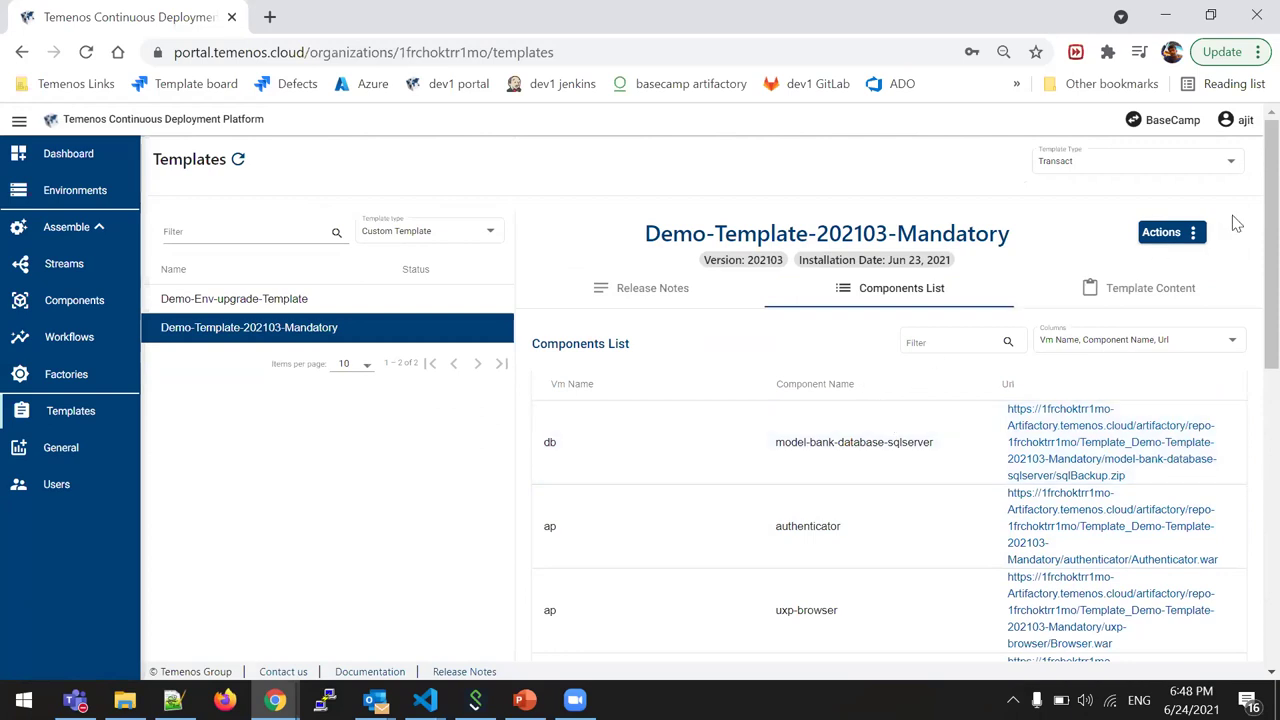
left_click(1178, 233)
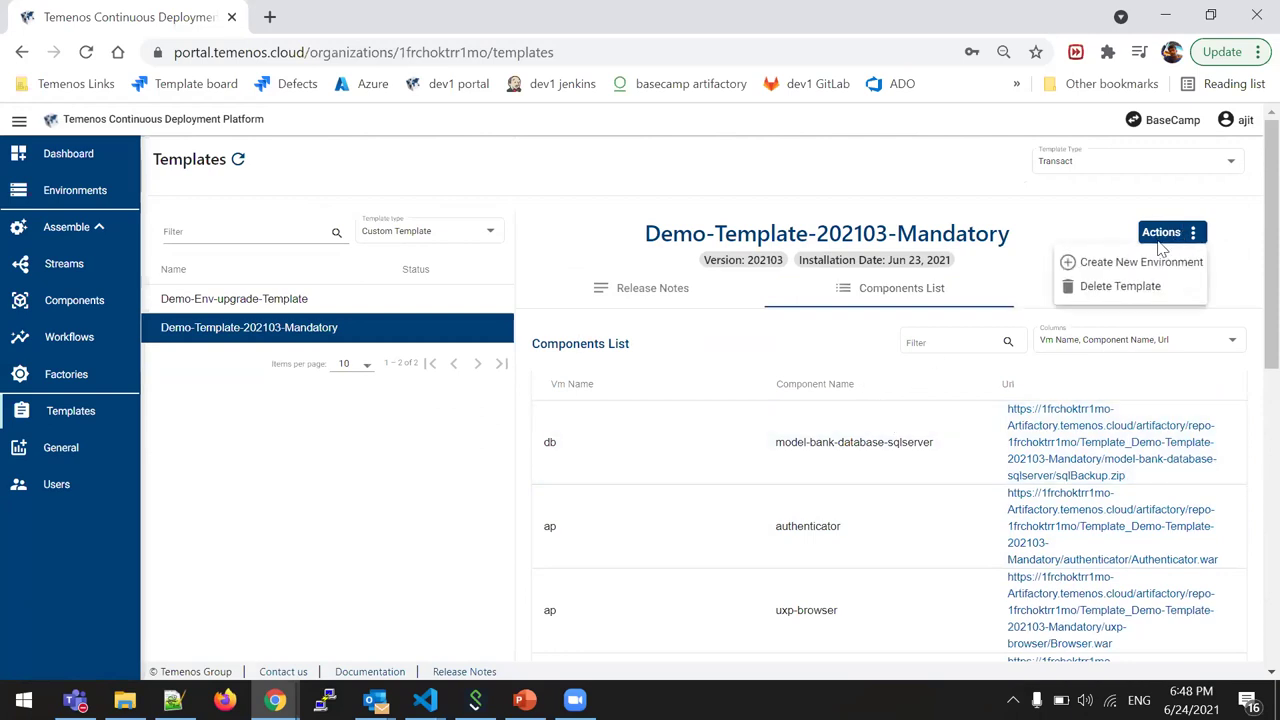
left_click(1037, 213)
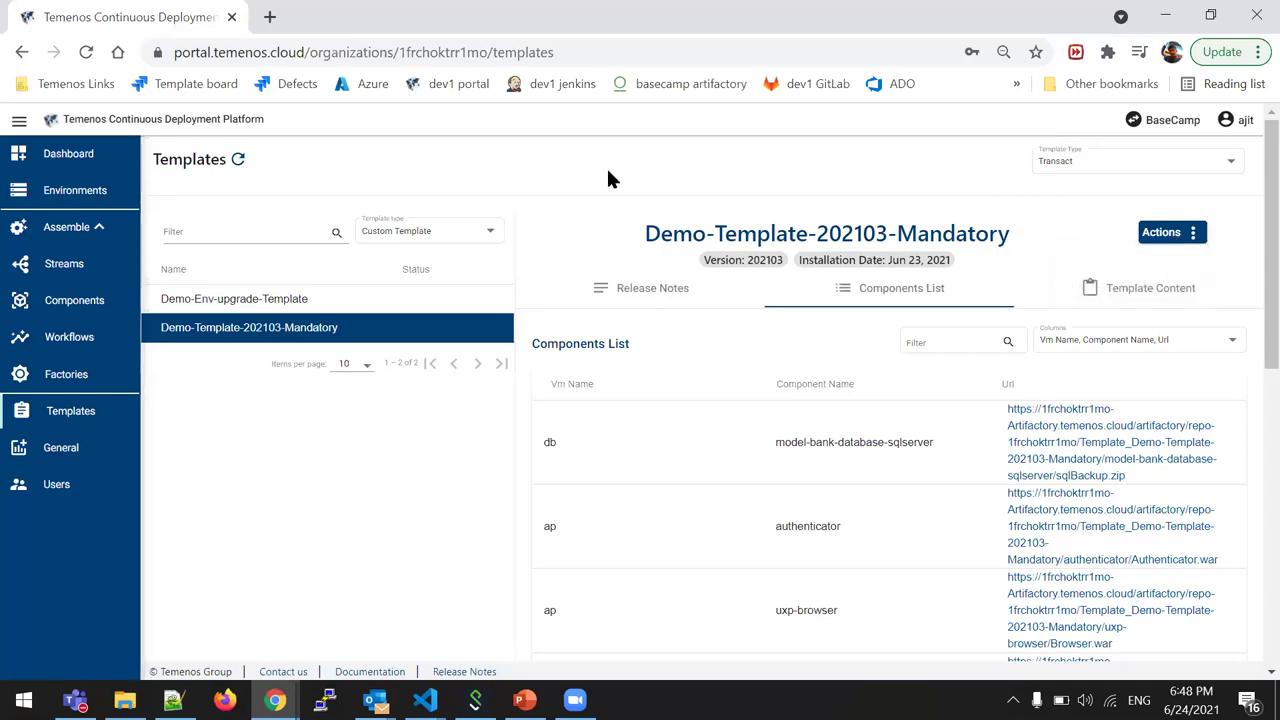
- Open the Demo-Env-202103-PostUpgrade-Mandatory environment and sign in to its UXP Browser
left_click(103, 200)
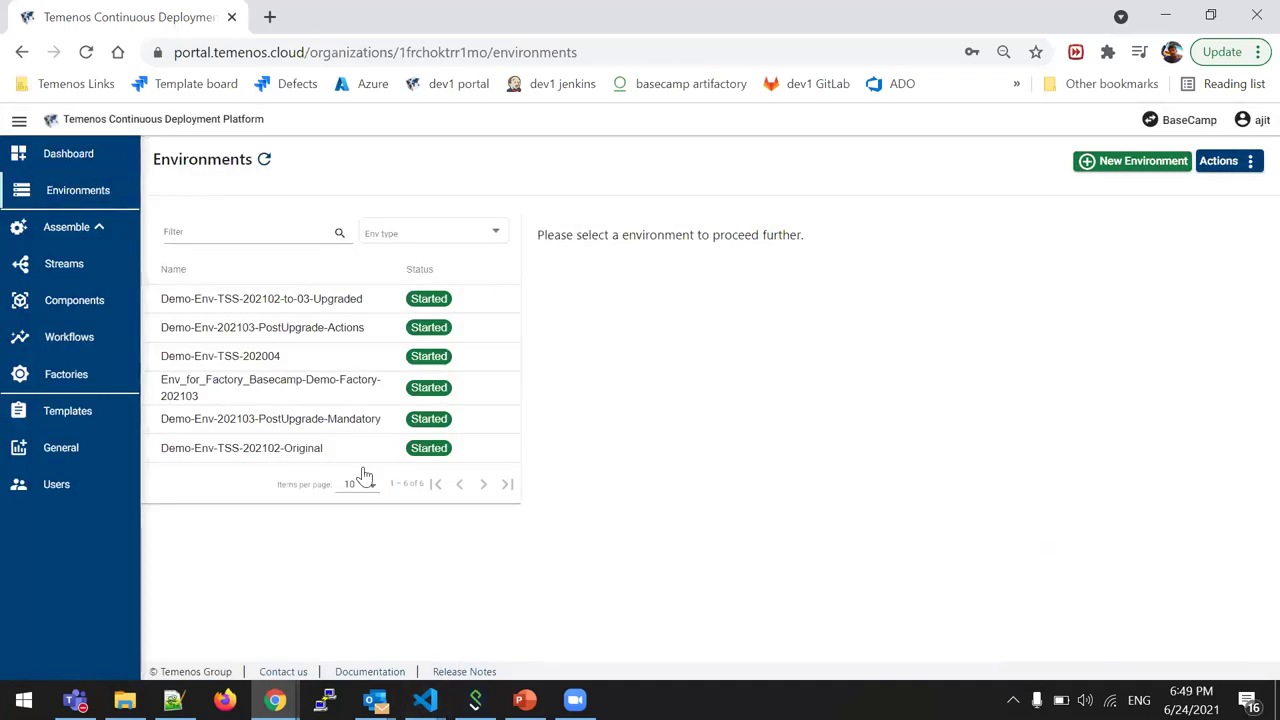
left_click(337, 430)
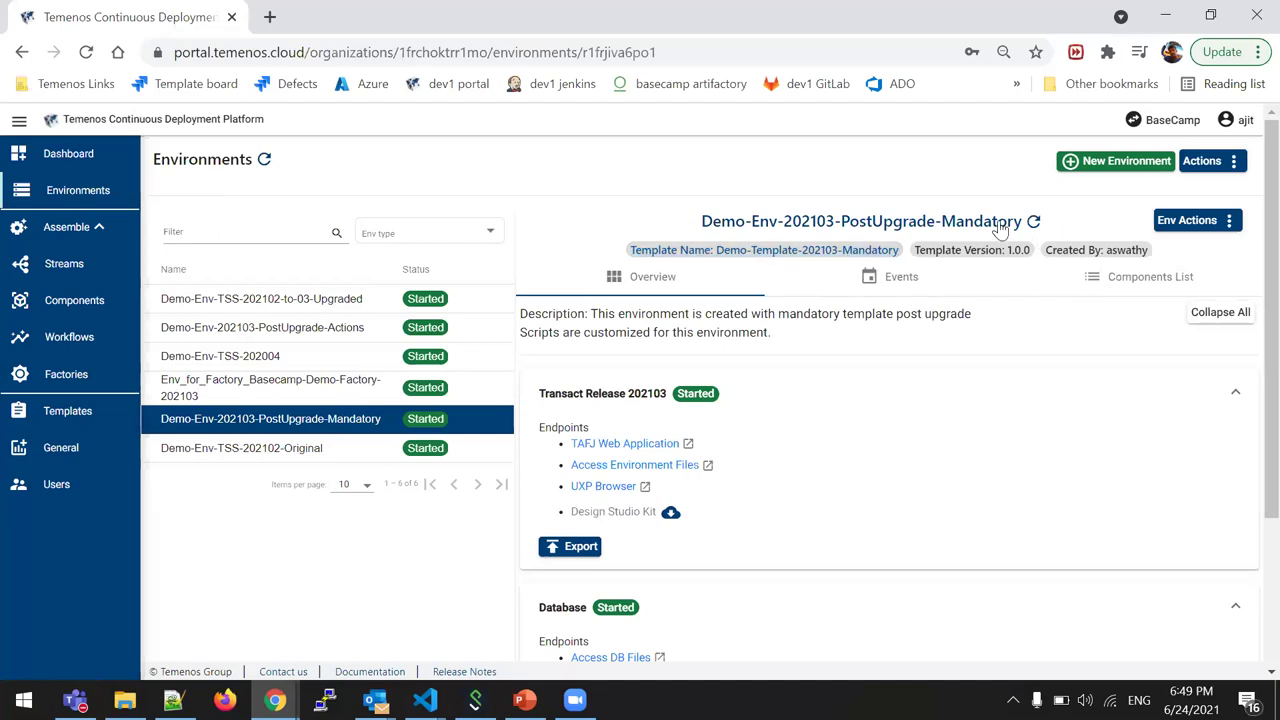
left_click(607, 488)
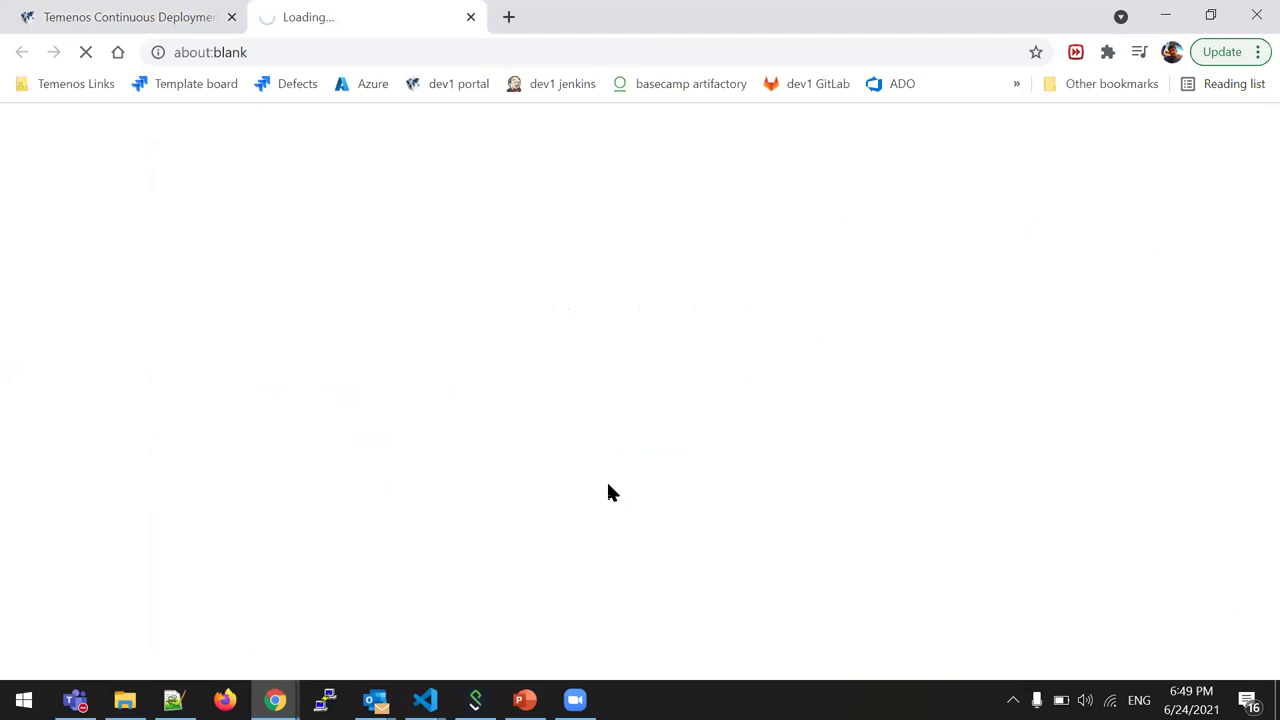
left_click(746, 466)
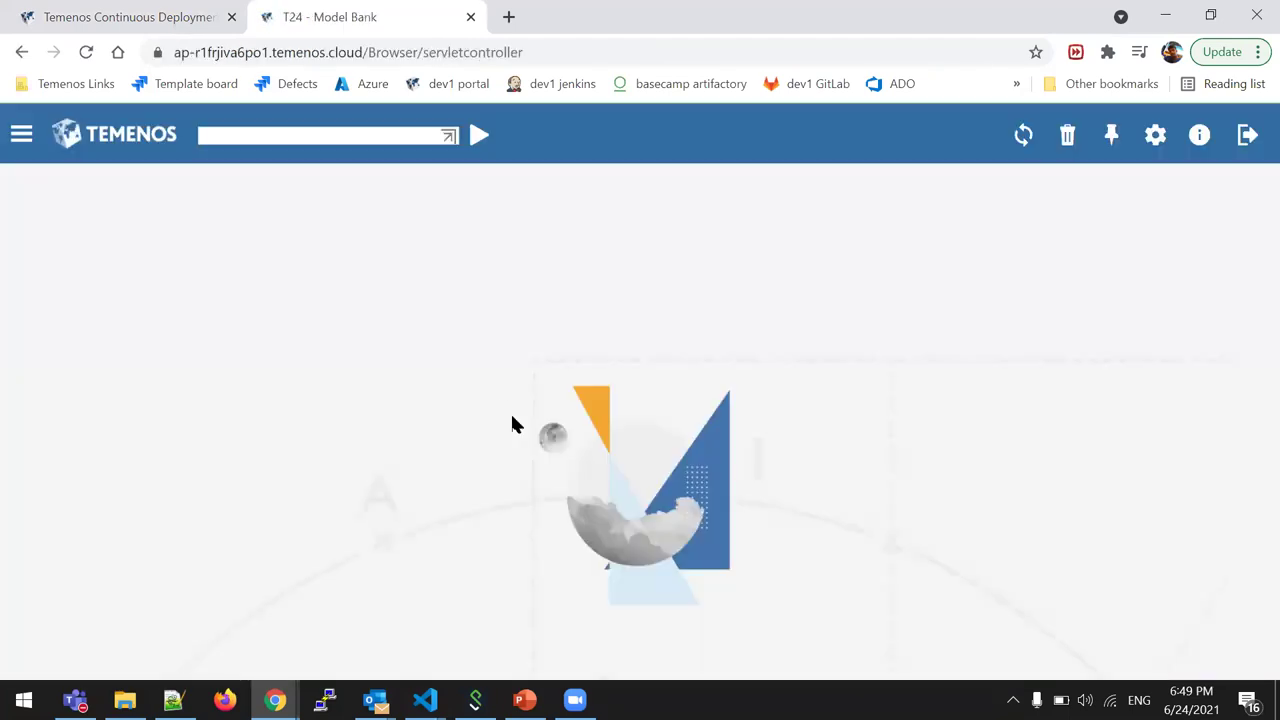
- Run the command SPF S SYSTEM and check the record's Current Release and Previous Release values
left_click(368, 134)
left_click(354, 170)
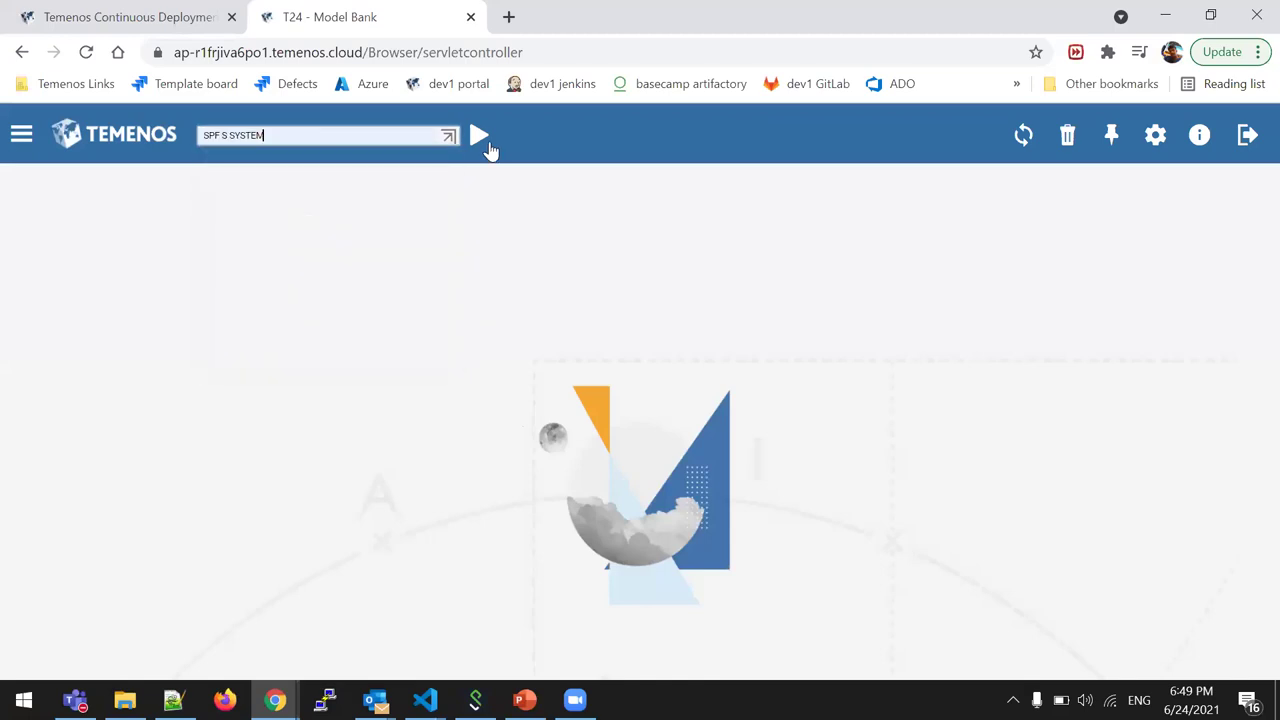
left_click(486, 140)
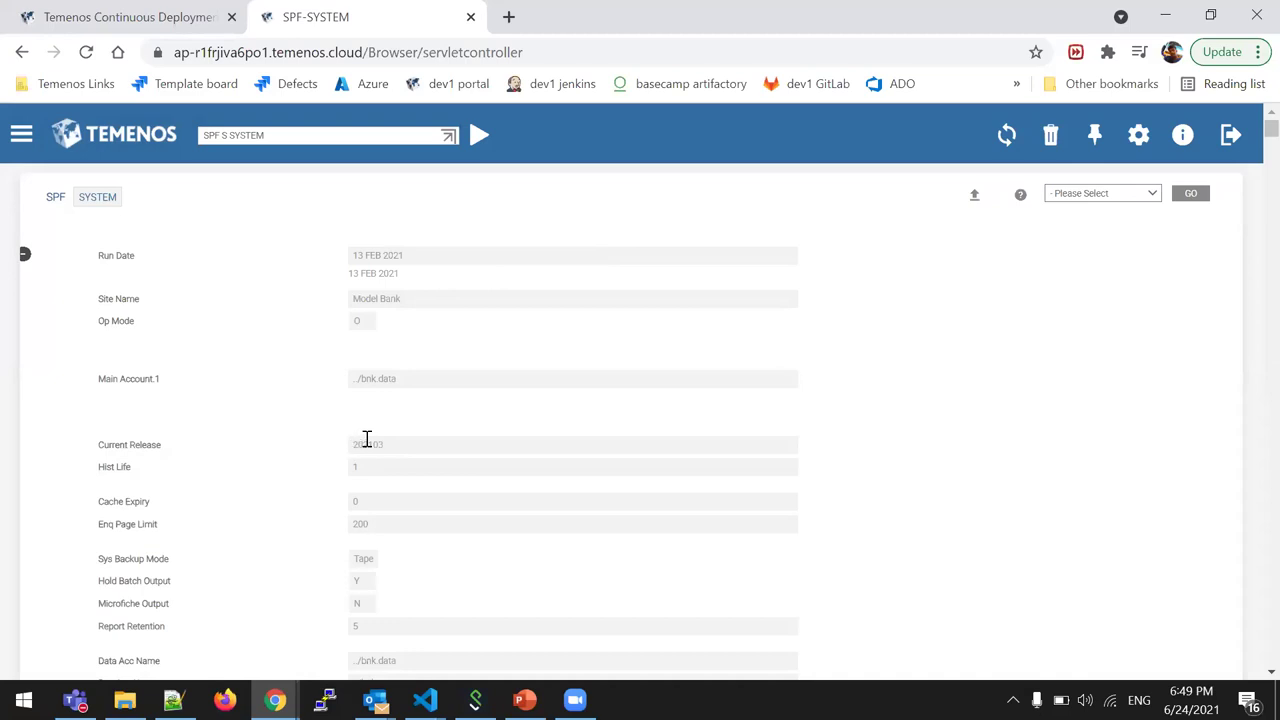
scroll(393, 450, "down", 3)
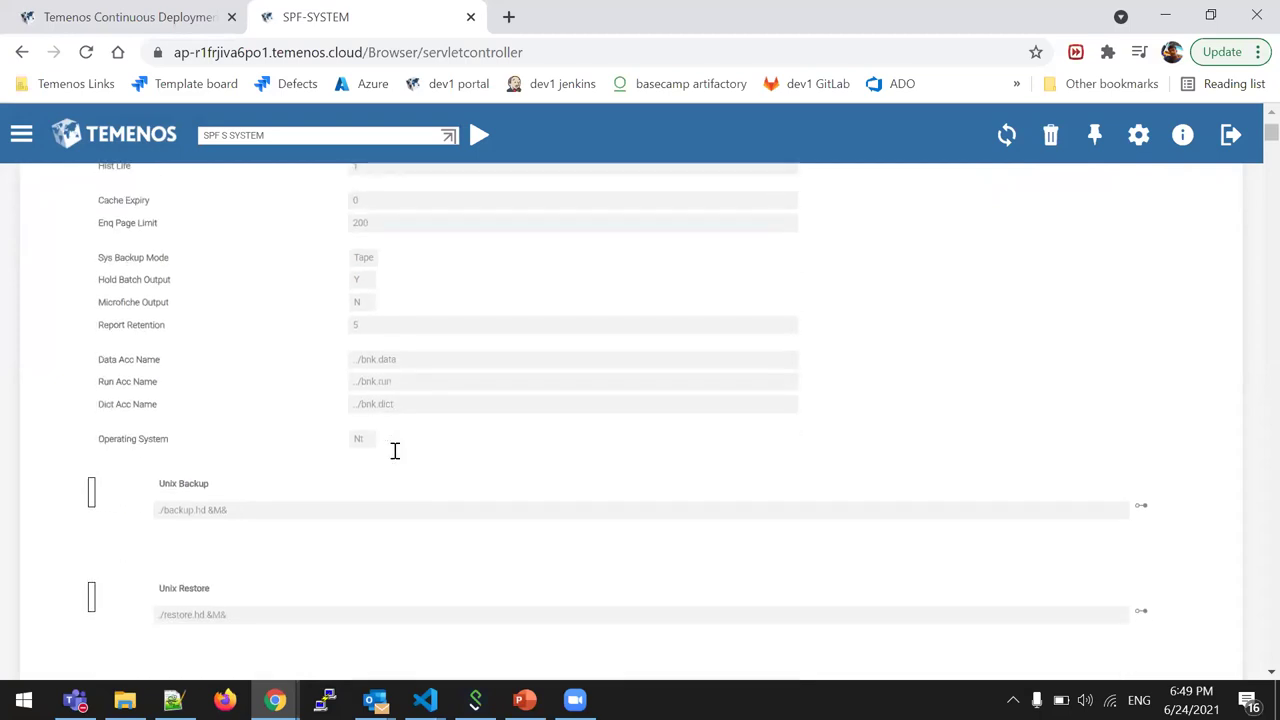
scroll(395, 451, "down", 3)
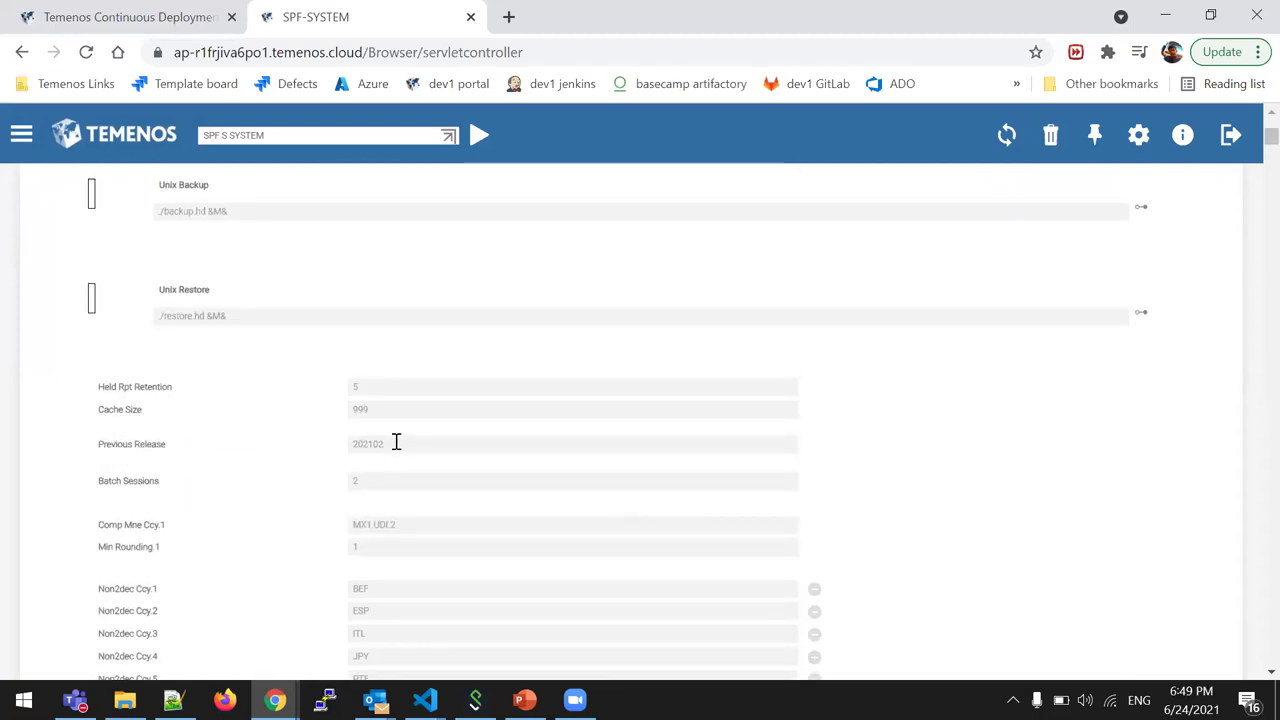
scroll(395, 446, "down", 3)
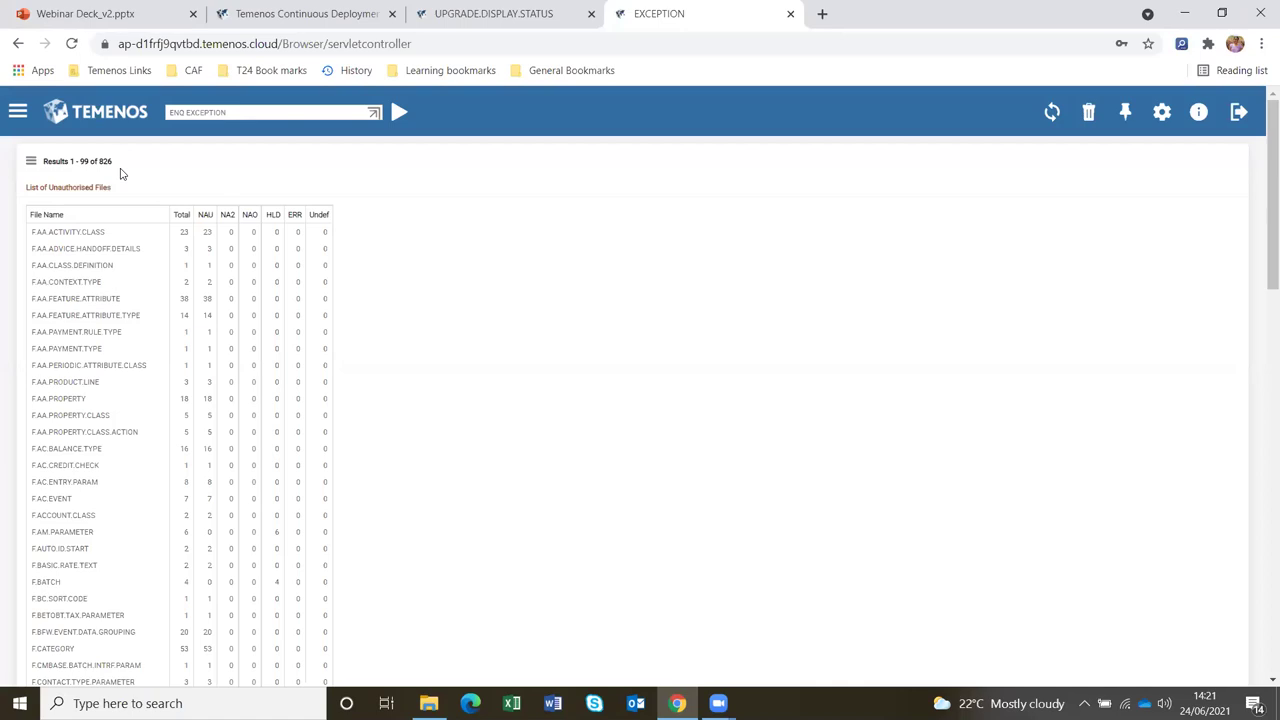
- Return to the Continuous Deployment Platform and view the repository endpoints of Demo-Env-TSS-202102-to-03-Upgraded and Demo-Env-202103-PostUpgrade-Actions
left_click(260, 13)
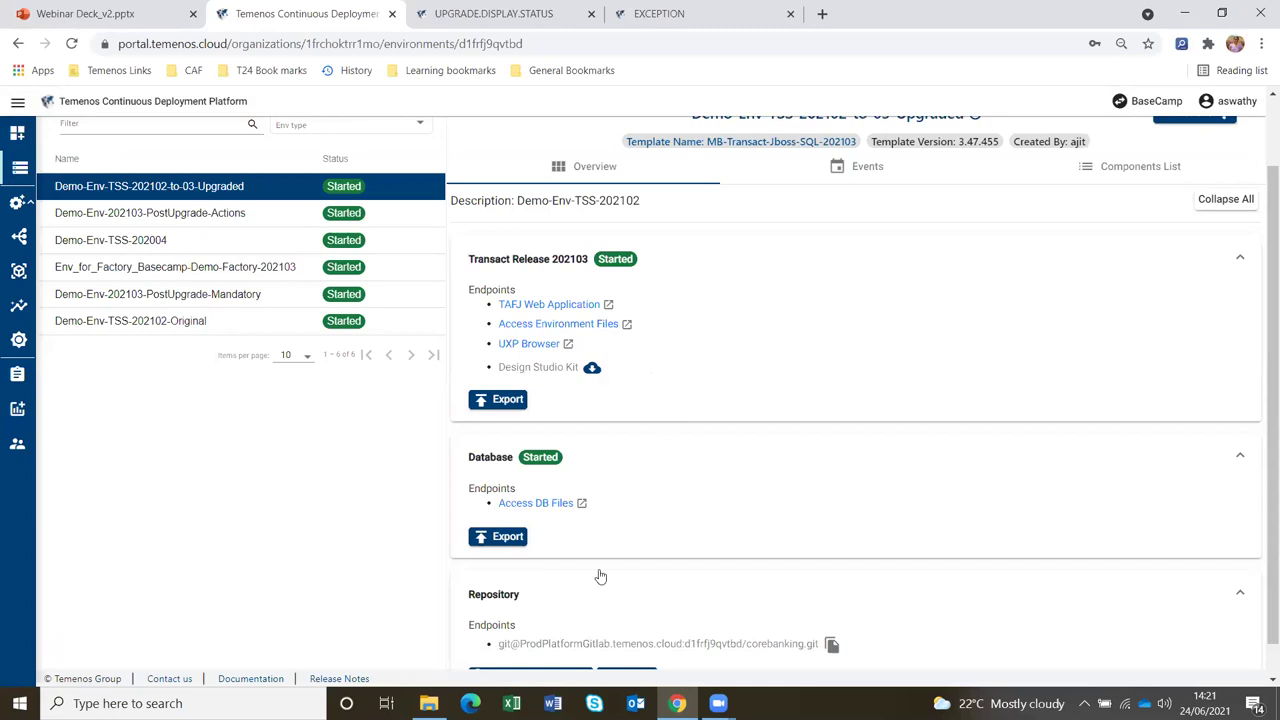
scroll(600, 575, "down", 1)
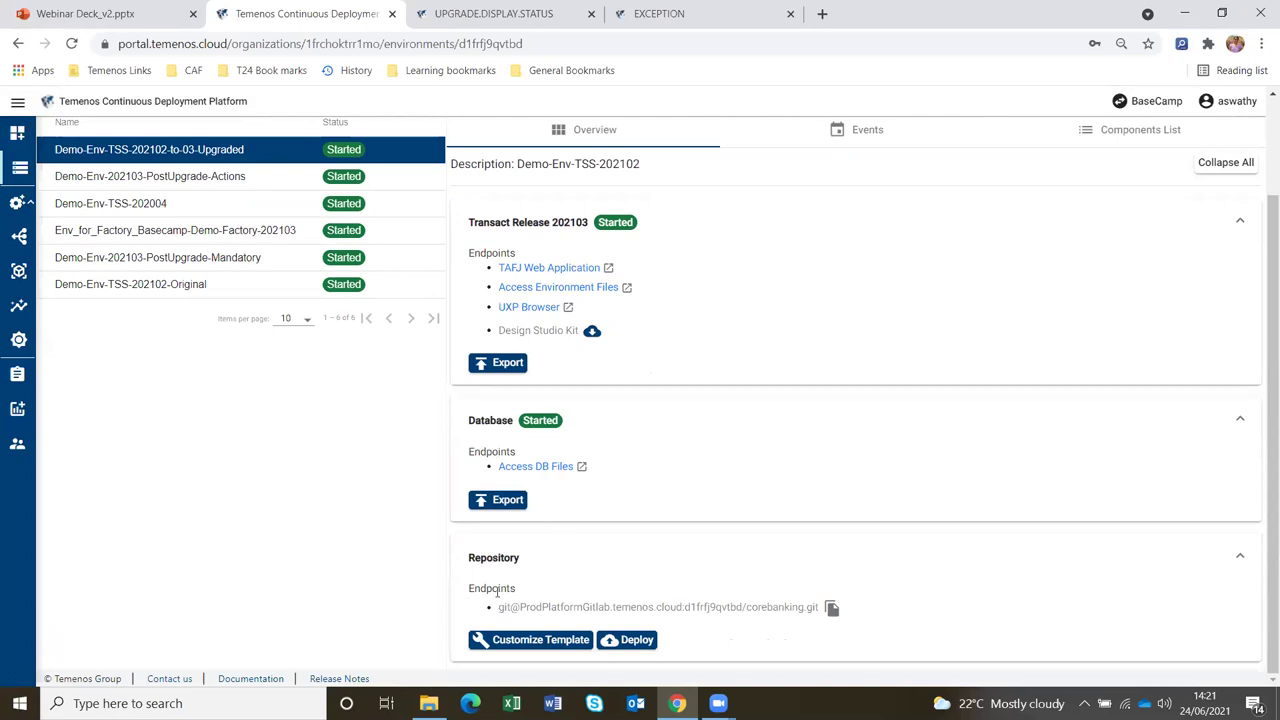
left_click_drag(498, 606, 818, 620)
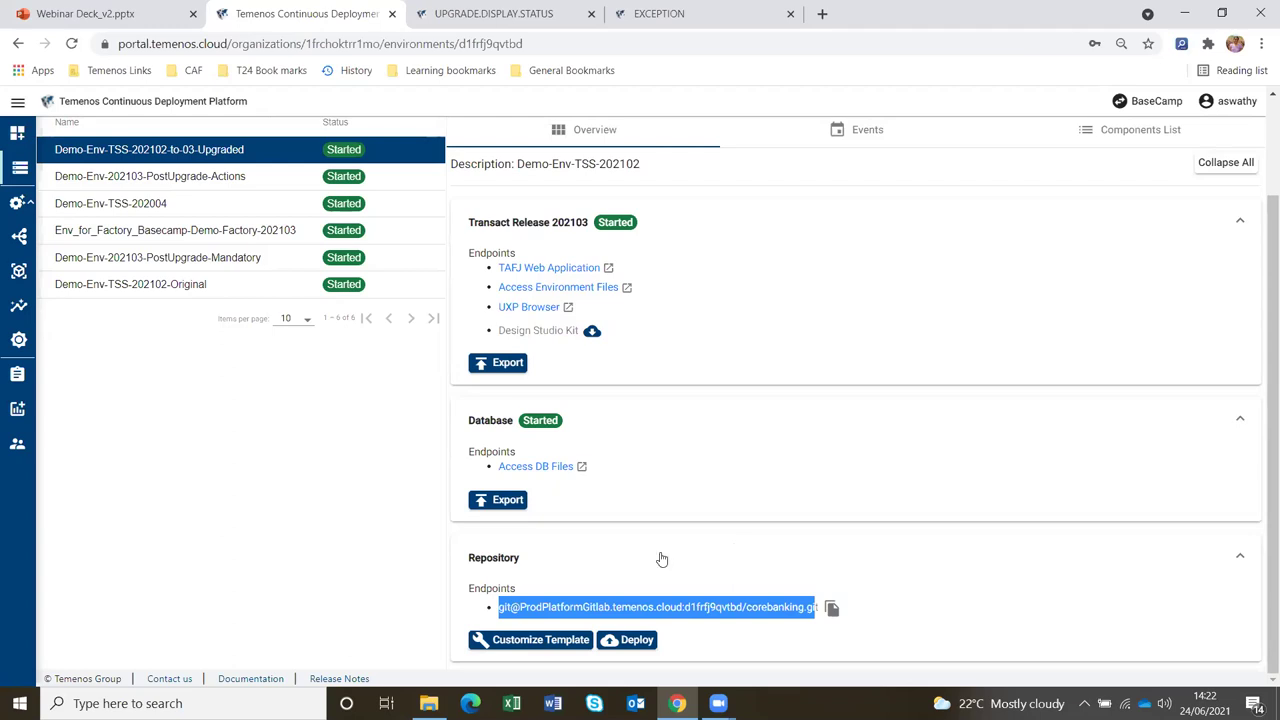
left_click(160, 180)
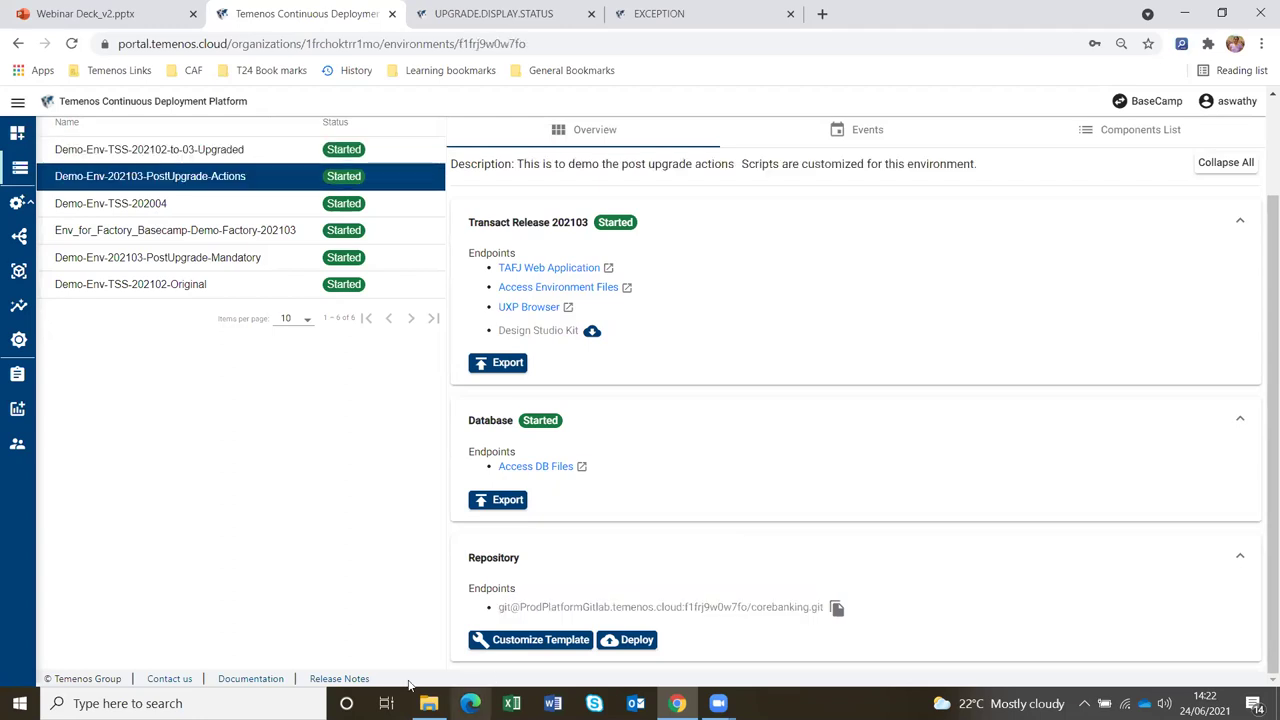
- Switch to File Explorer's corebanking folder and point out the t24-eb-product, t24-updates, t24-l3-java and l3-ds-packages folders
key("alt+Tab")
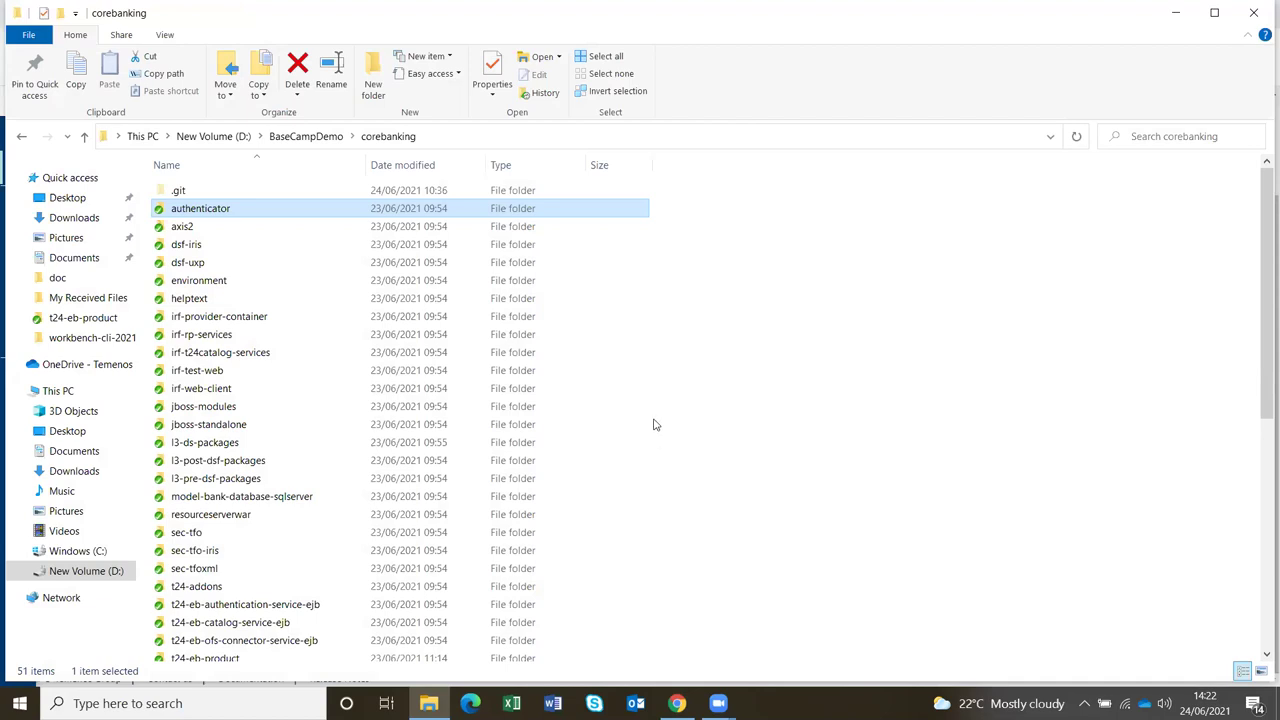
scroll(654, 425, "down", 3)
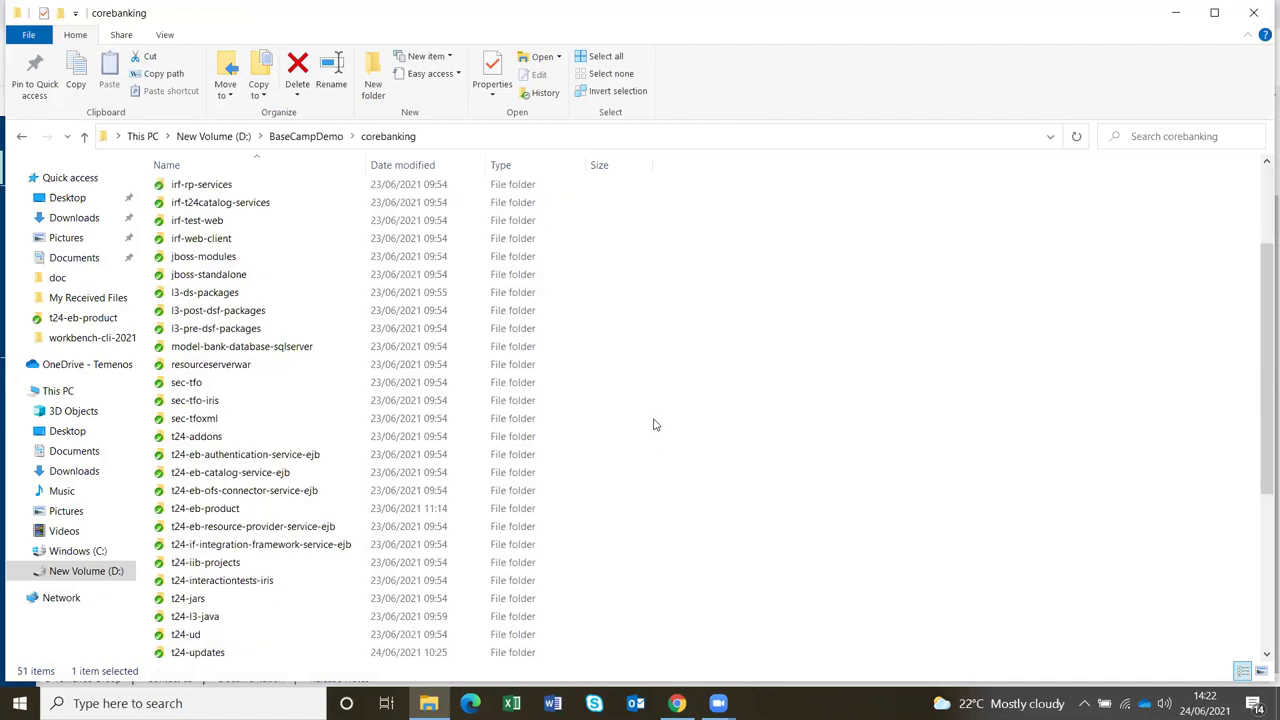
scroll(654, 425, "down", 1)
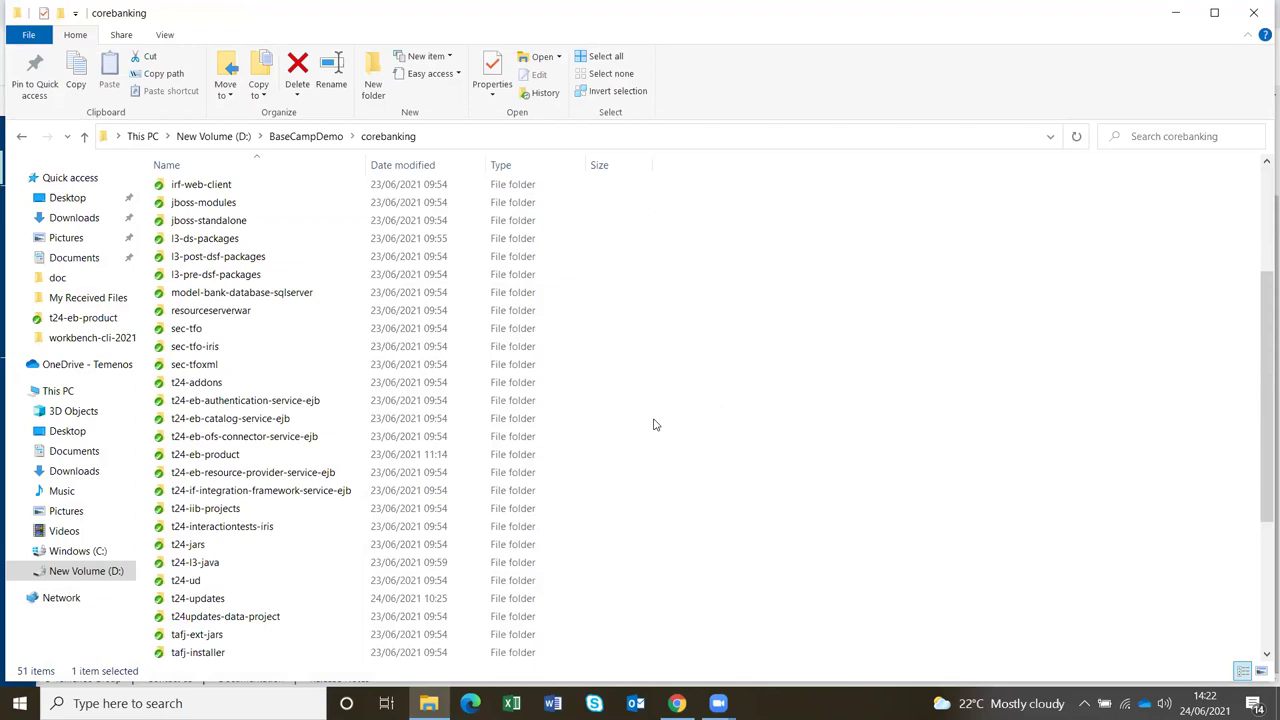
left_click(228, 457)
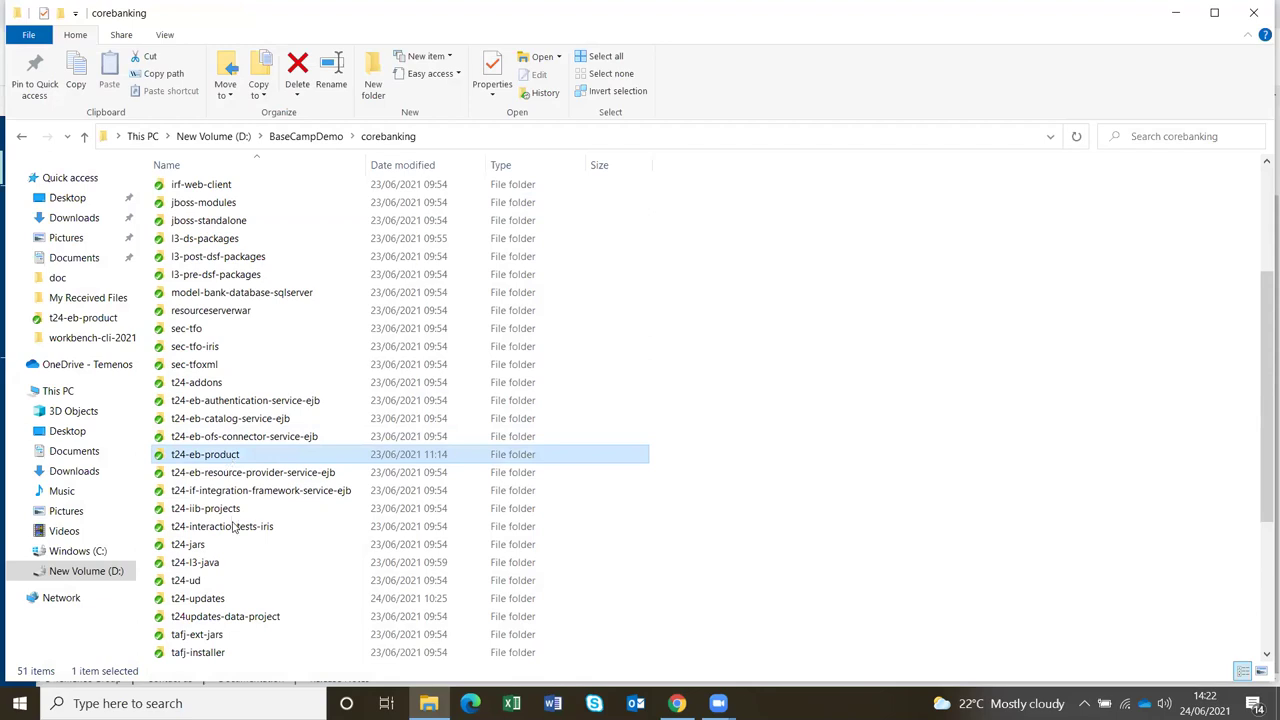
left_click(212, 599)
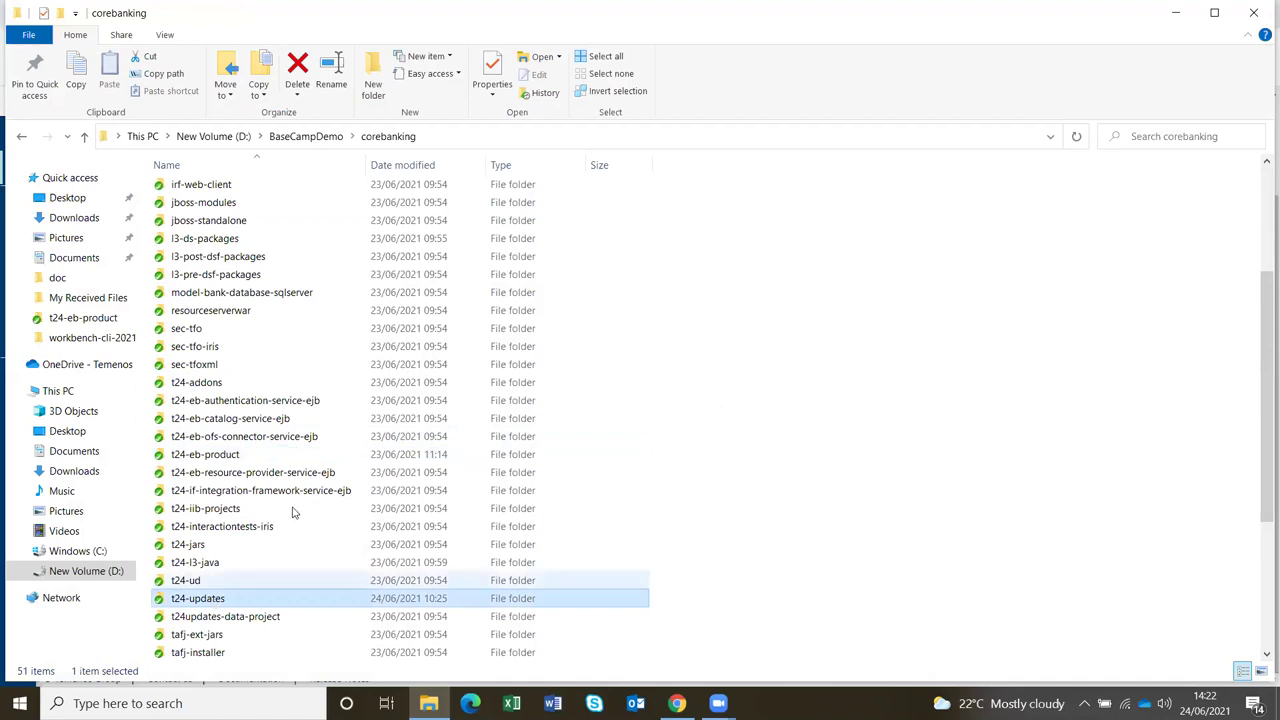
left_click(178, 566)
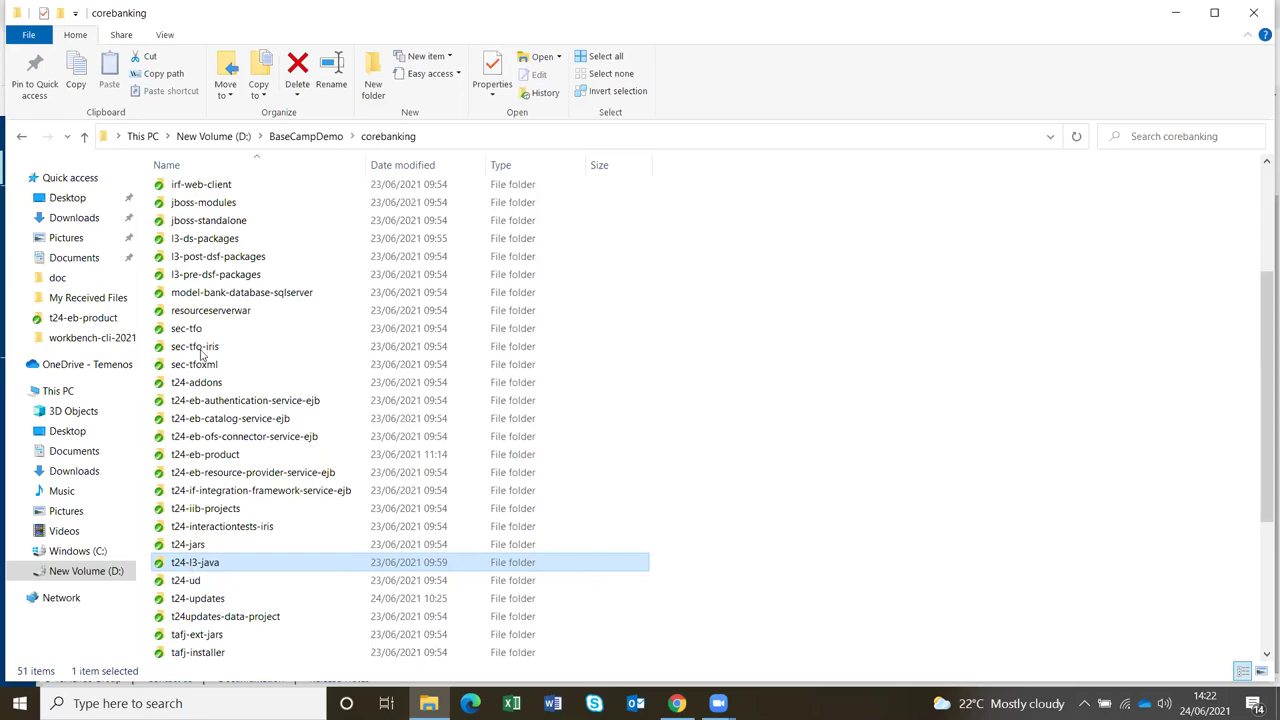
left_click(214, 241)
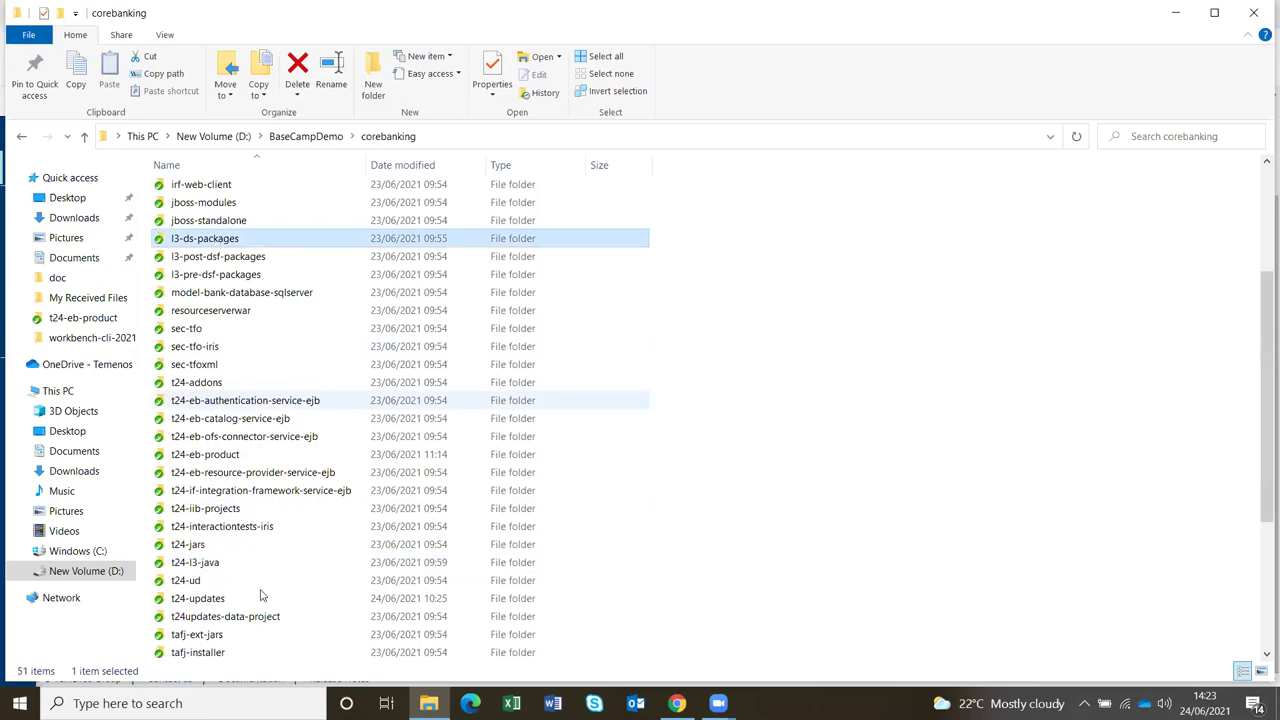
- Point out the war-package and l3-post-dsf-packages folders in the corebanking repository
scroll(258, 598, "down", 1)
scroll(240, 620, "down", 3)
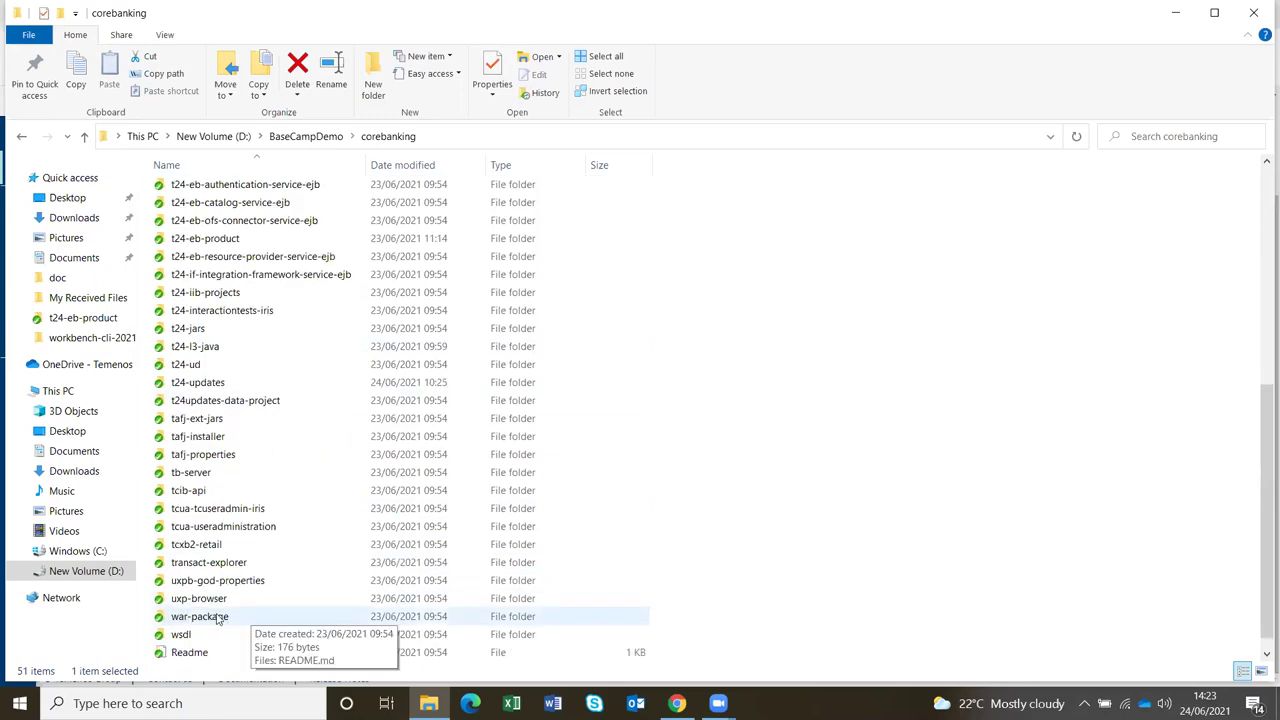
left_click(218, 618)
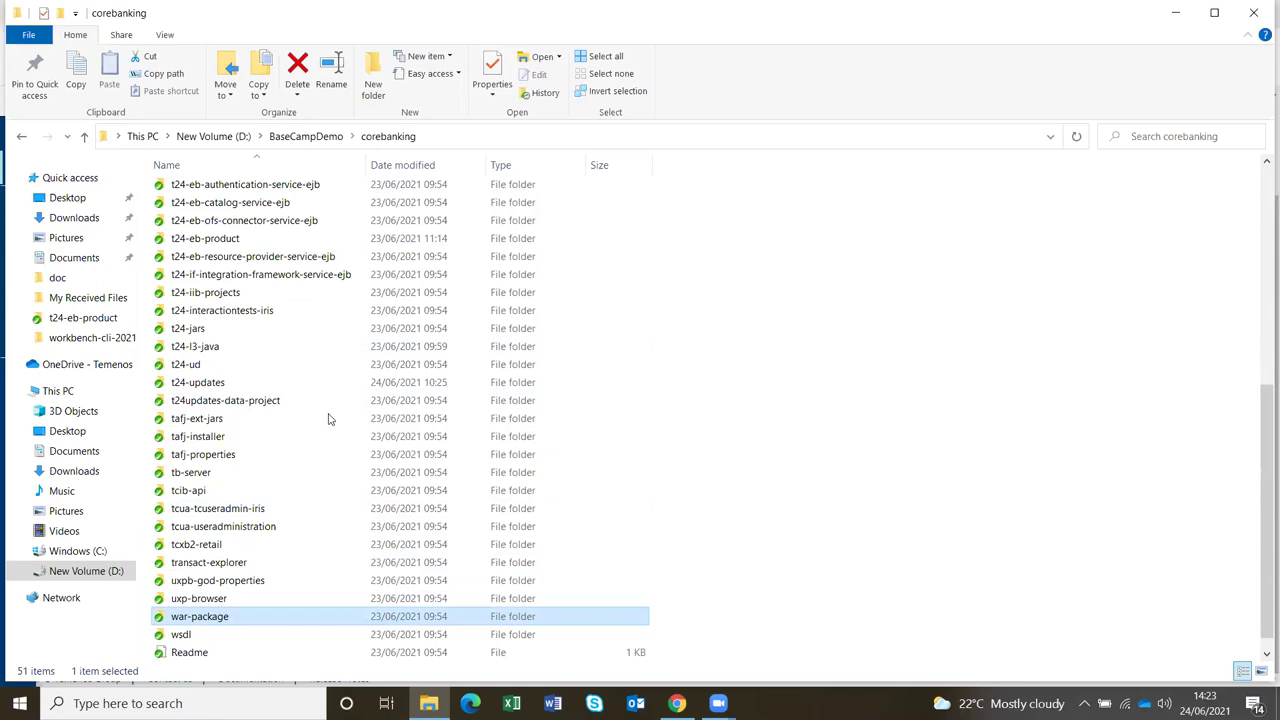
scroll(326, 418, "up", 2)
scroll(236, 330, "up", 1)
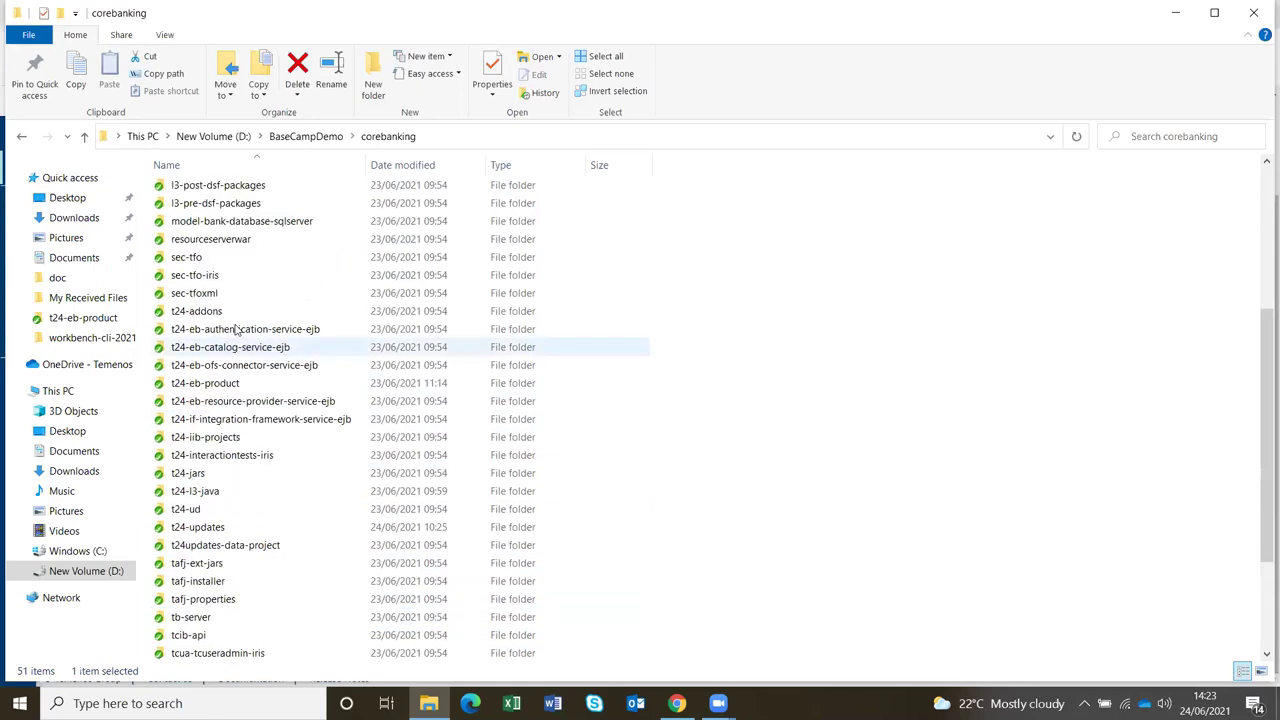
scroll(237, 330, "up", 2)
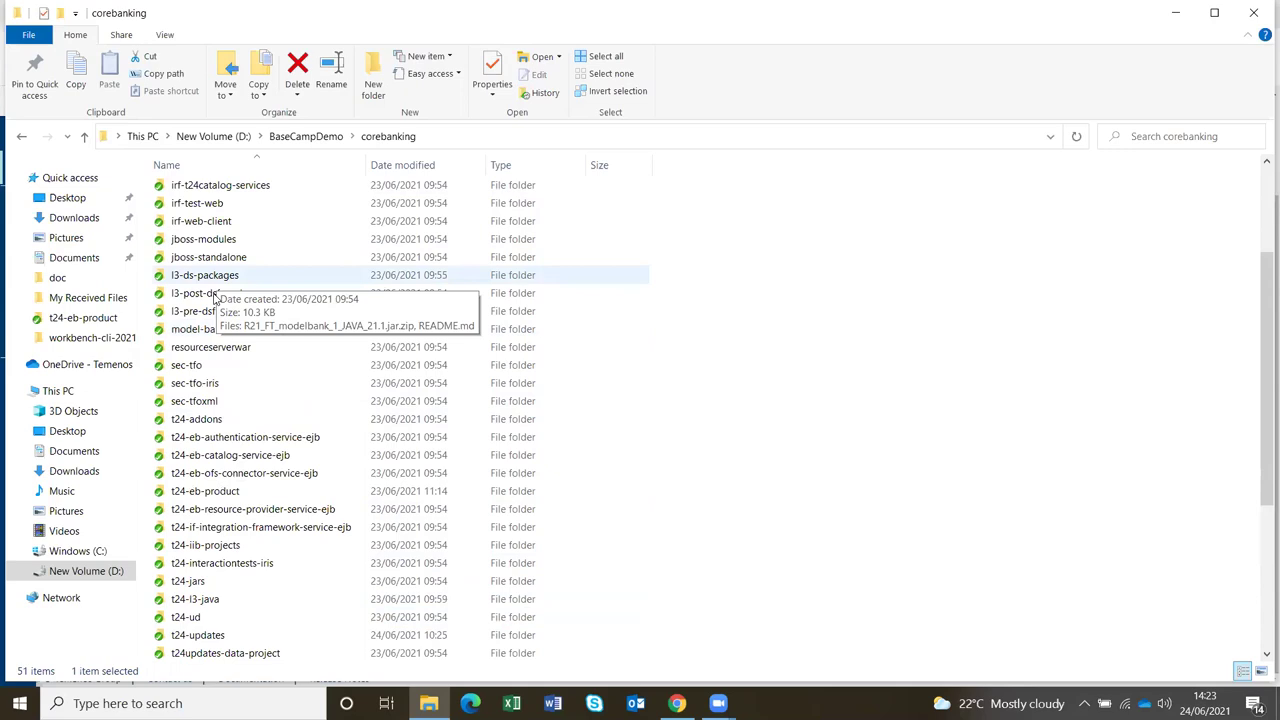
left_click(214, 295)
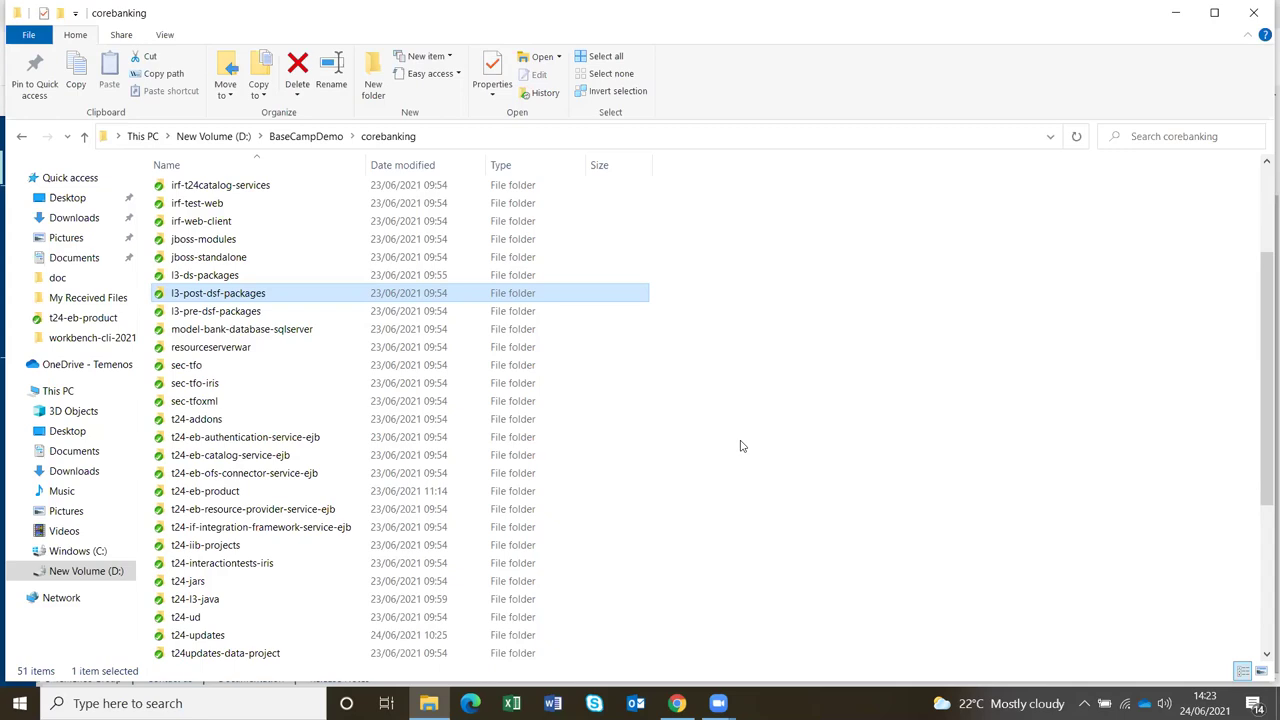
- Point out the jboss-modules, jboss-standalone and tafj-properties folders in the corebanking repository
left_click(196, 241)
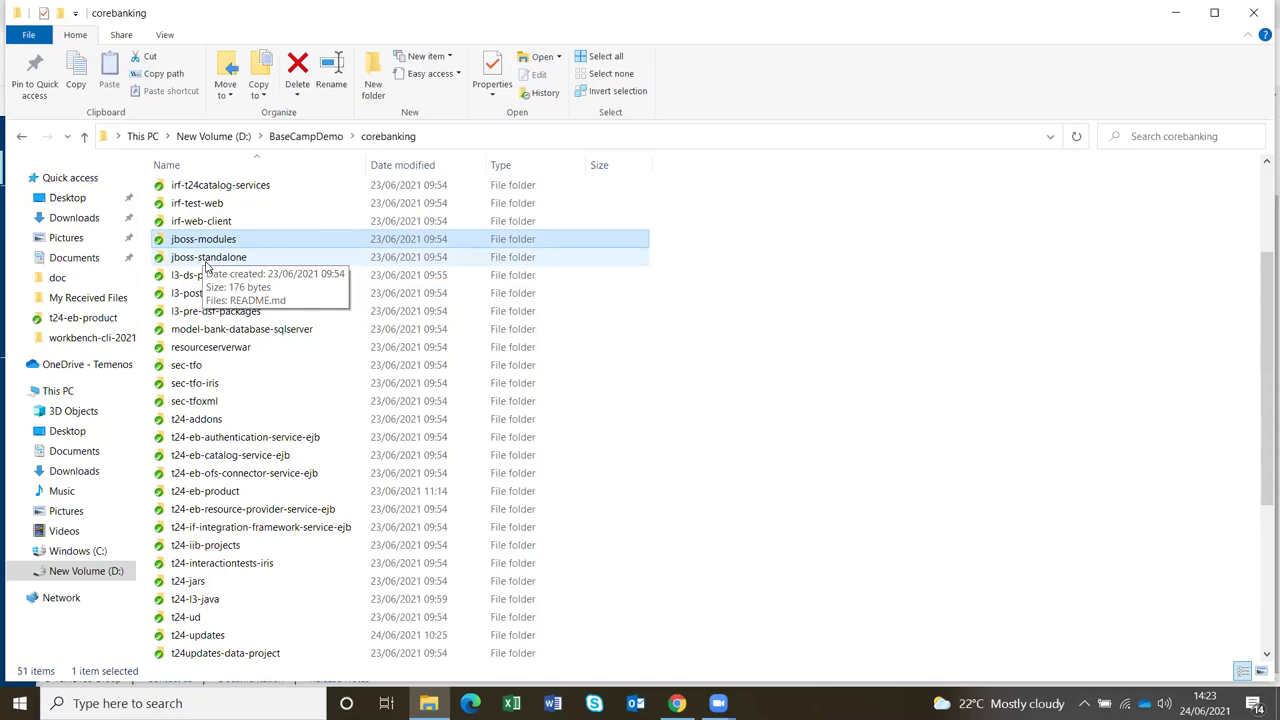
left_click(207, 262)
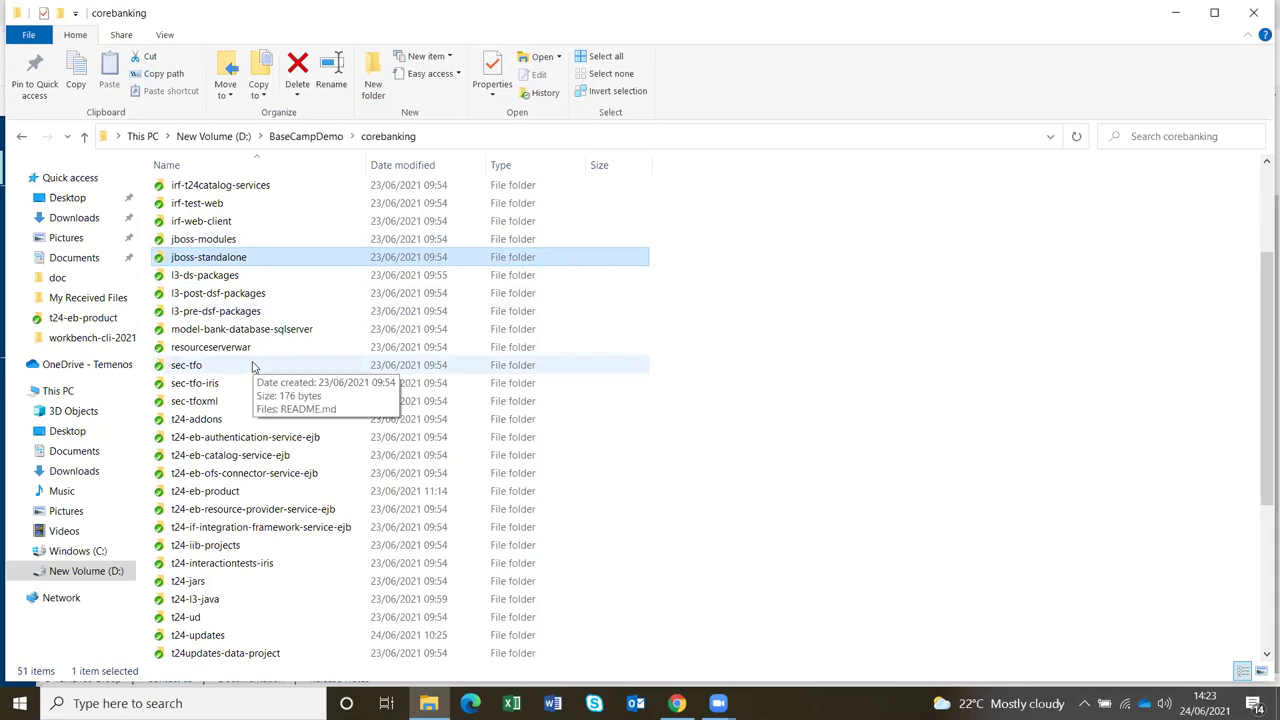
scroll(253, 367, "down", 1)
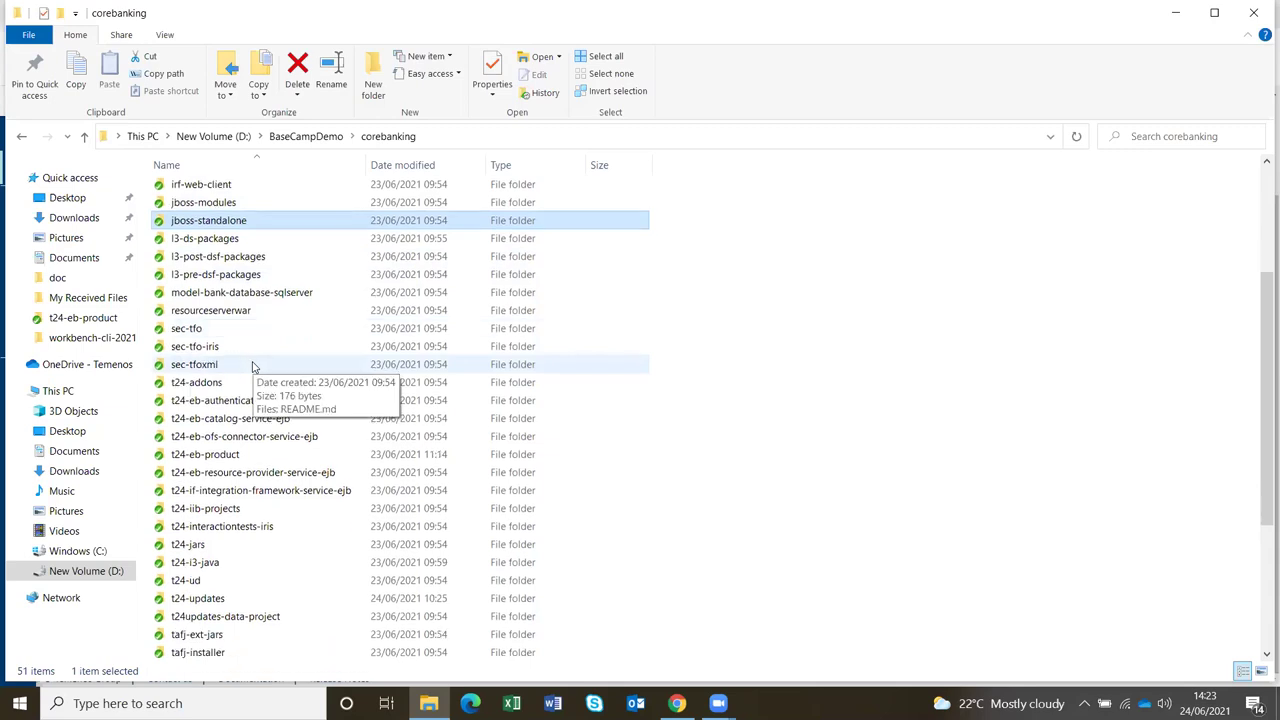
scroll(253, 367, "down", 1)
left_click(216, 617)
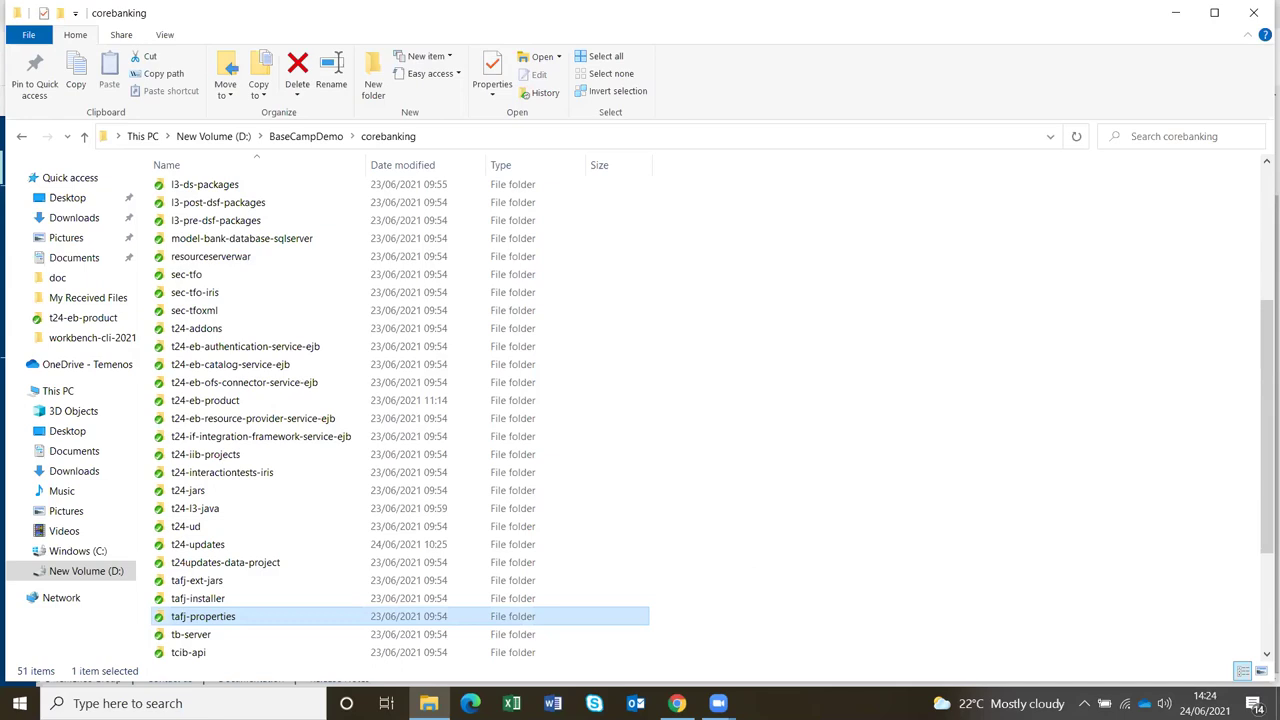
key("alt+Tab")
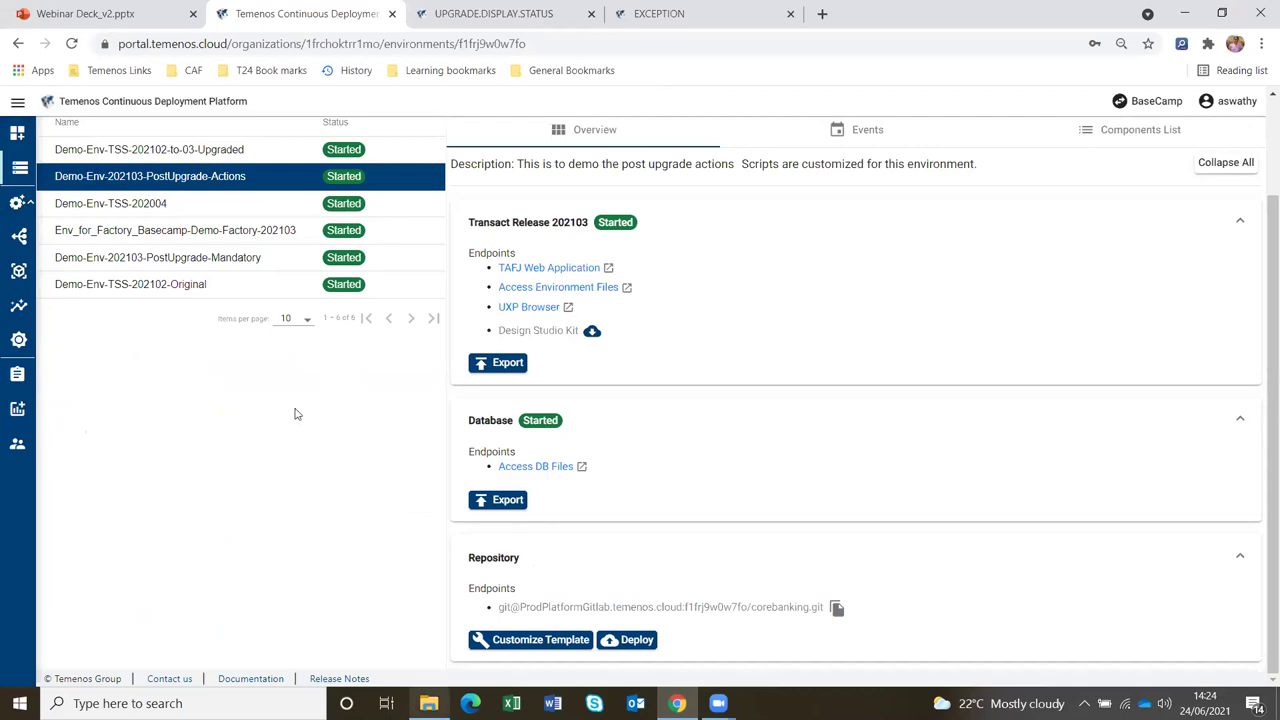
key("alt+Tab")
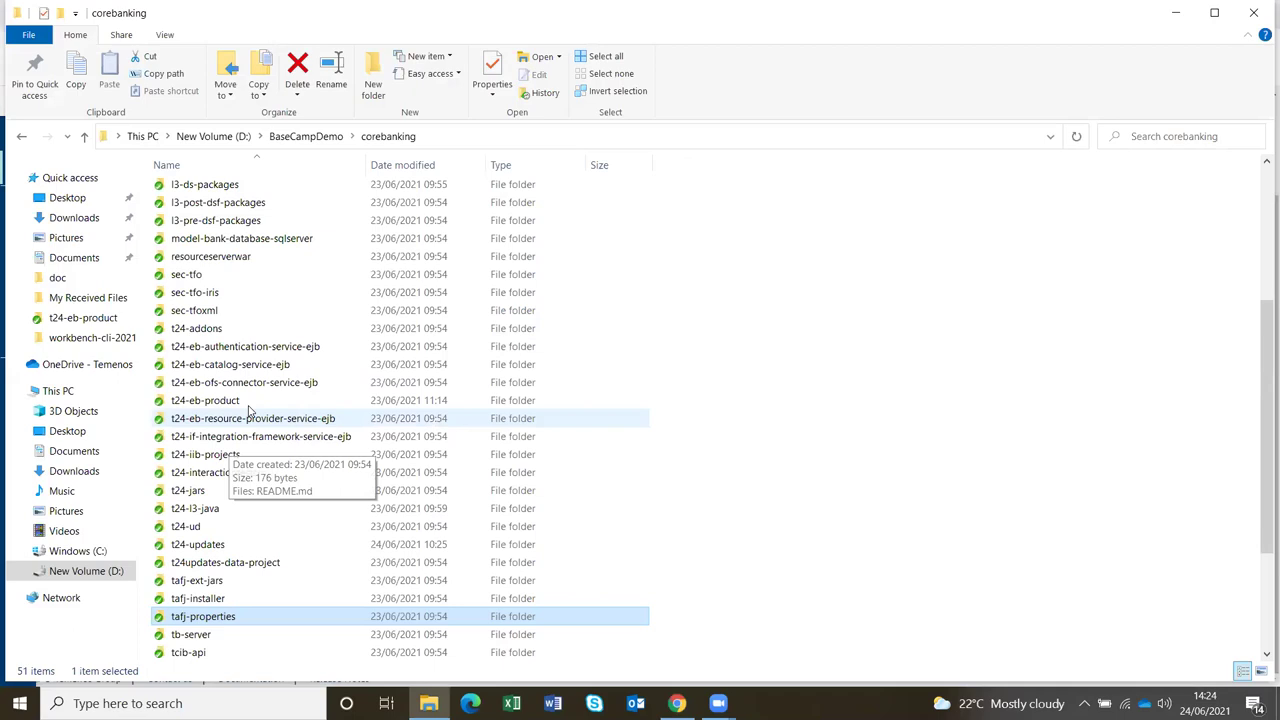
- Open productlist.txt from the t24-eb-product folder
scroll(249, 410, "up", 5)
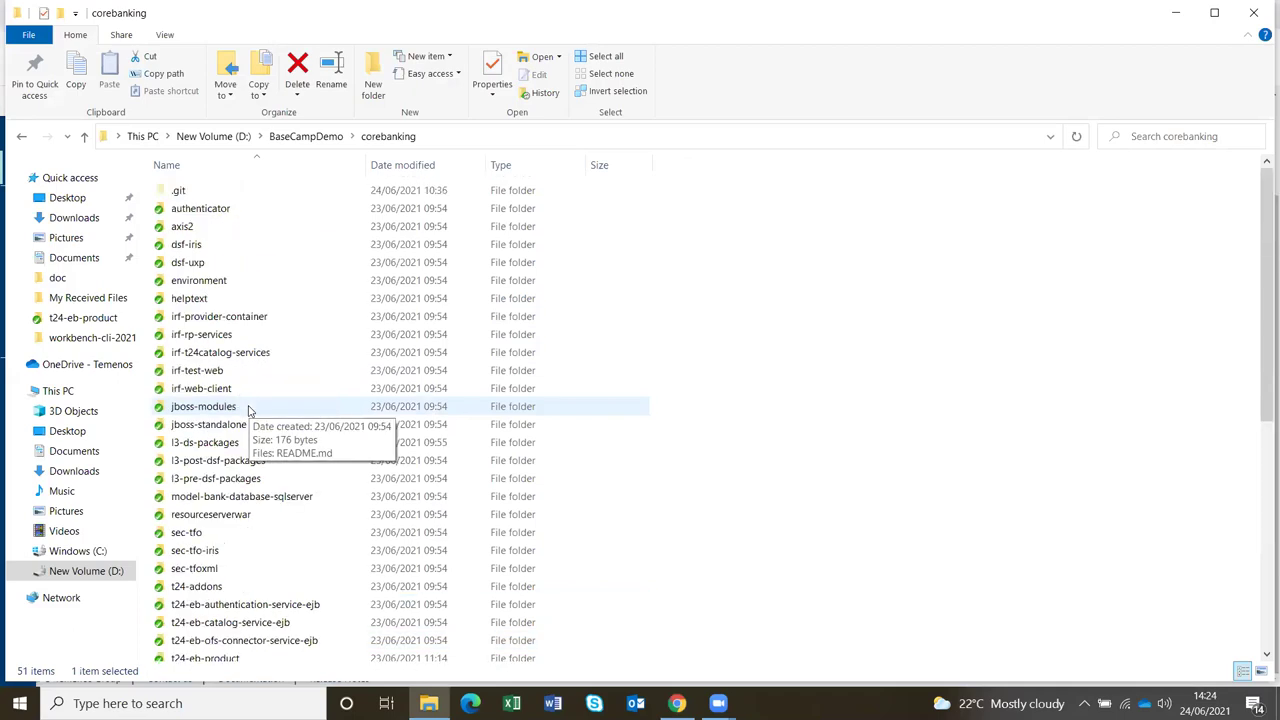
scroll(212, 546, "down", 2)
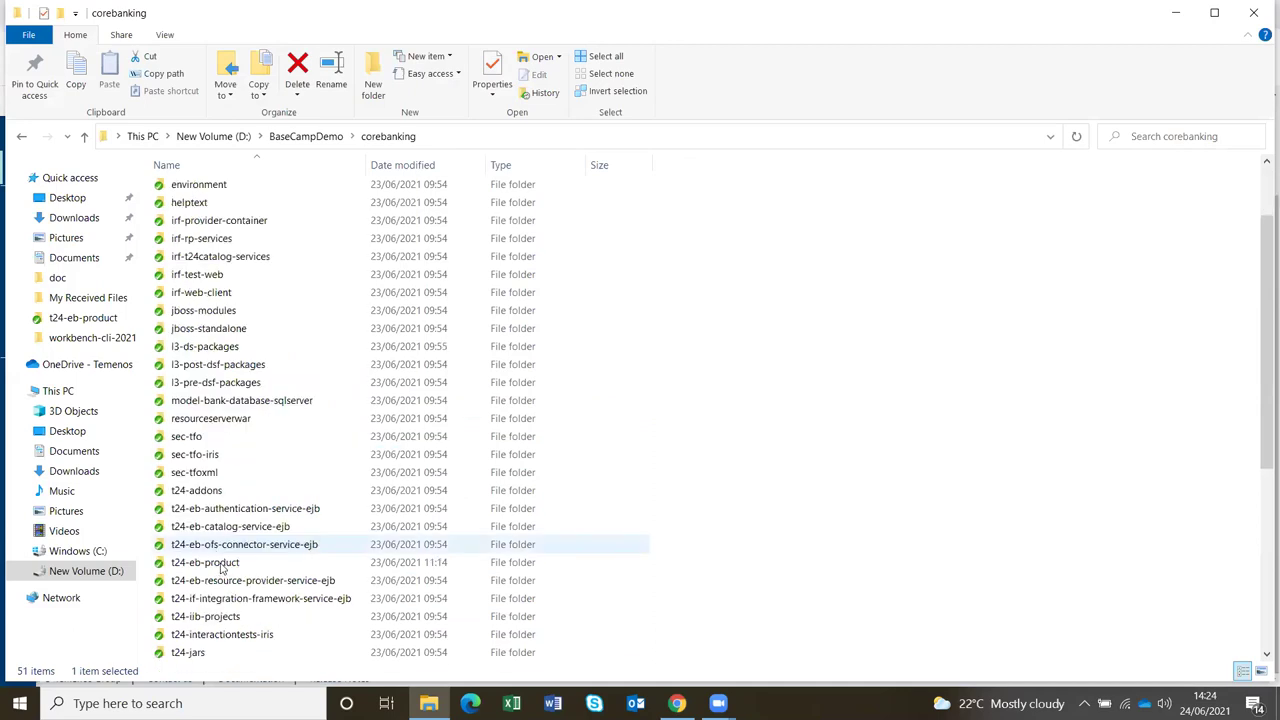
left_click(218, 563)
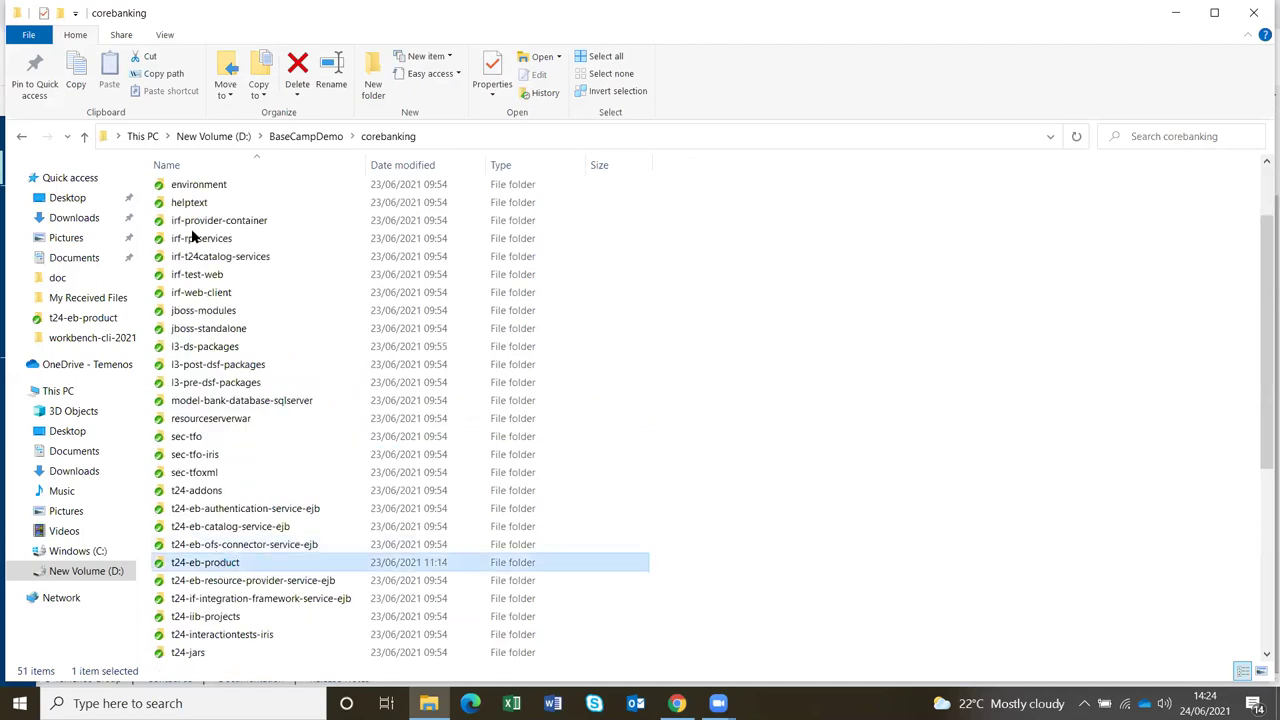
key("Return")
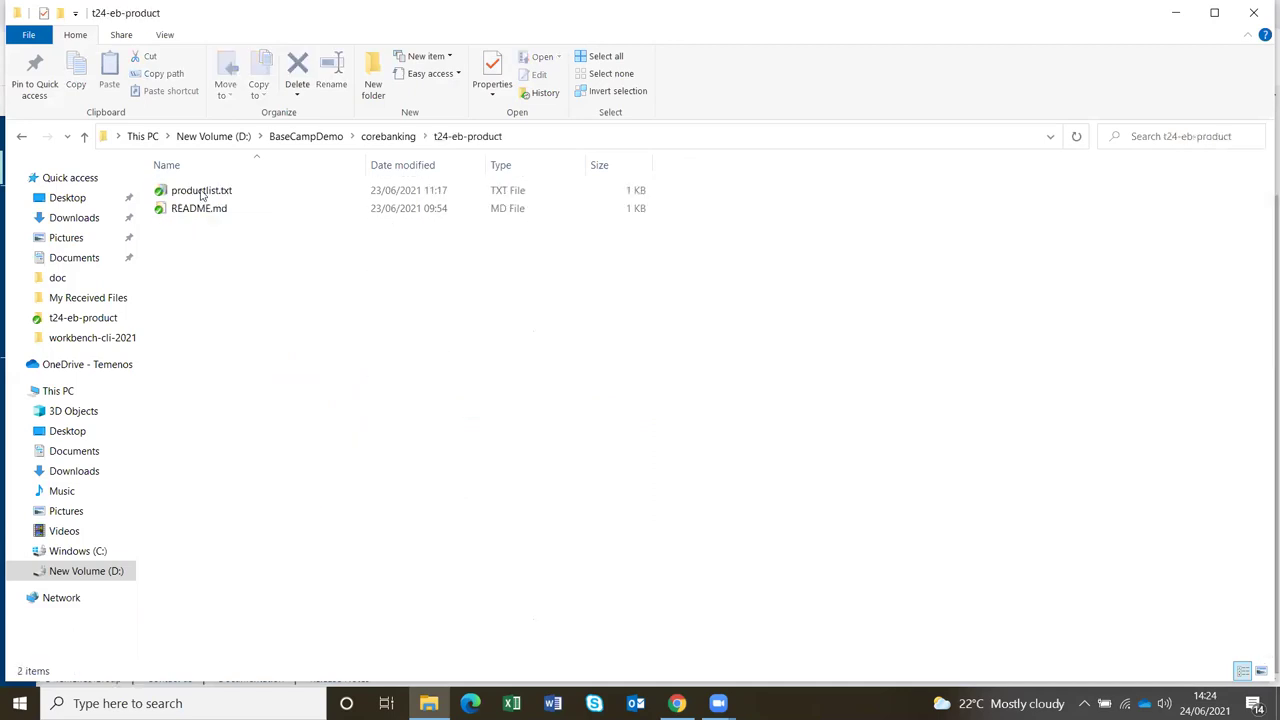
double_click(201, 191)
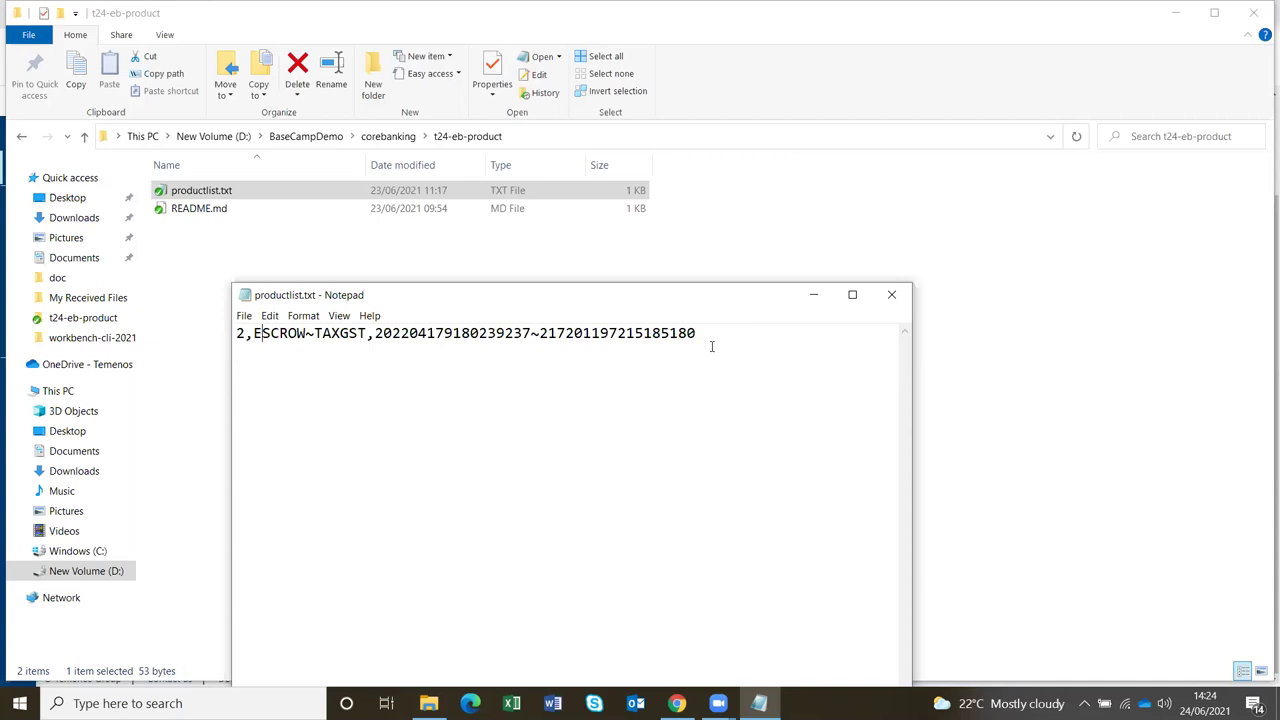
- Examine productlist.txt by highlighting the product names, the numeric codes, the leading number and the tilde separator, and close the file
left_click(367, 333)
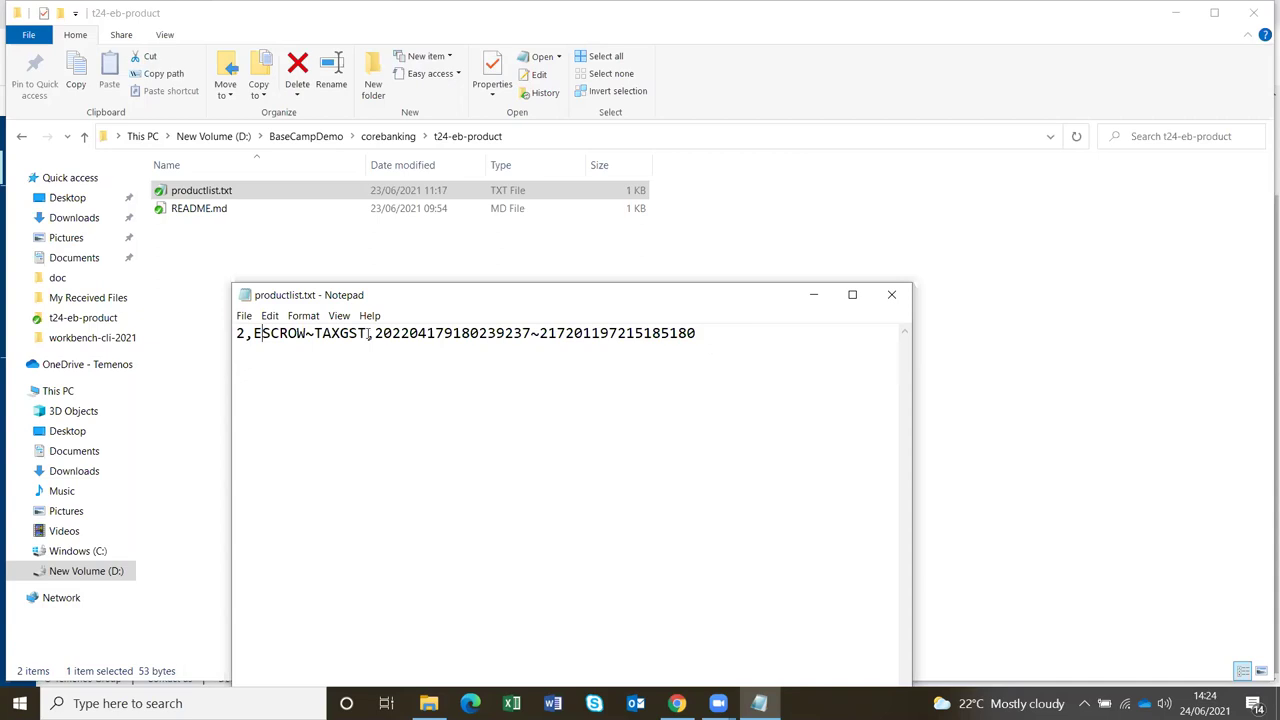
left_click(258, 333, "shift")
left_click(253, 333, "shift")
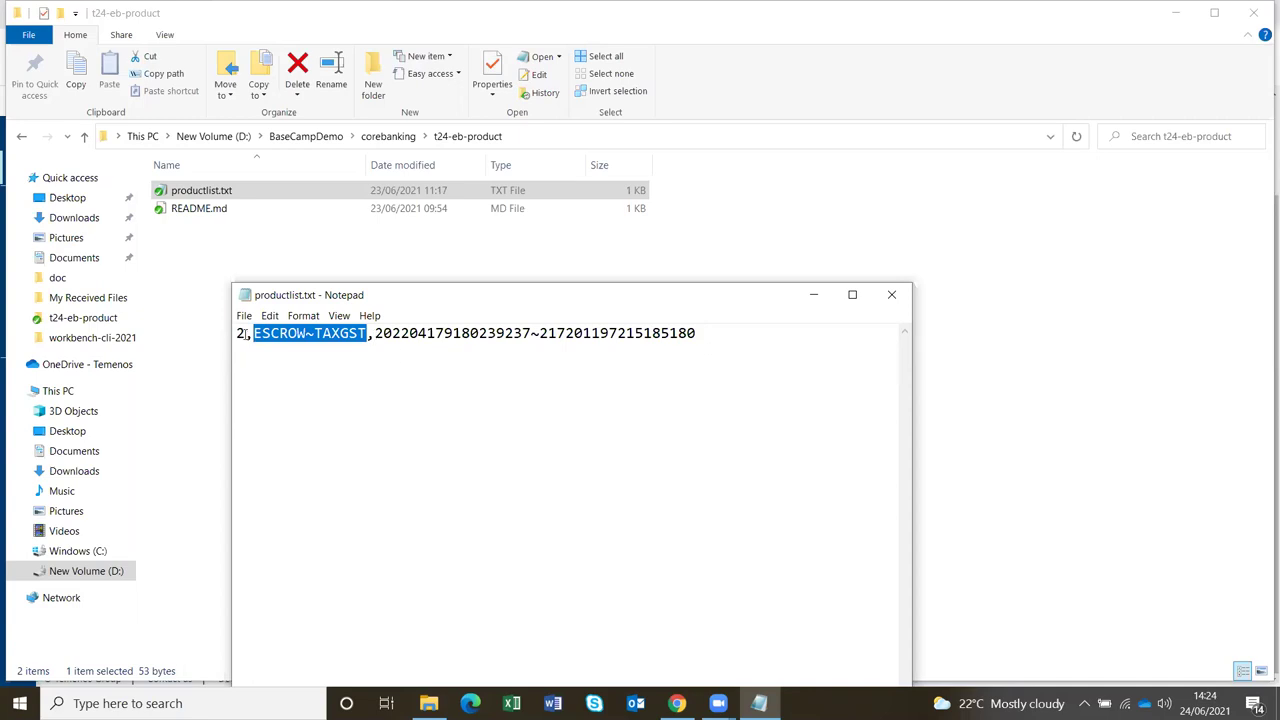
key("Right")
key("Right")
key("shift+End")
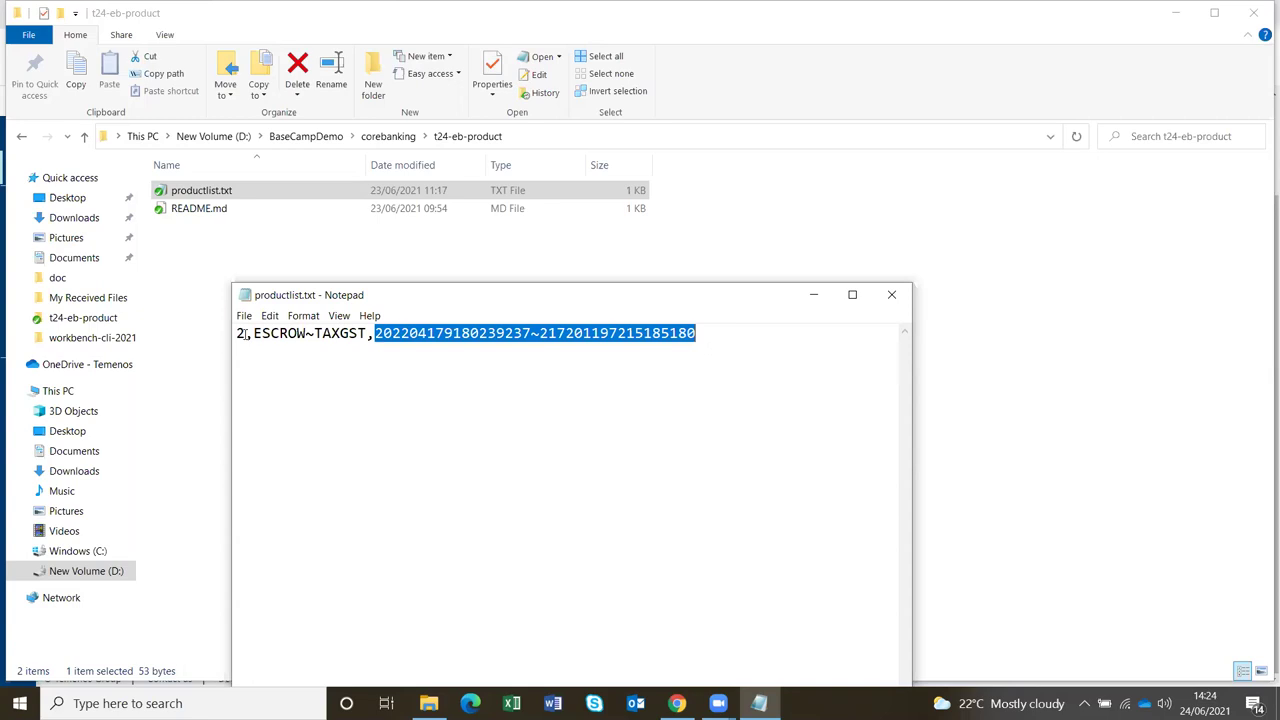
left_click_drag(237, 336, 248, 334)
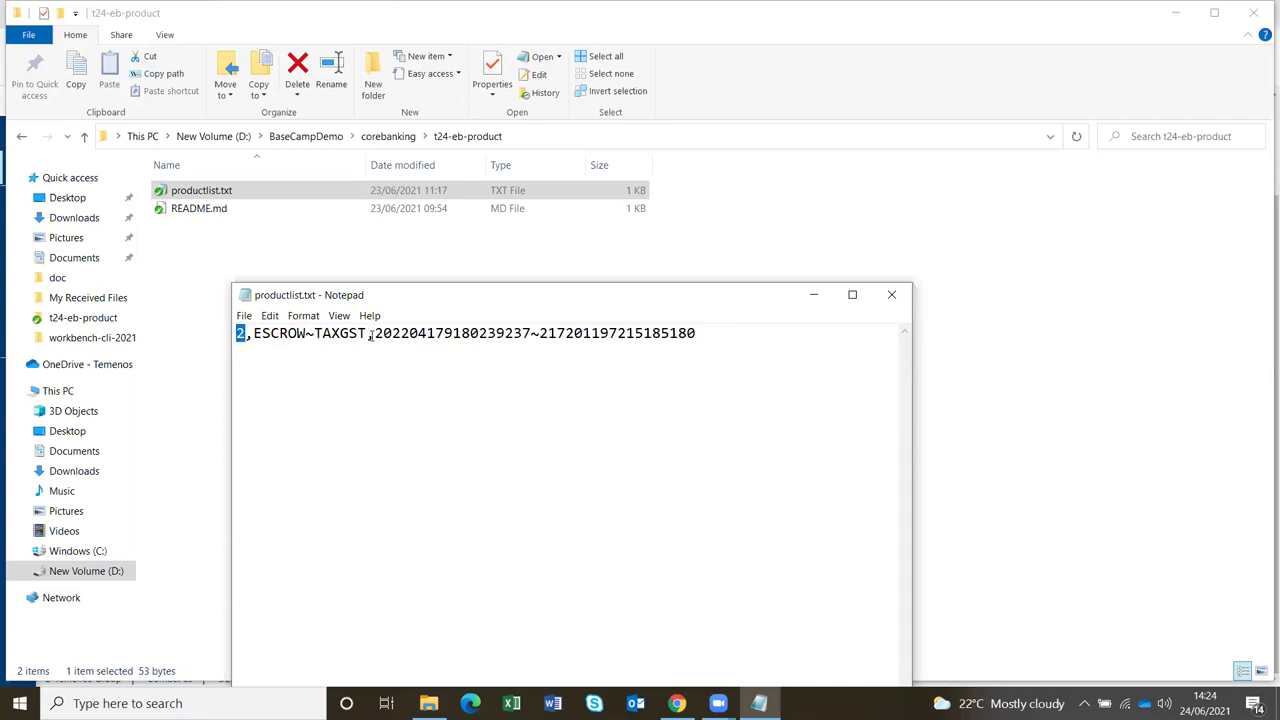
left_click(373, 336)
left_click(537, 336)
double_click(535, 336)
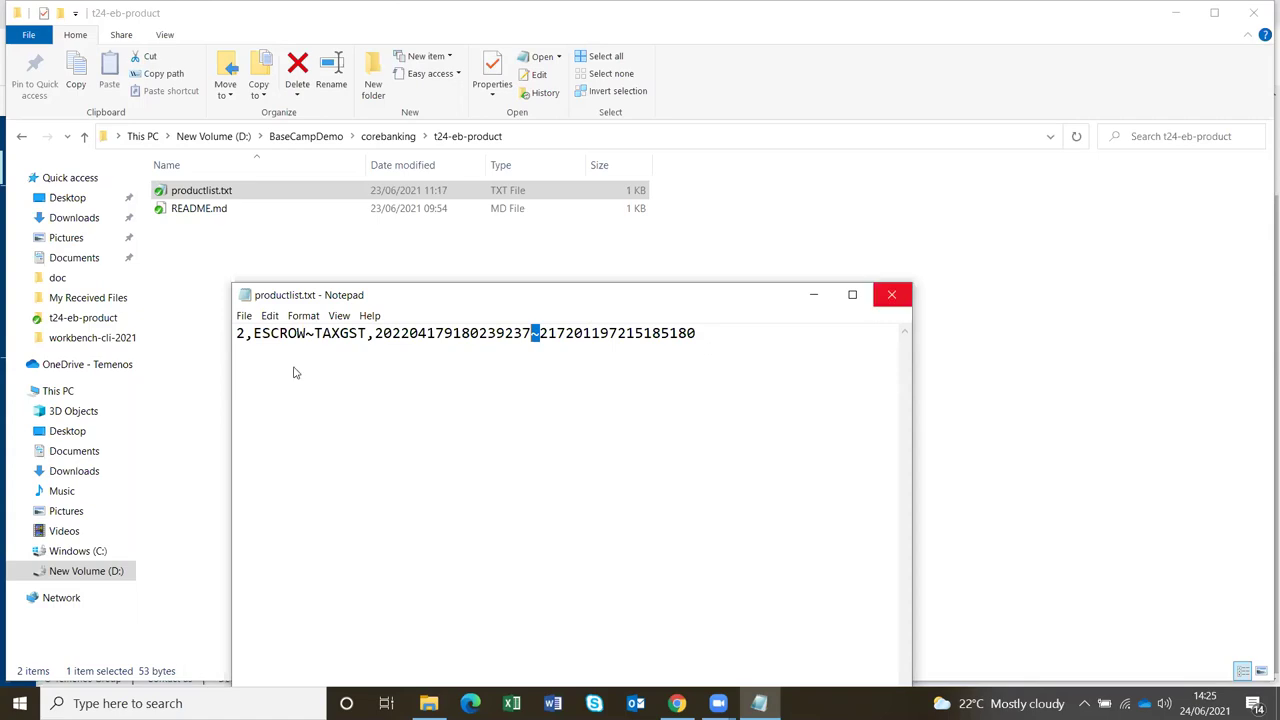
left_click(891, 296)
- Go back to the corebanking folder and open its t24-l3-java folder
left_click(392, 139)
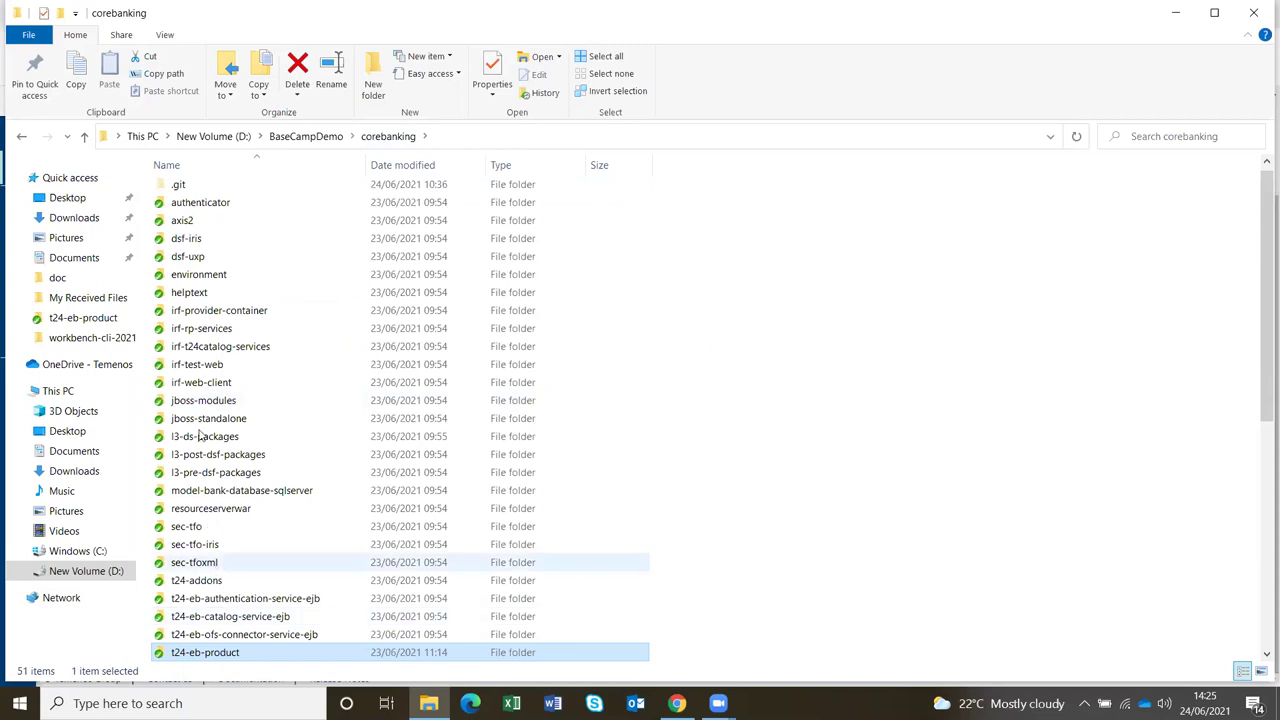
scroll(208, 495, "down", 2)
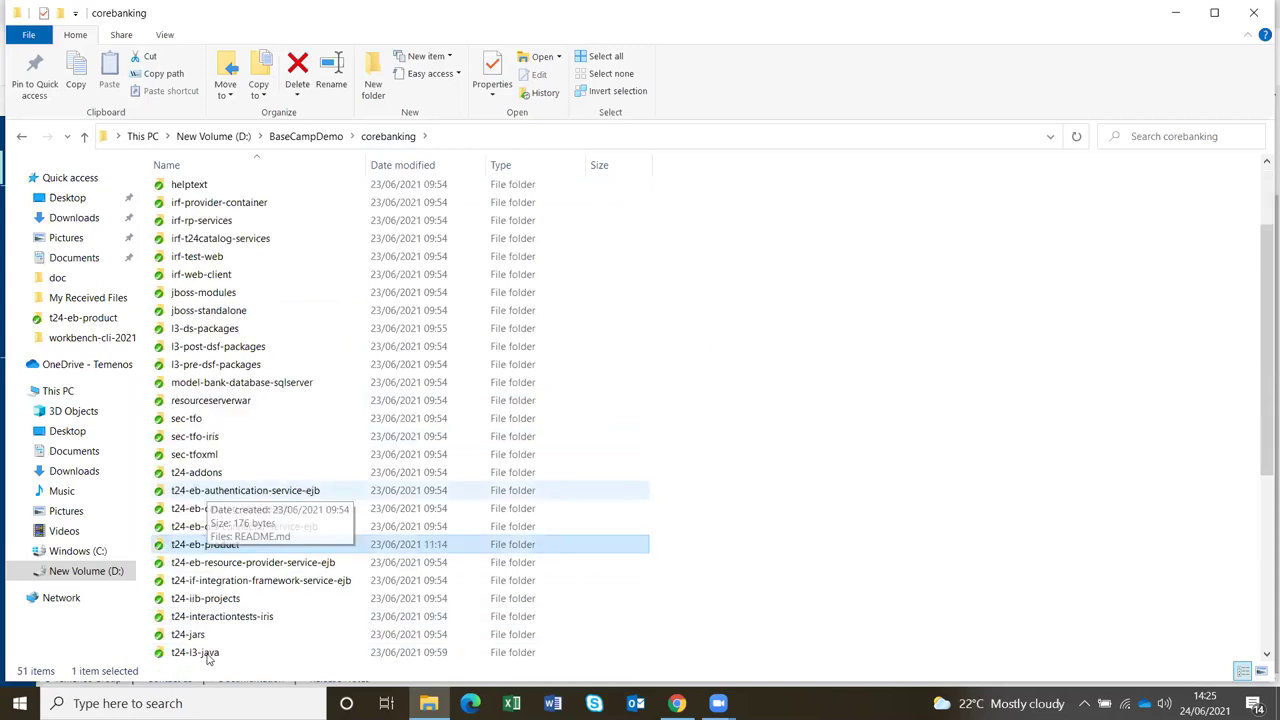
double_click(208, 655)
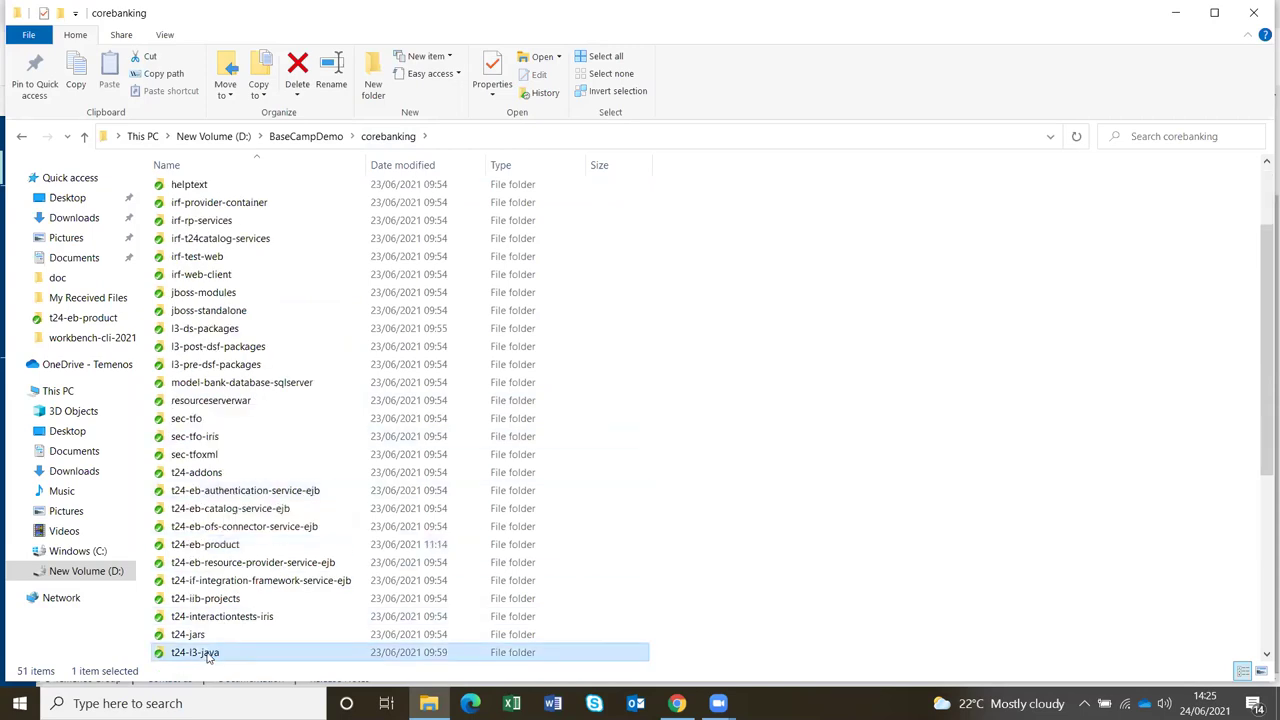
- Inspect the contents of JMS_Execution.zip in the t24-l3-java folder with 7-Zip, and close the archive window
left_click(242, 191)
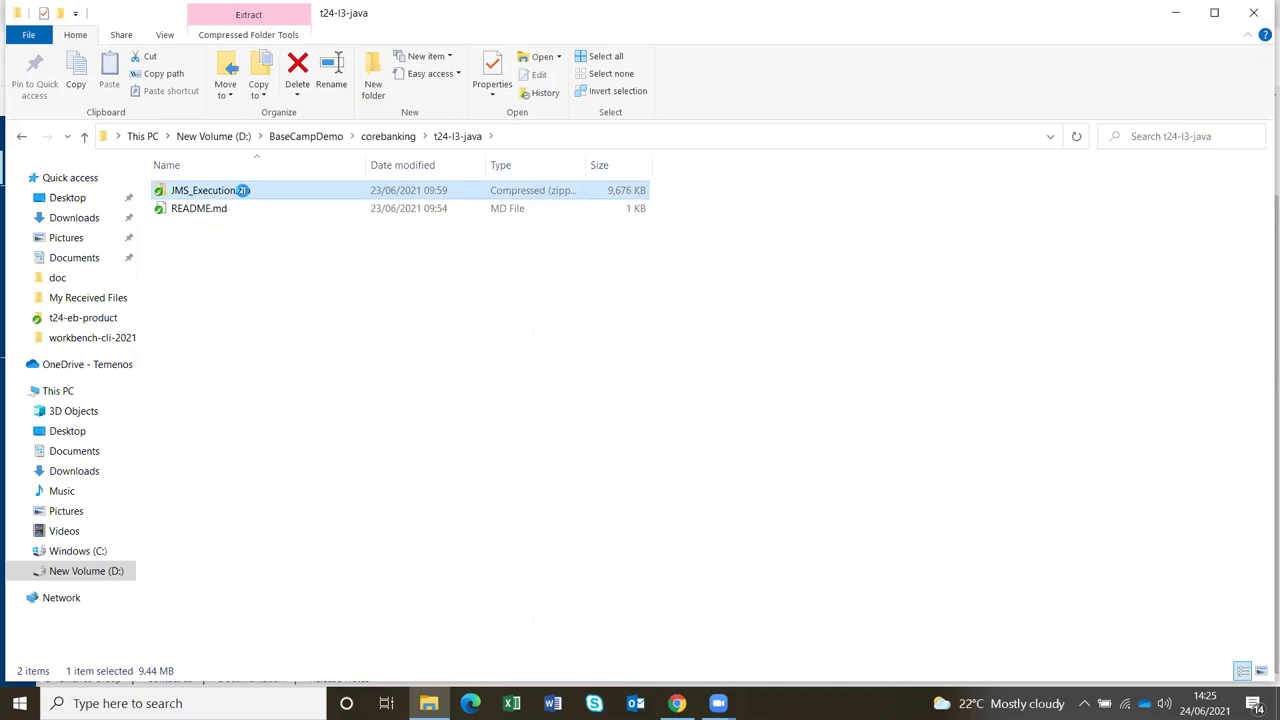
right_click(242, 190)
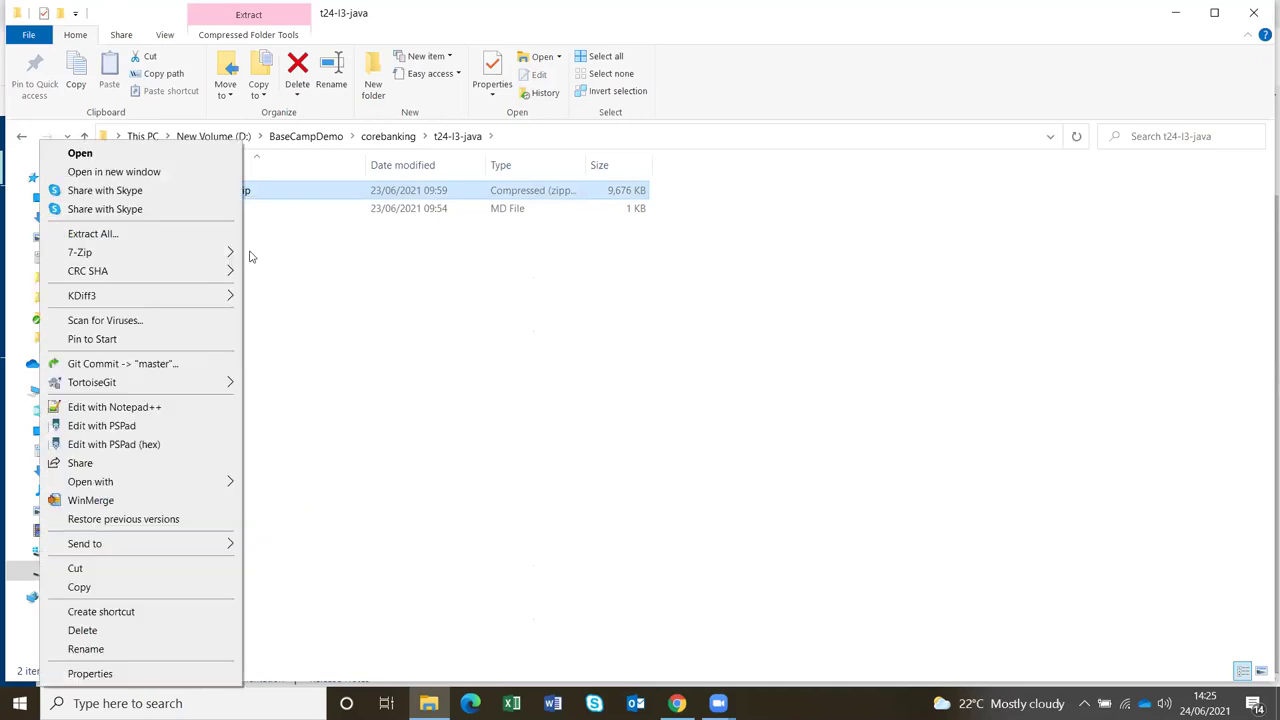
mouse_move(225, 252)
left_click(312, 291)
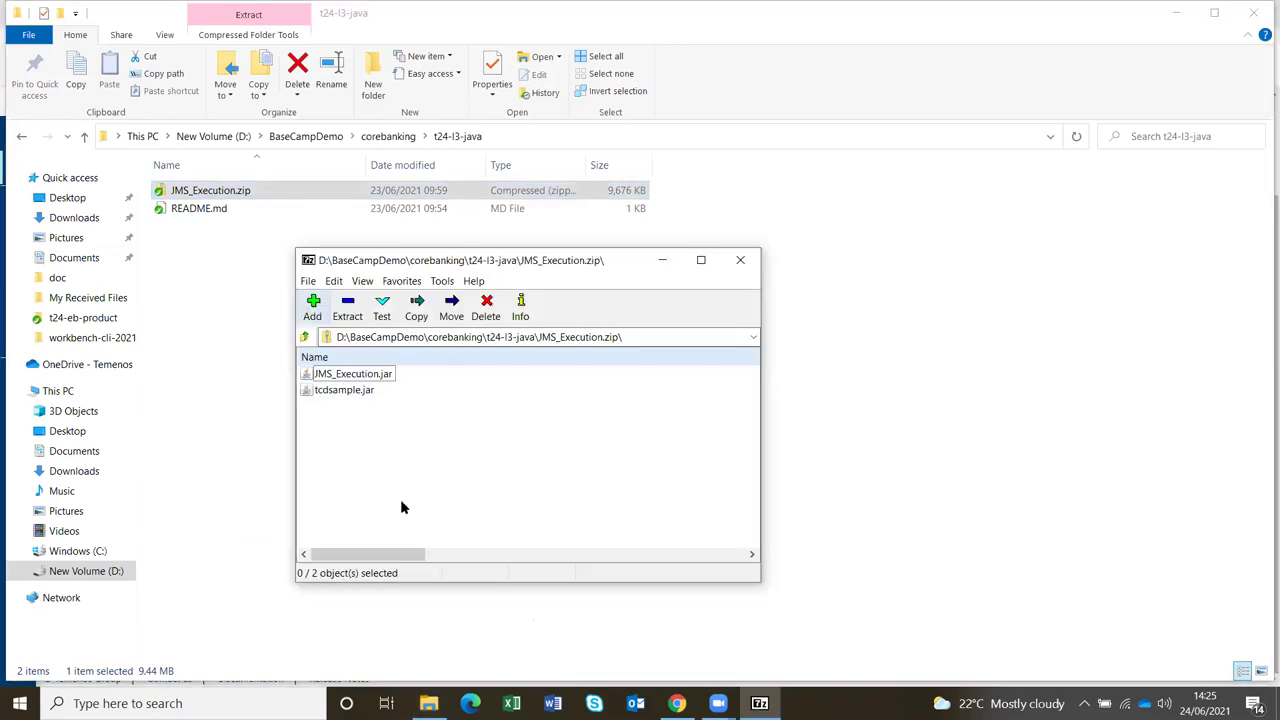
left_click(737, 261)
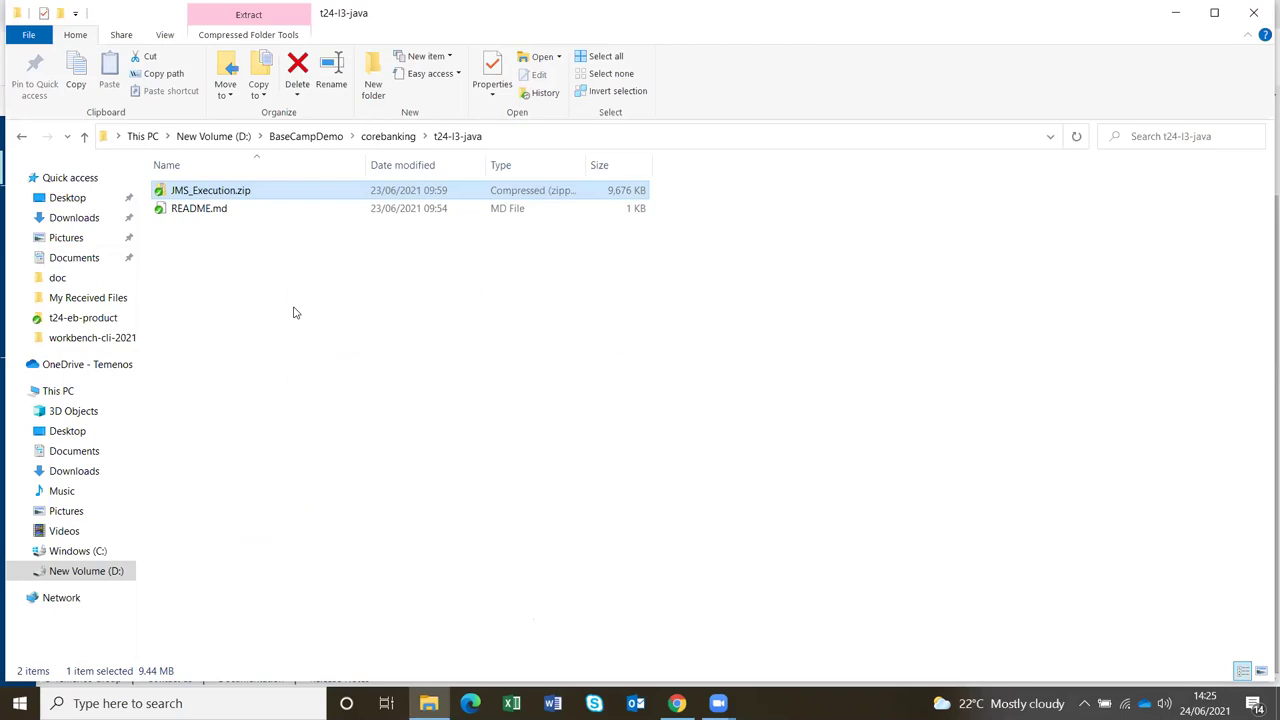
- Return to the corebanking folder and open its t24-updates folder
left_click(380, 137)
scroll(240, 600, "down", 2)
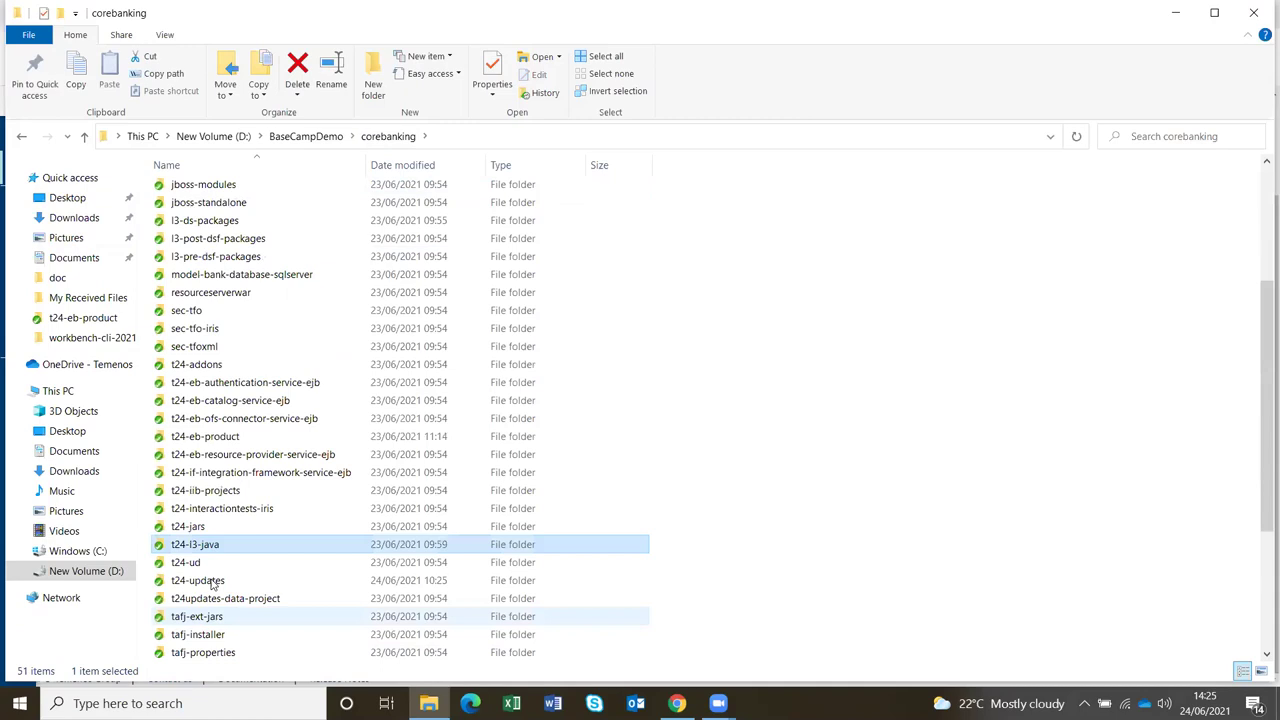
left_click(200, 582)
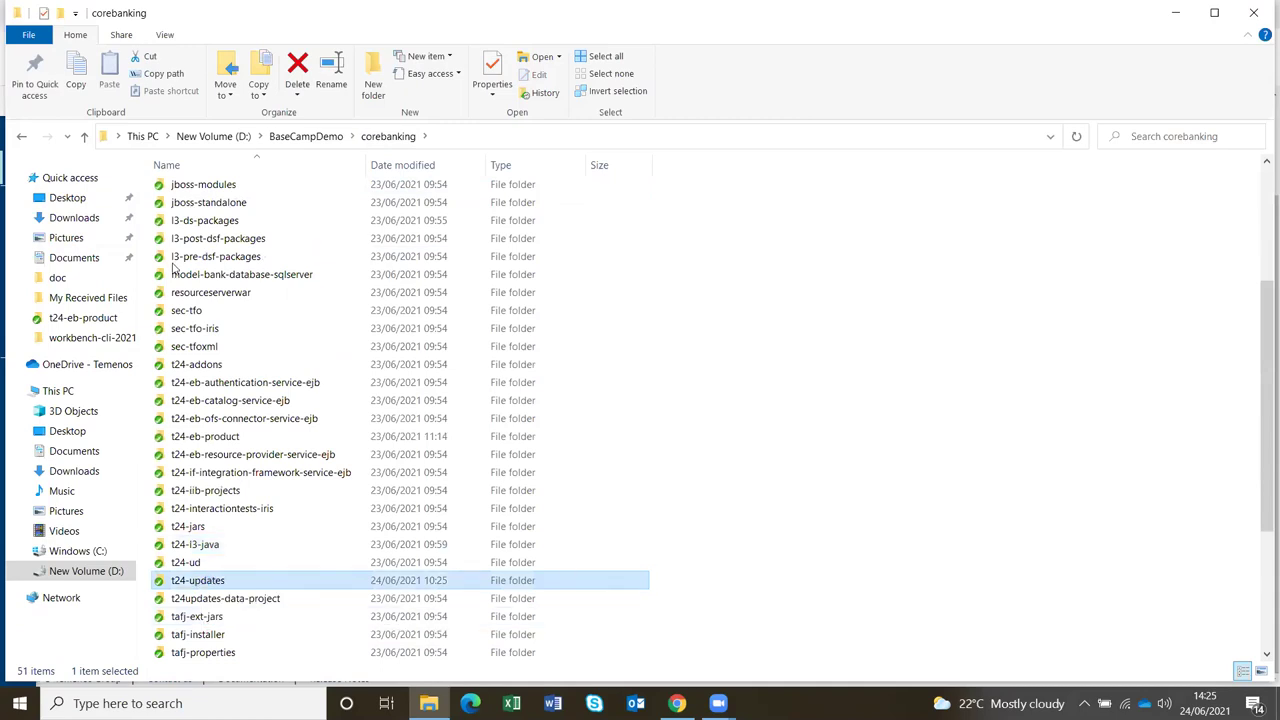
key("Return")
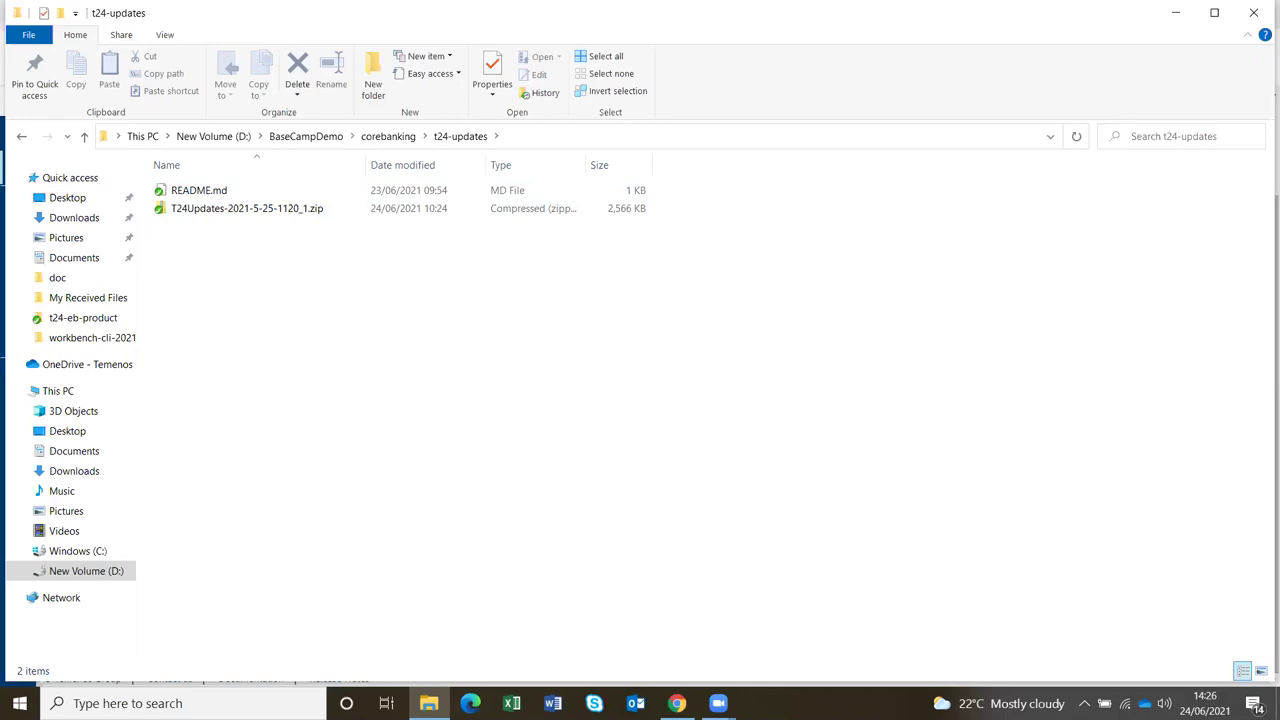
- Switch to the browser, open the deployment platform's documentation and go to the Manage Environments page in the Extend section
key("alt+Tab")
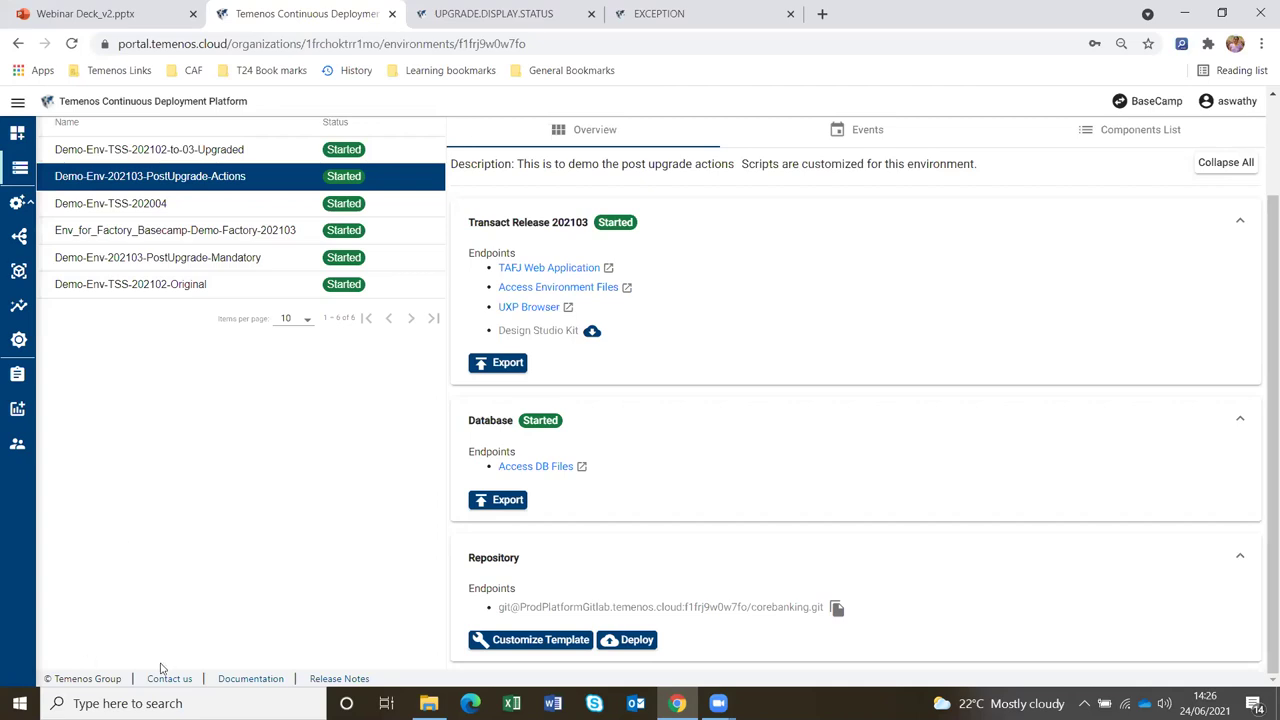
left_click(237, 680)
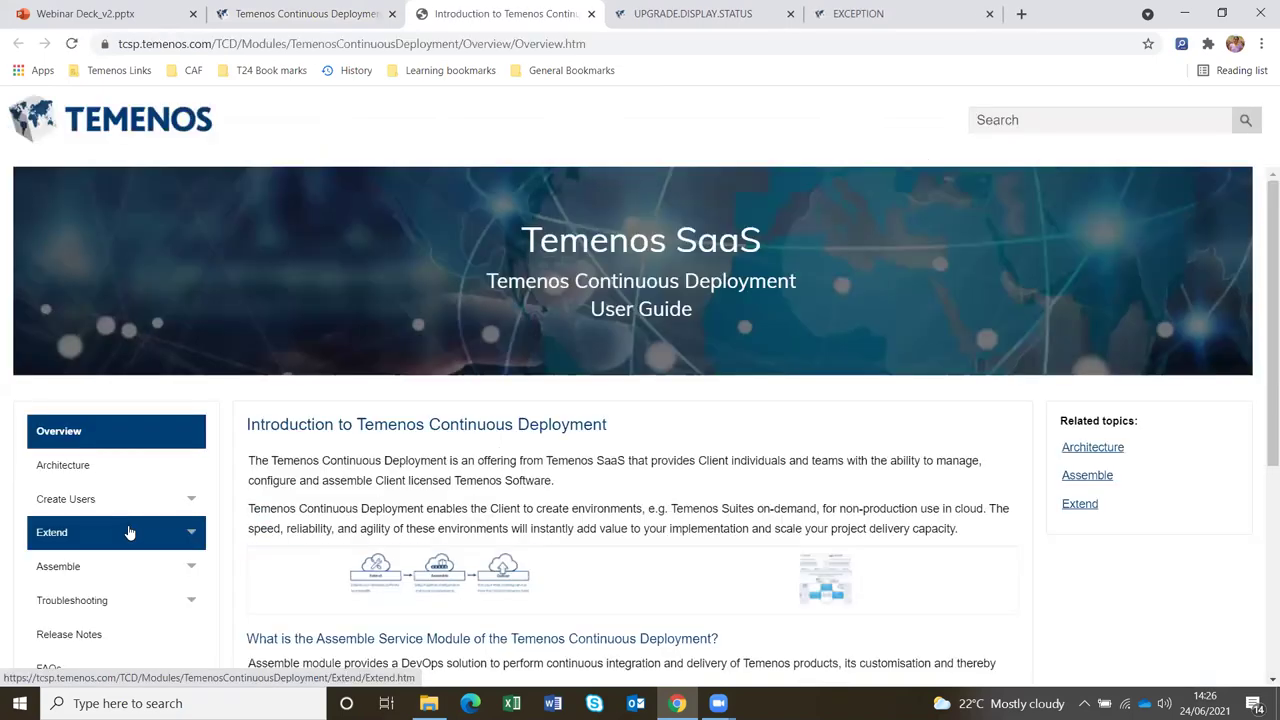
left_click(129, 532)
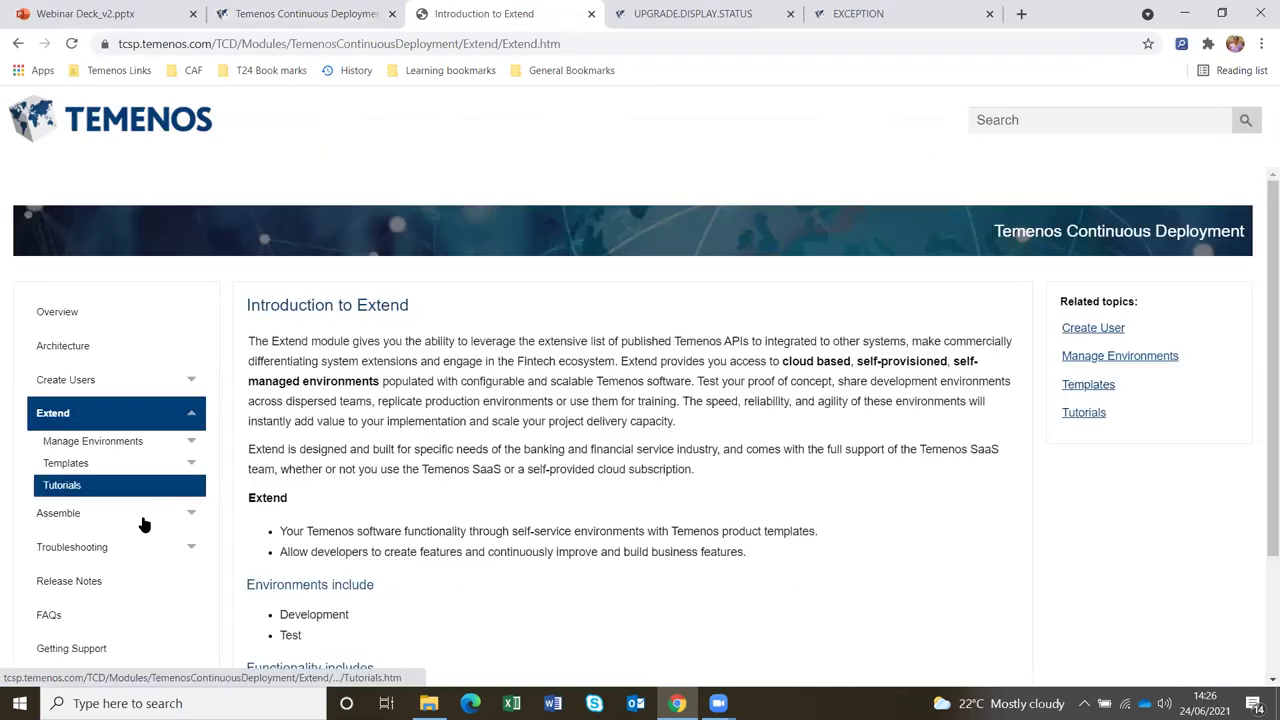
left_click(136, 448)
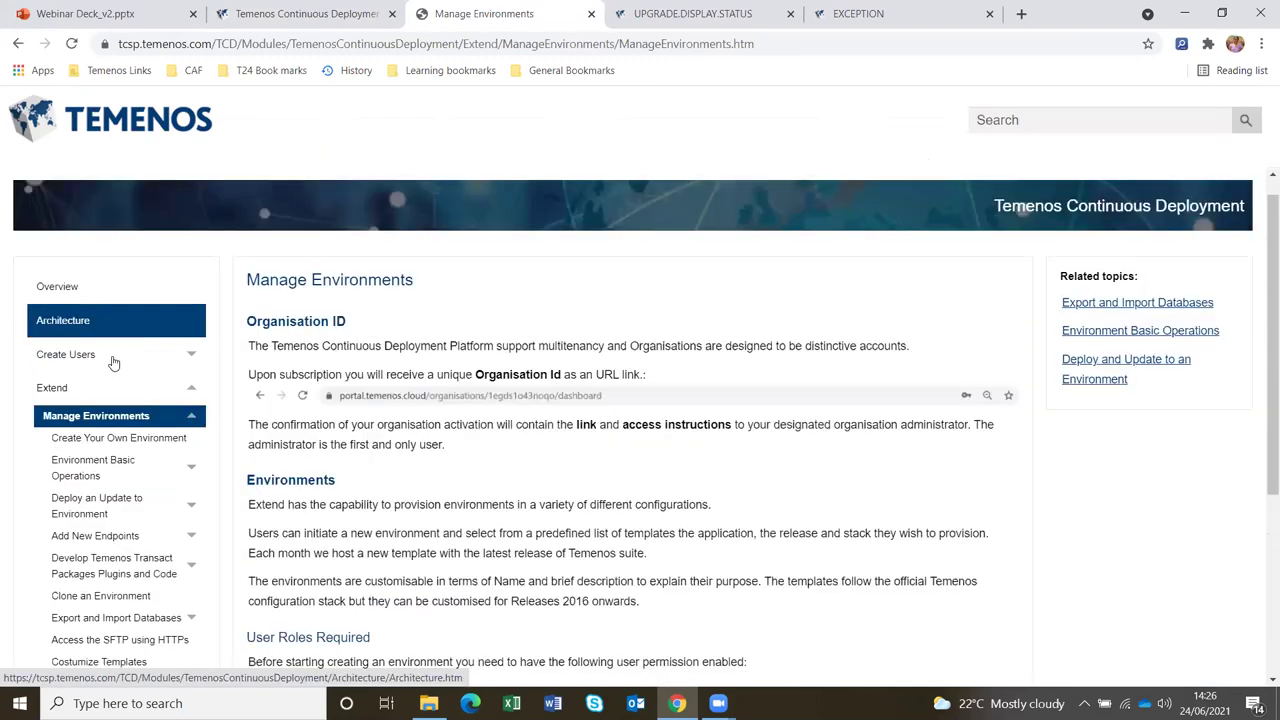
scroll(114, 363, "down", 1)
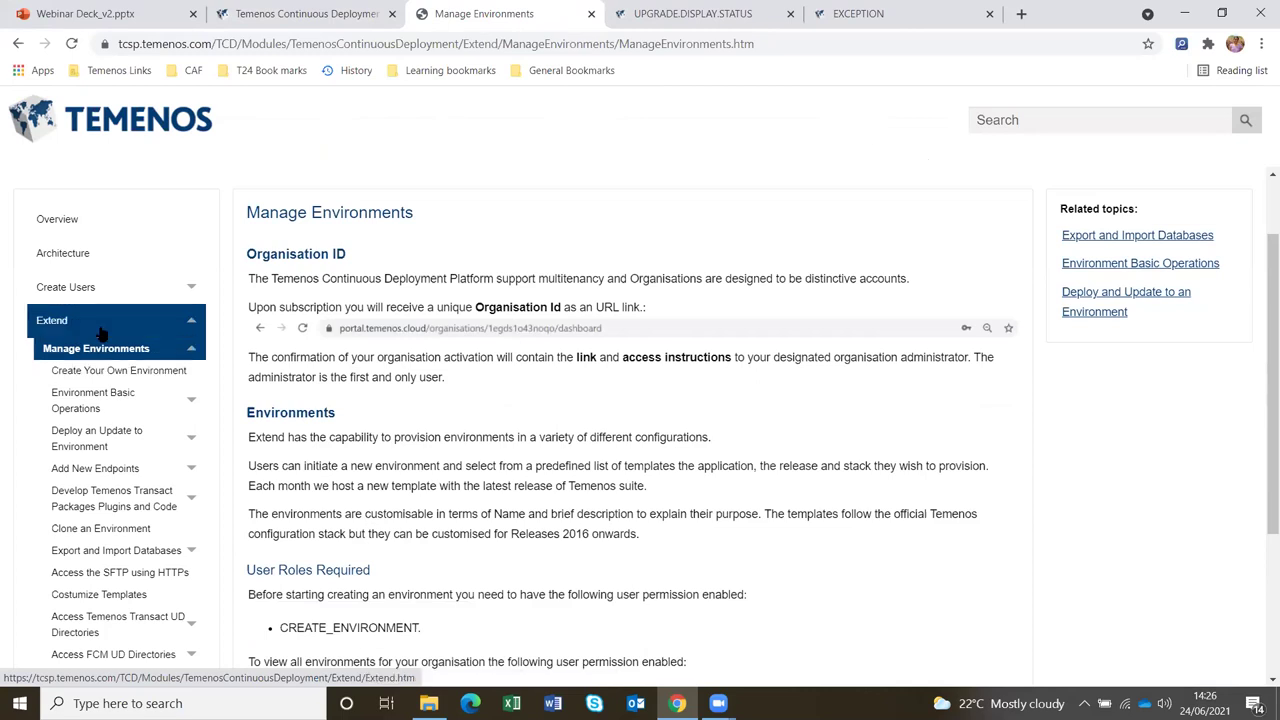
- Open the Transact Template Components document from Extend's Templates section and examine its component table
left_click(100, 326)
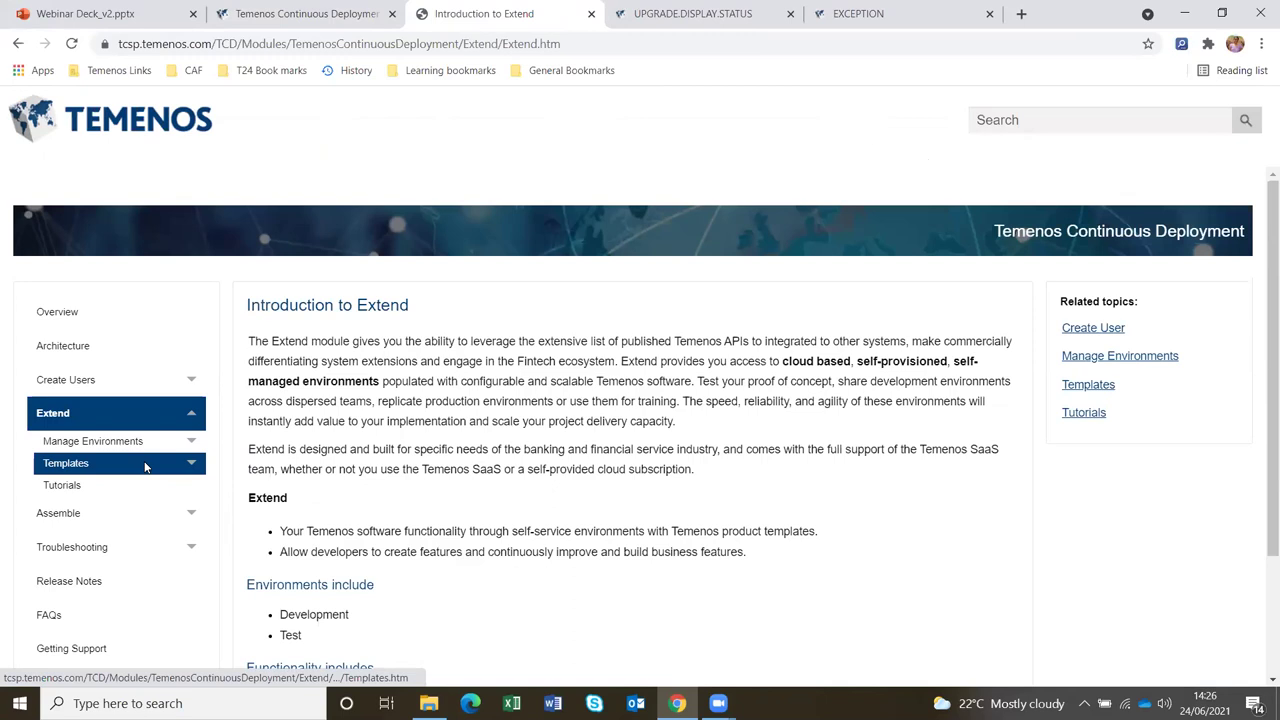
left_click(145, 467)
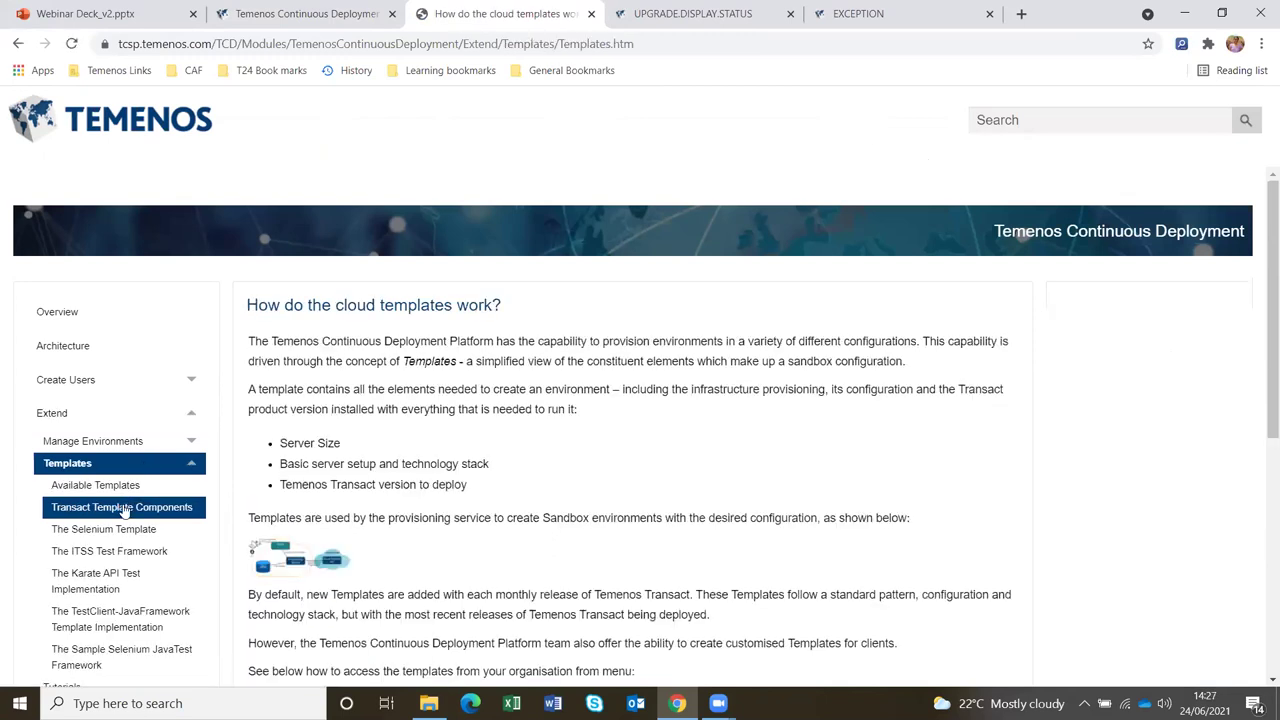
left_click(124, 510)
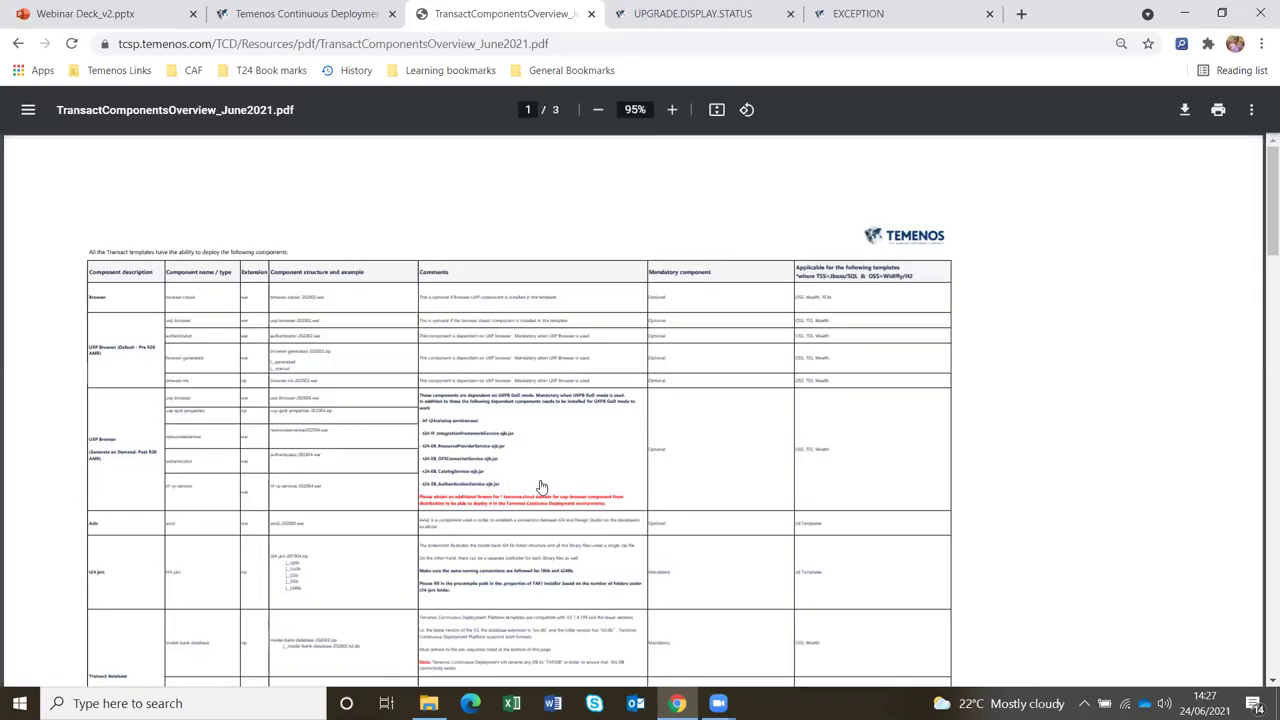
scroll(540, 487, "up", 3)
scroll(483, 476, "up", 2)
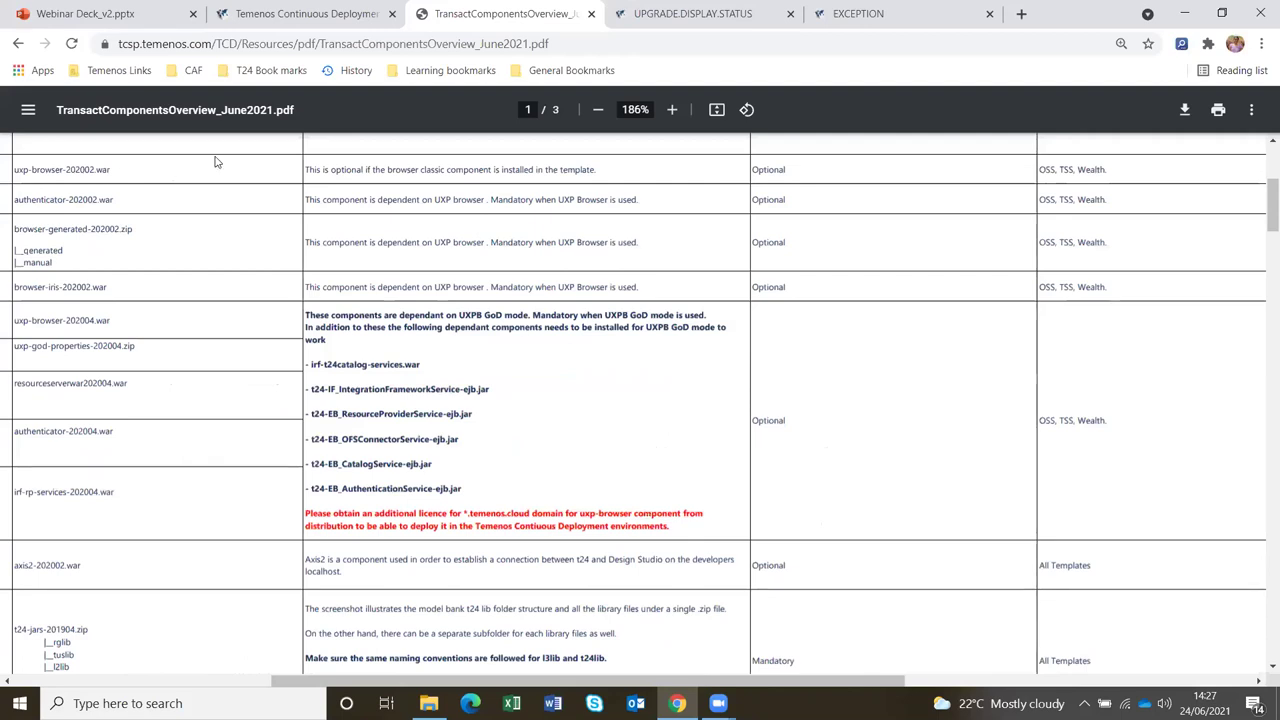
- Back in the platform, review the components listed for deployment to Demo-Env-202103-PostUpgrade-Actions, and dismiss the Deploy dialog without deploying
key("ctrl+shift+Tab")
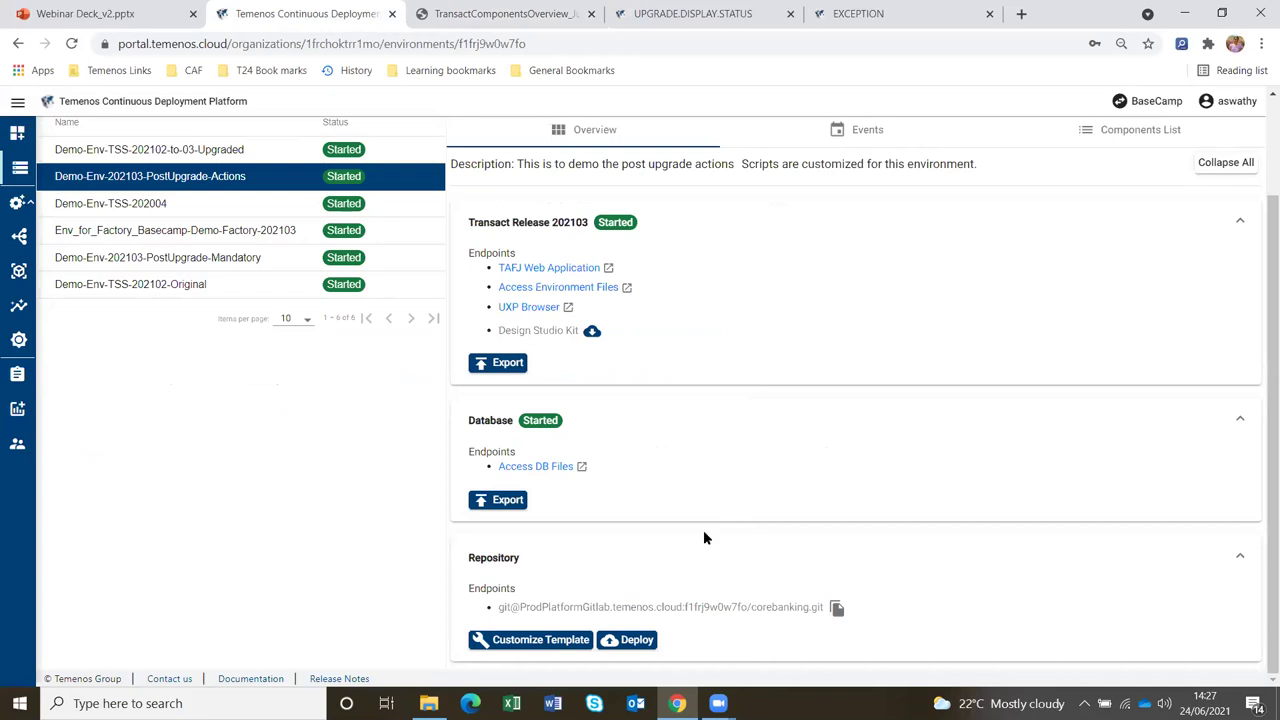
left_click(637, 640)
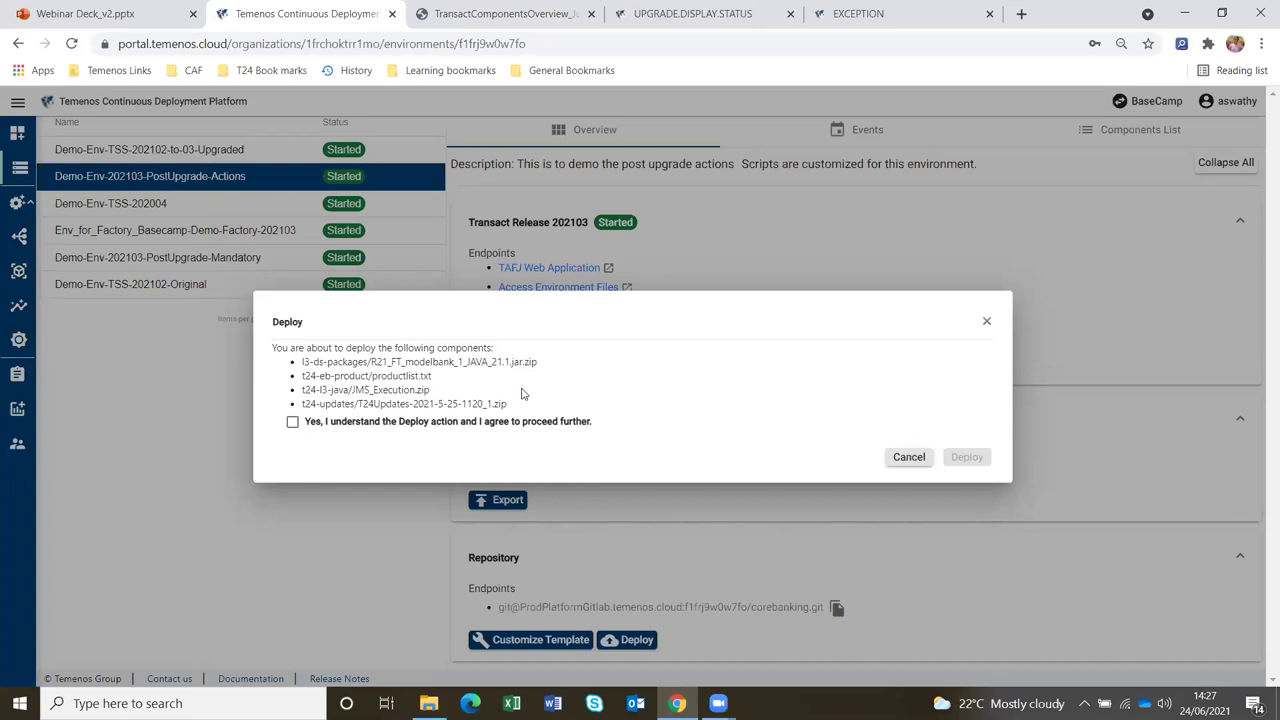
left_click_drag(277, 366, 936, 397)
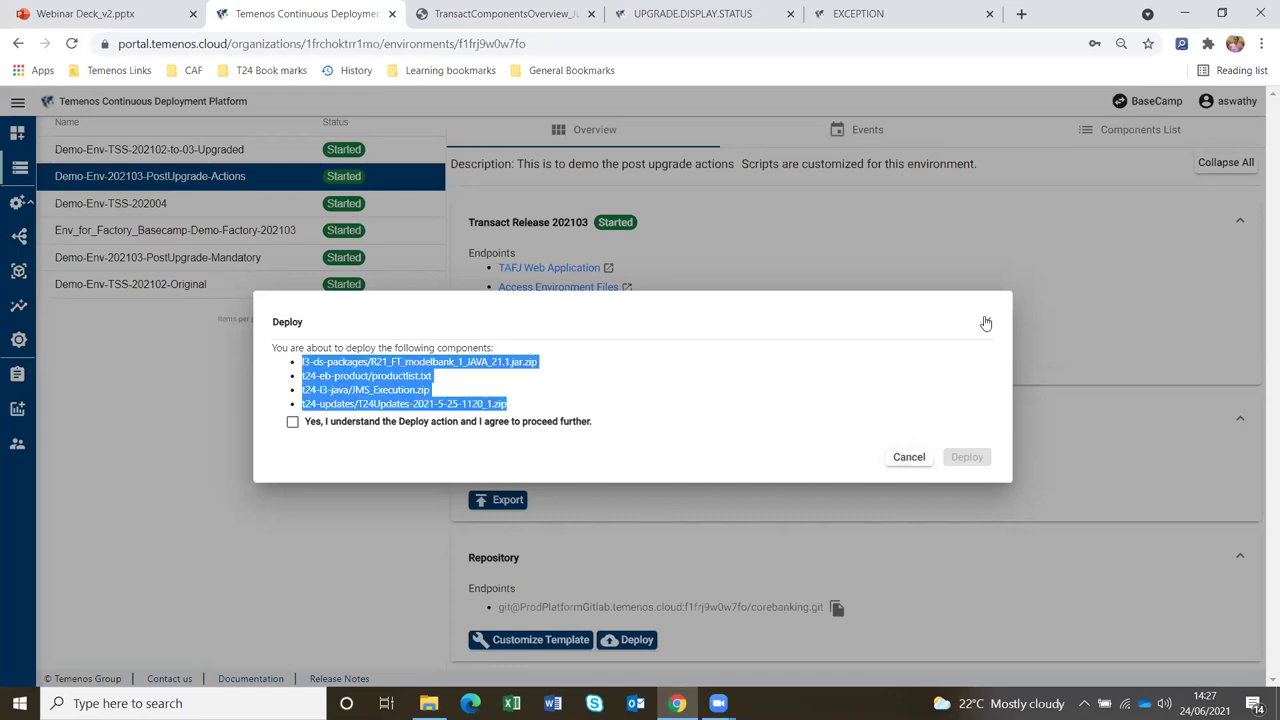
left_click(860, 525)
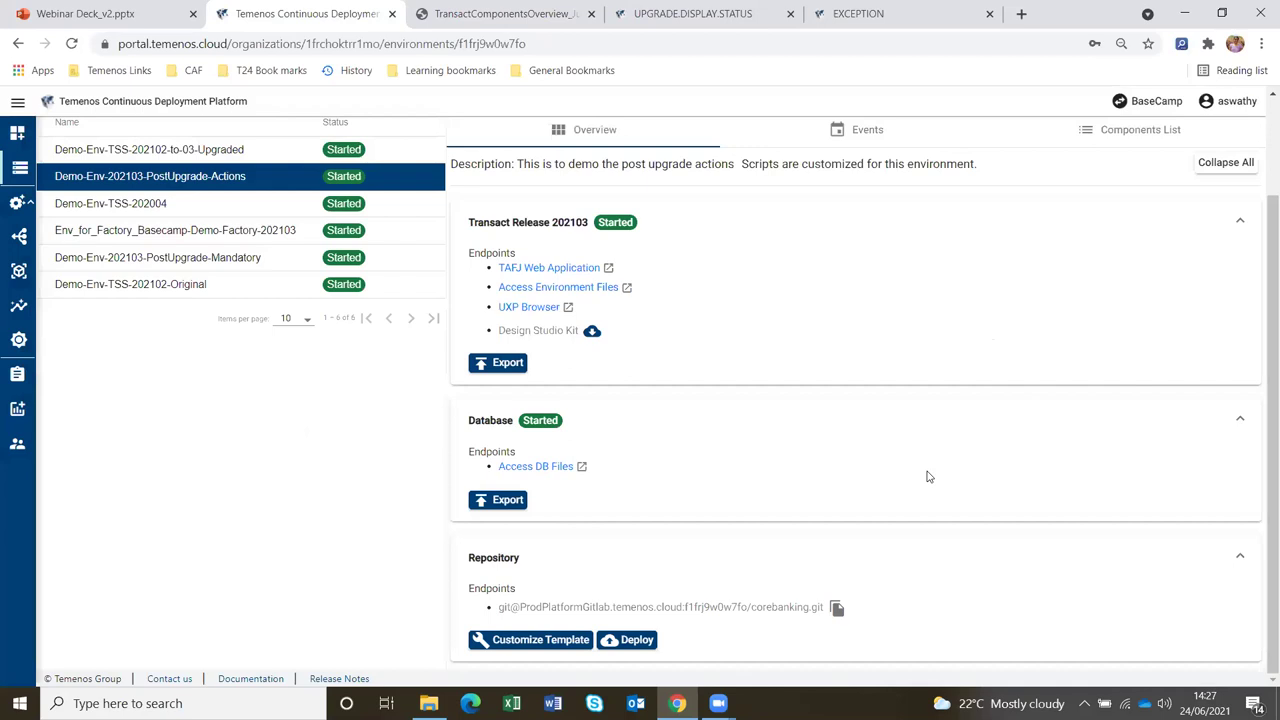
- Try to deploy the repository of the Demo-Env-TSS-202004 environment
left_click(160, 203)
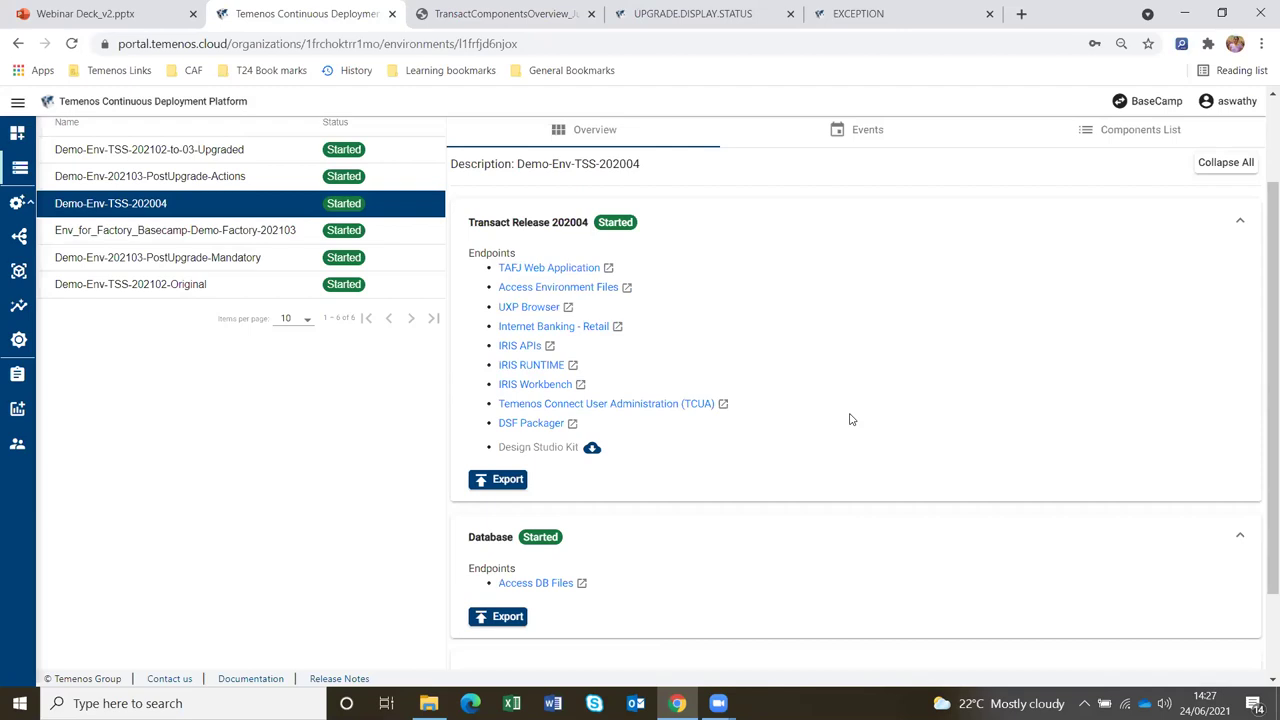
scroll(671, 635, "down", 2)
left_click(628, 644)
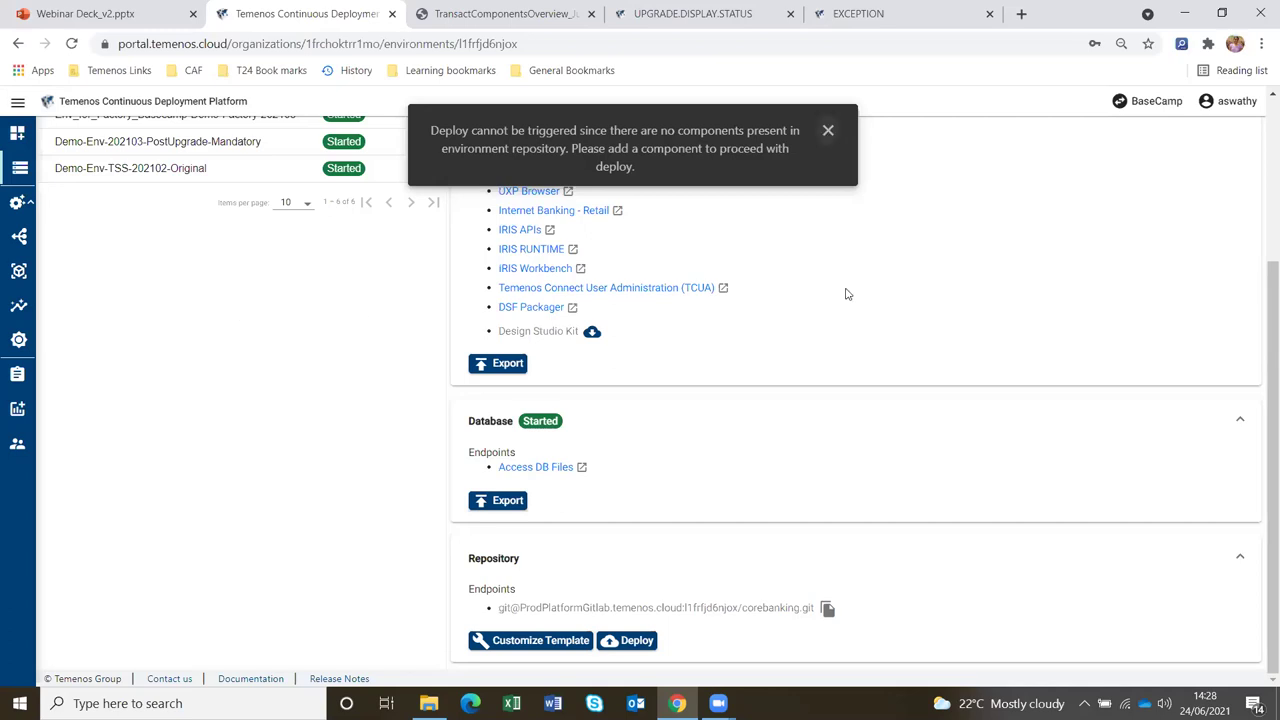
scroll(849, 295, "up", 1)
scroll(148, 302, "up", 2)
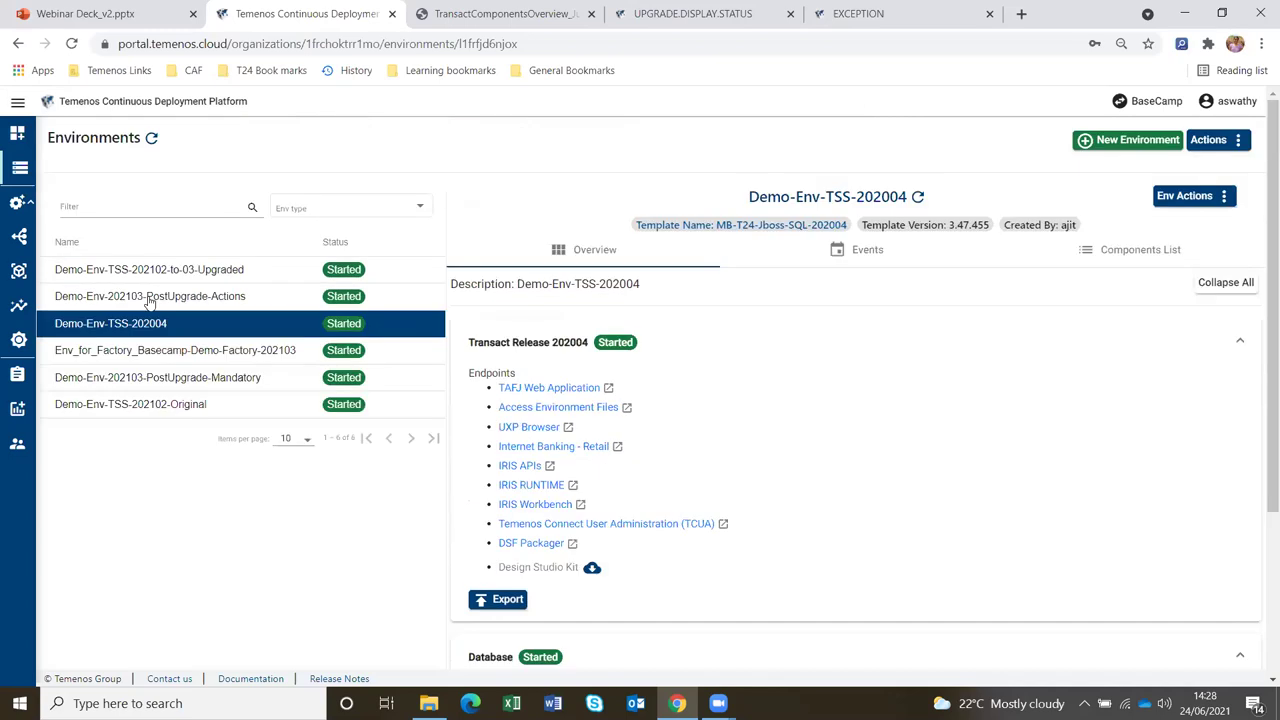
- Open the RepositoryDeploy event details of the Demo-Env-202103-PostUpgrade-Actions environment
left_click(149, 300)
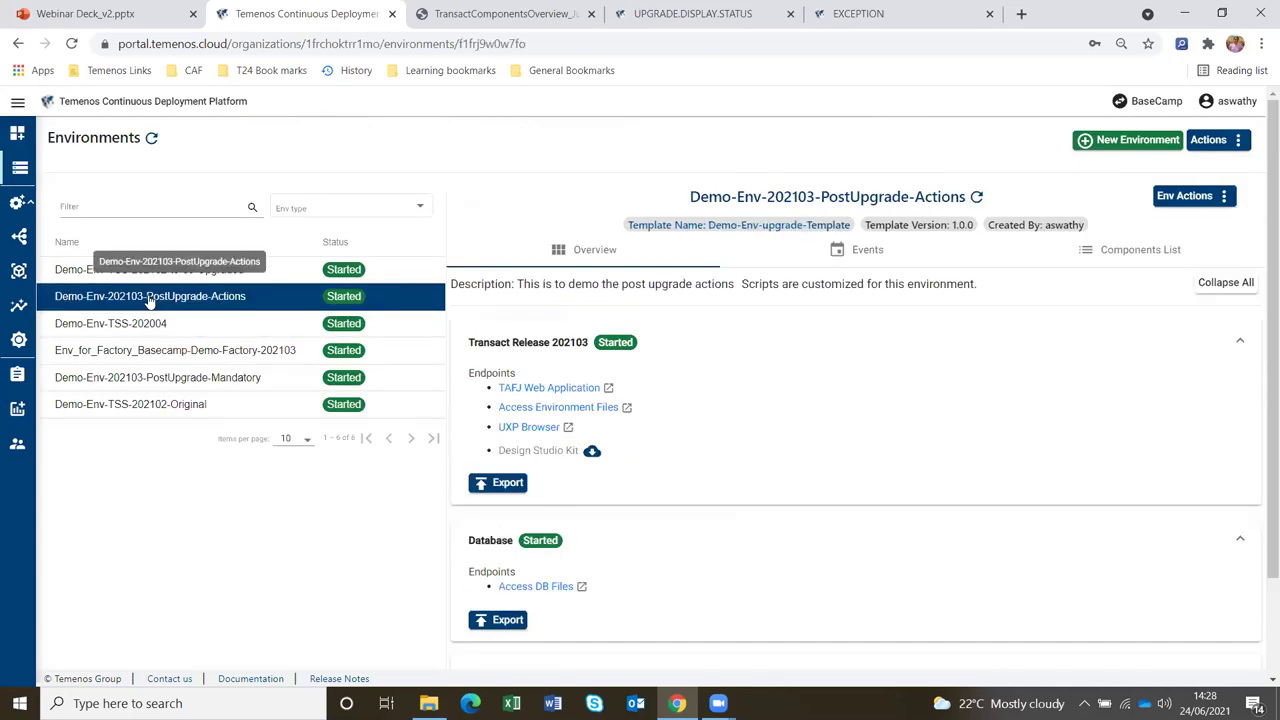
left_click(900, 264)
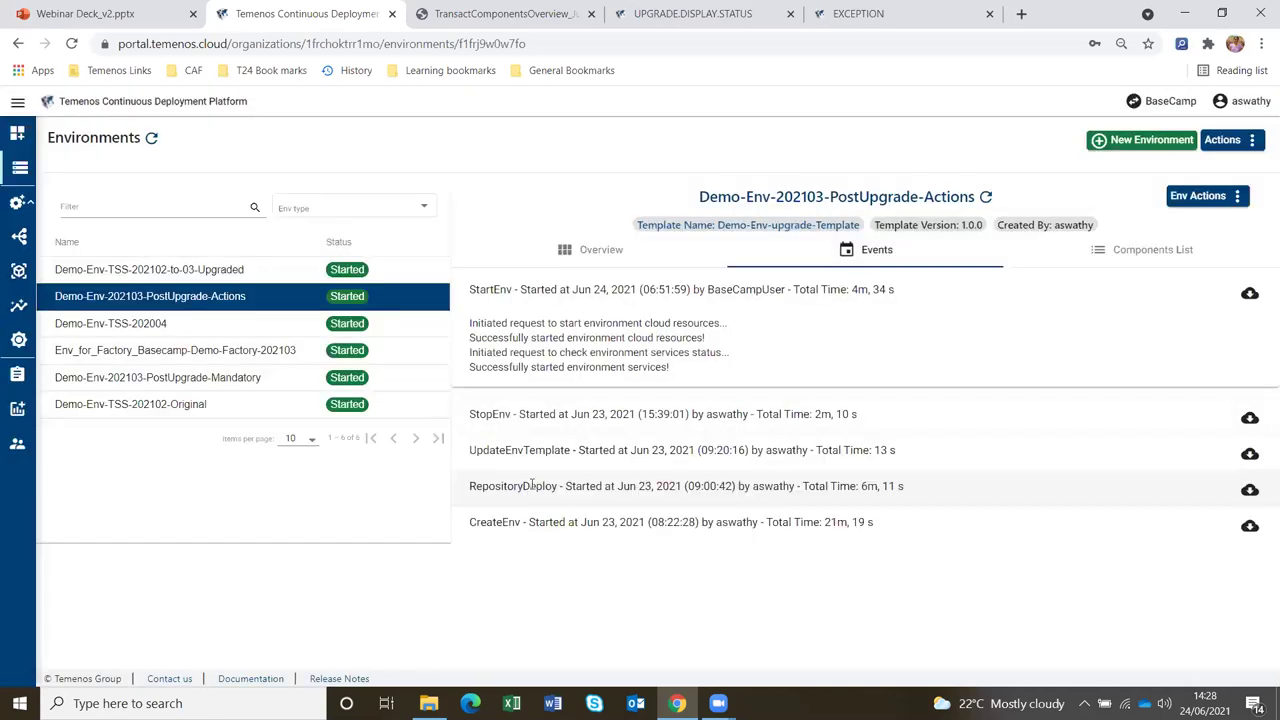
left_click(465, 416)
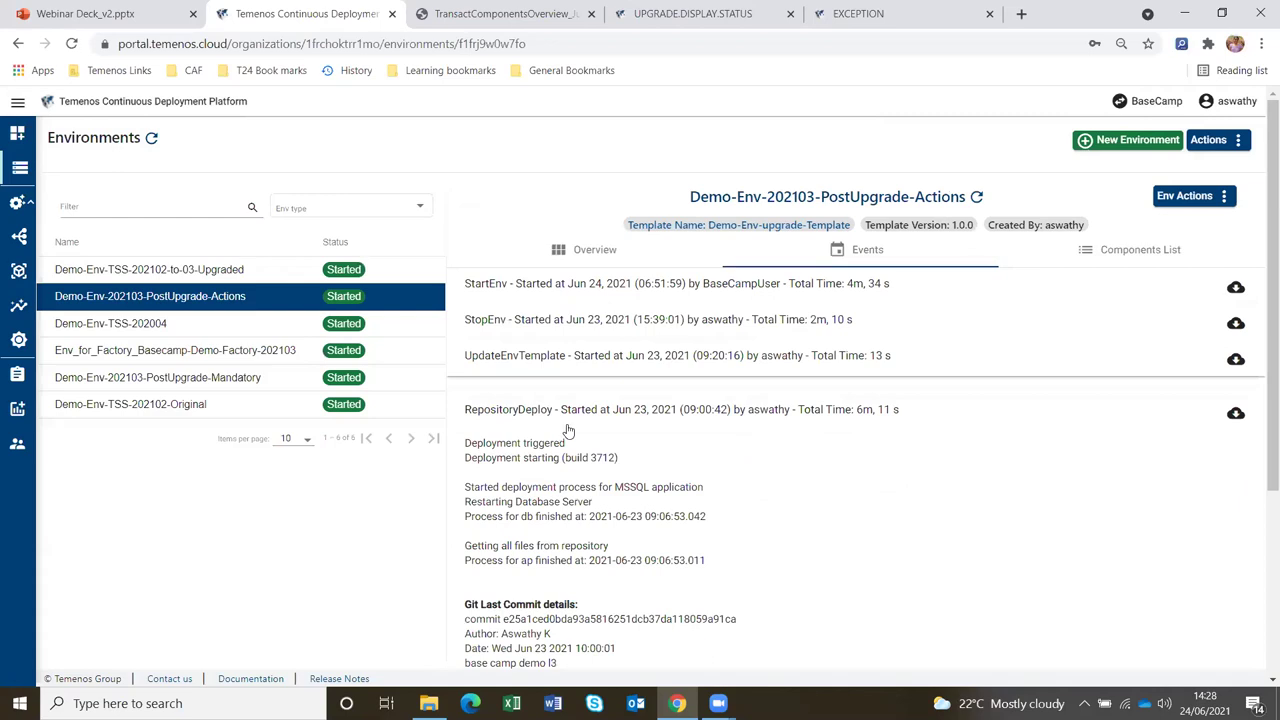
- Examine the RepositoryDeploy log, highlighting the L3 java and L3-ds package copy lines and the T24PackageInstaller output heading
scroll(655, 395, "down", 2)
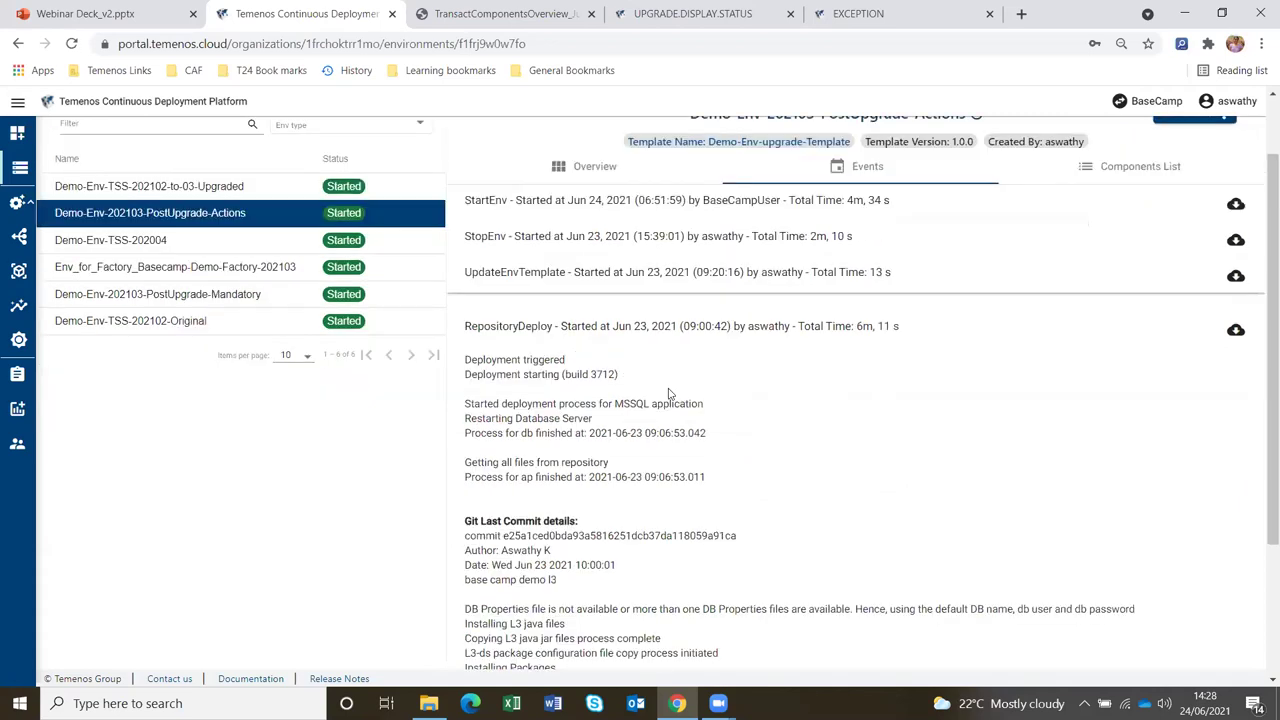
scroll(470, 433, "down", 2)
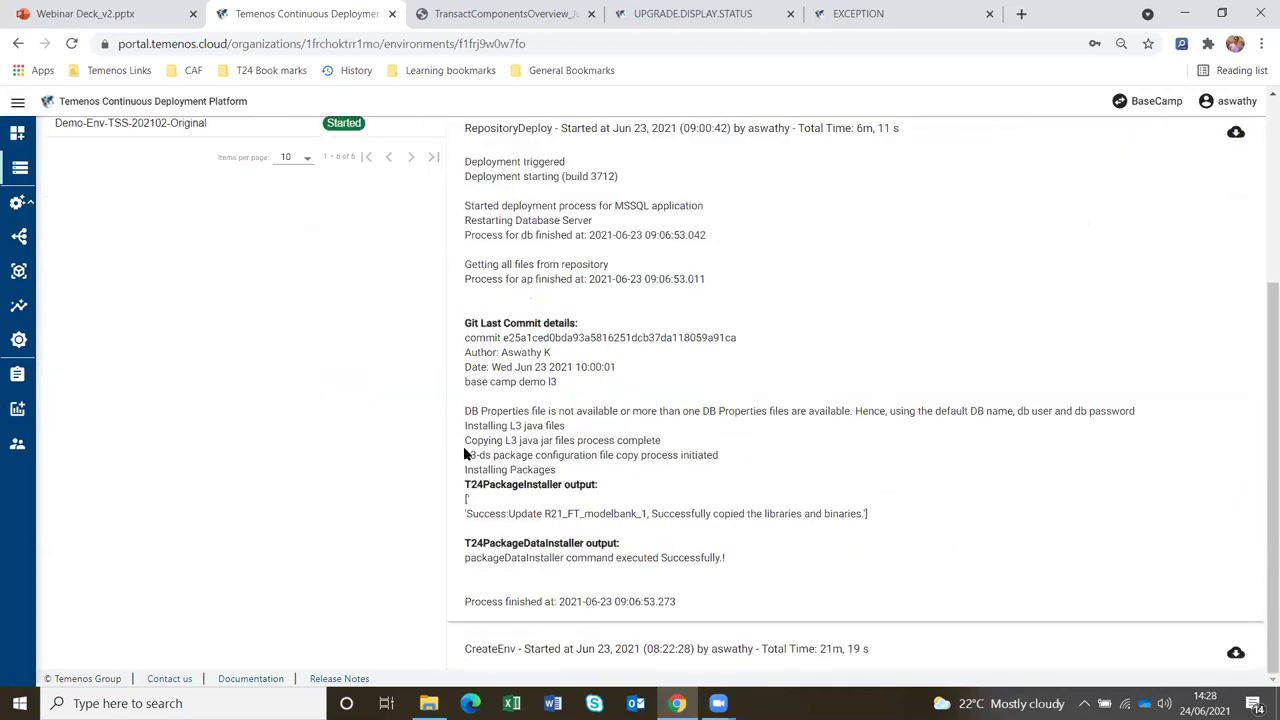
left_click_drag(464, 440, 600, 455)
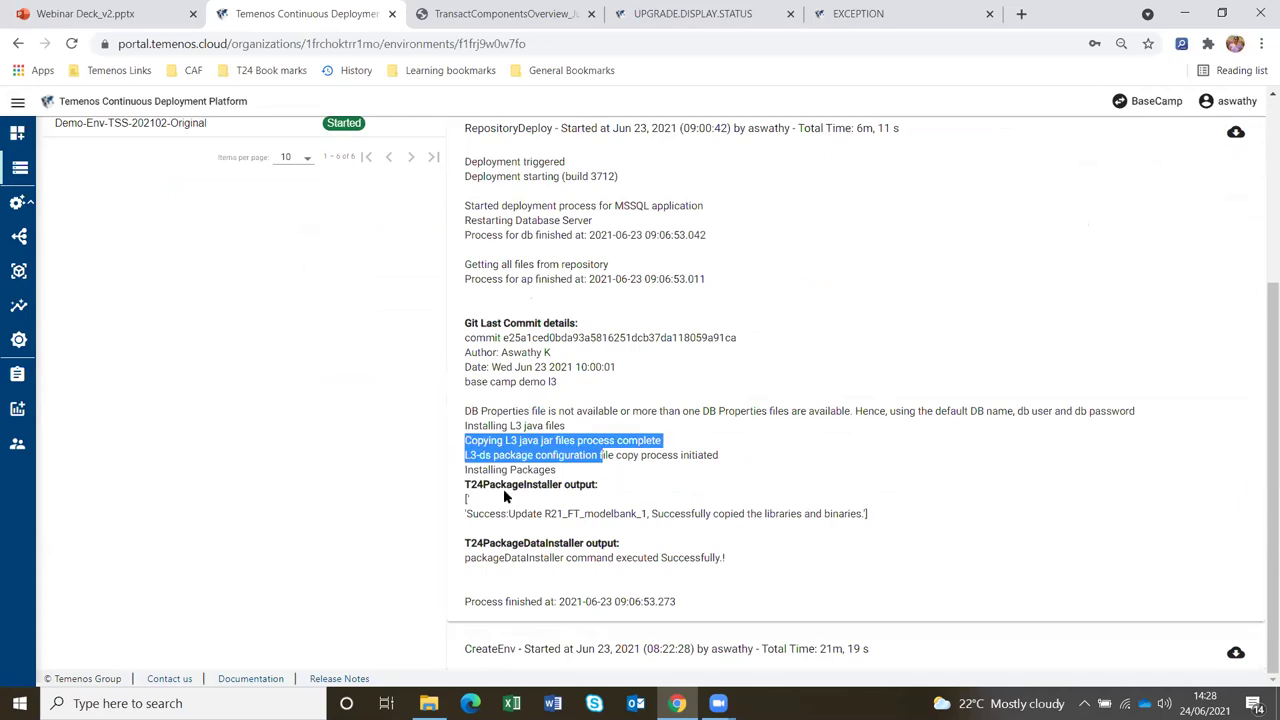
left_click_drag(464, 487, 594, 507)
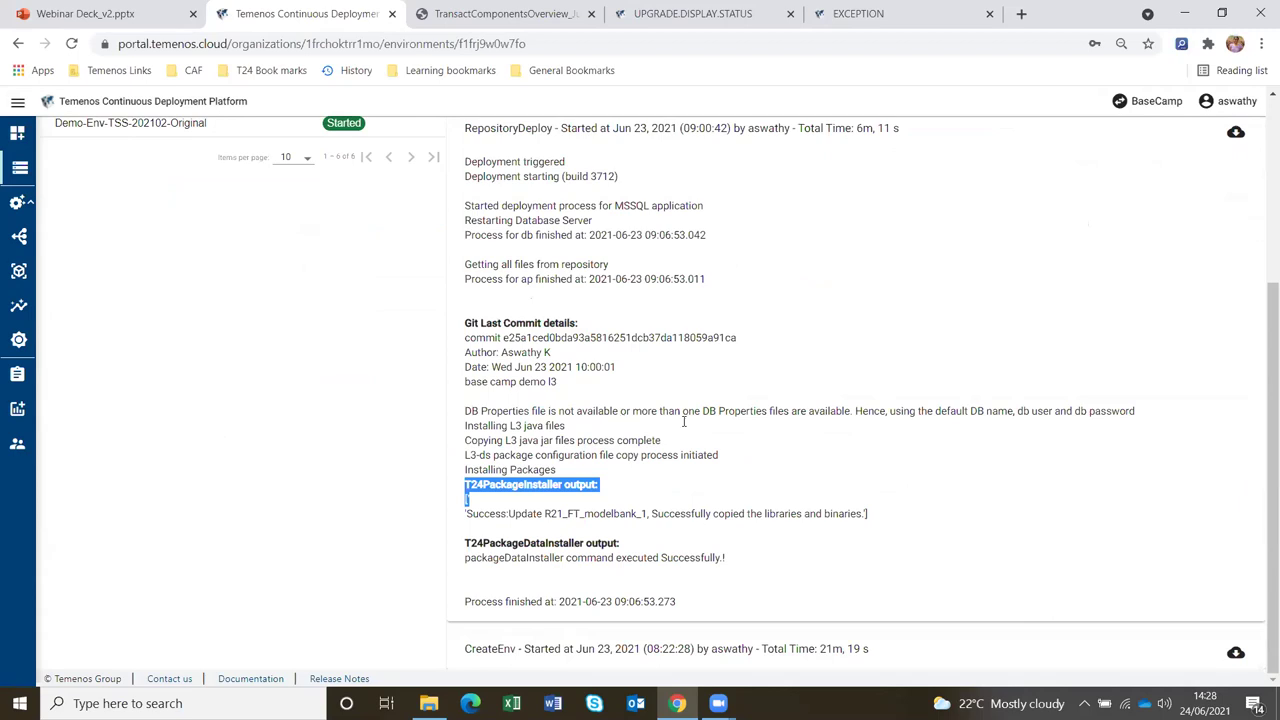
scroll(672, 474, "up", 1)
scroll(672, 474, "up", 2)
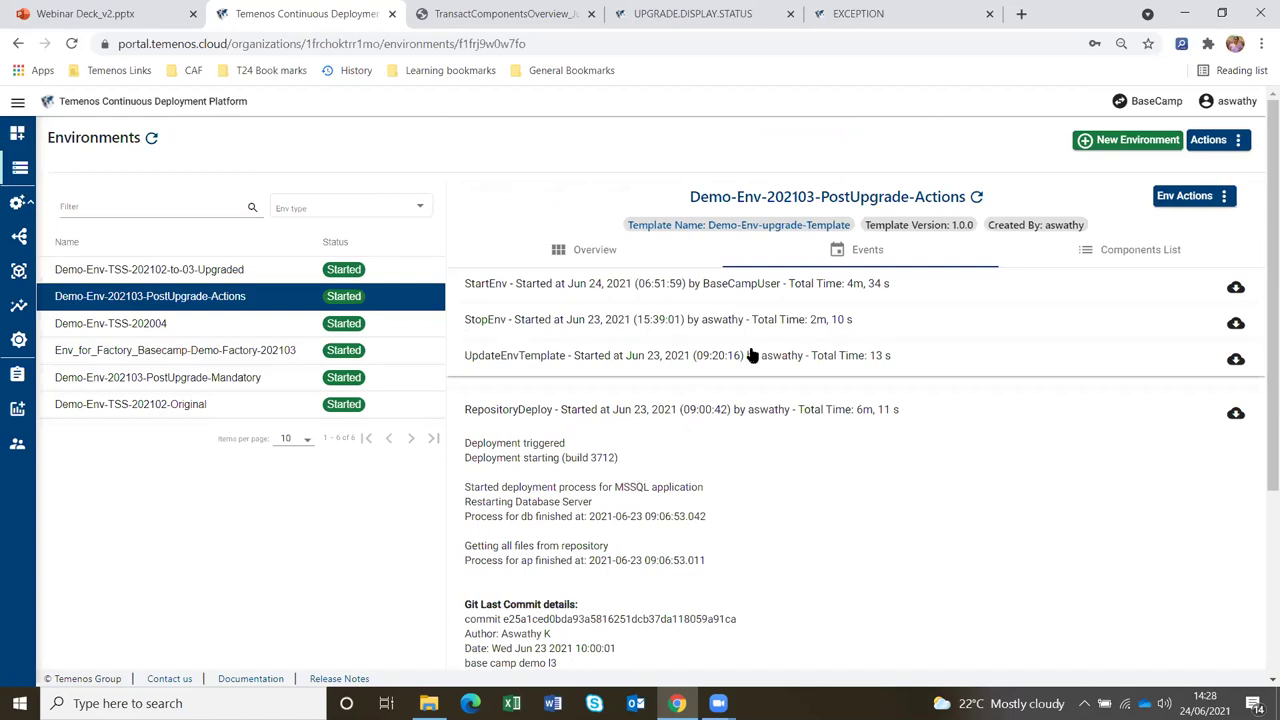
- Show the actions available for the environment, point out Update Template, and dismiss the list
left_click(1227, 203)
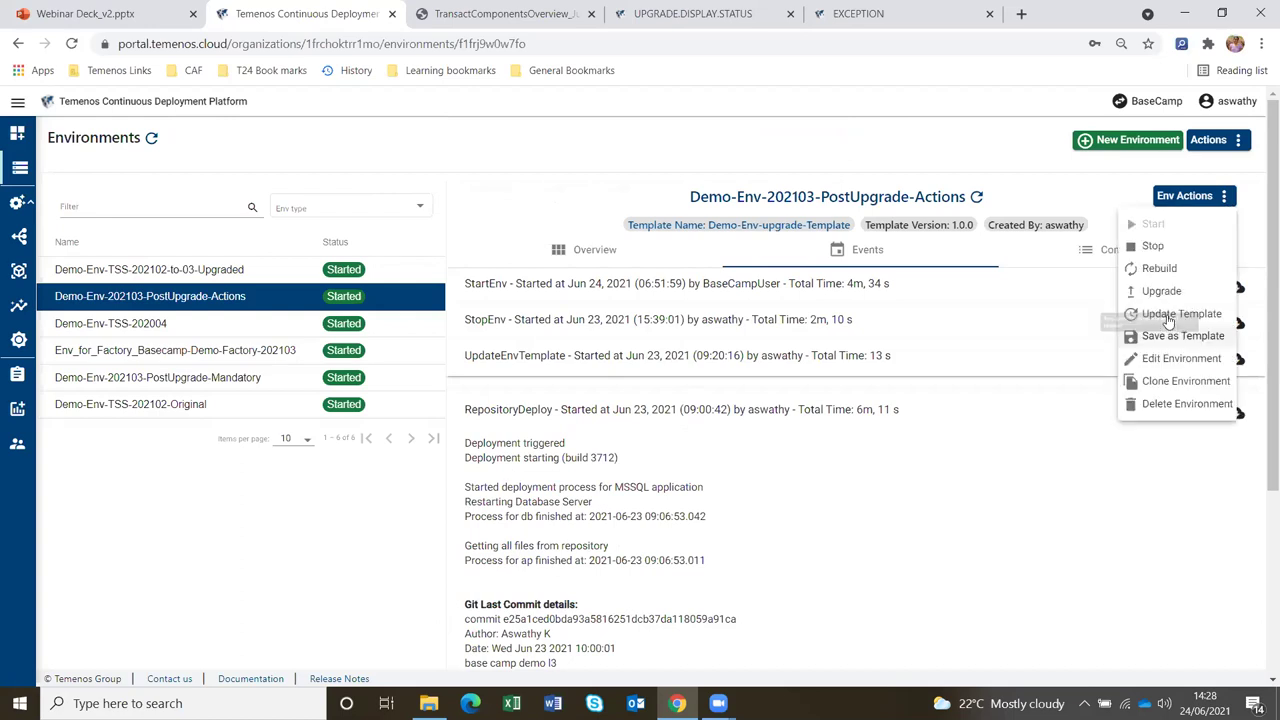
left_click(859, 535)
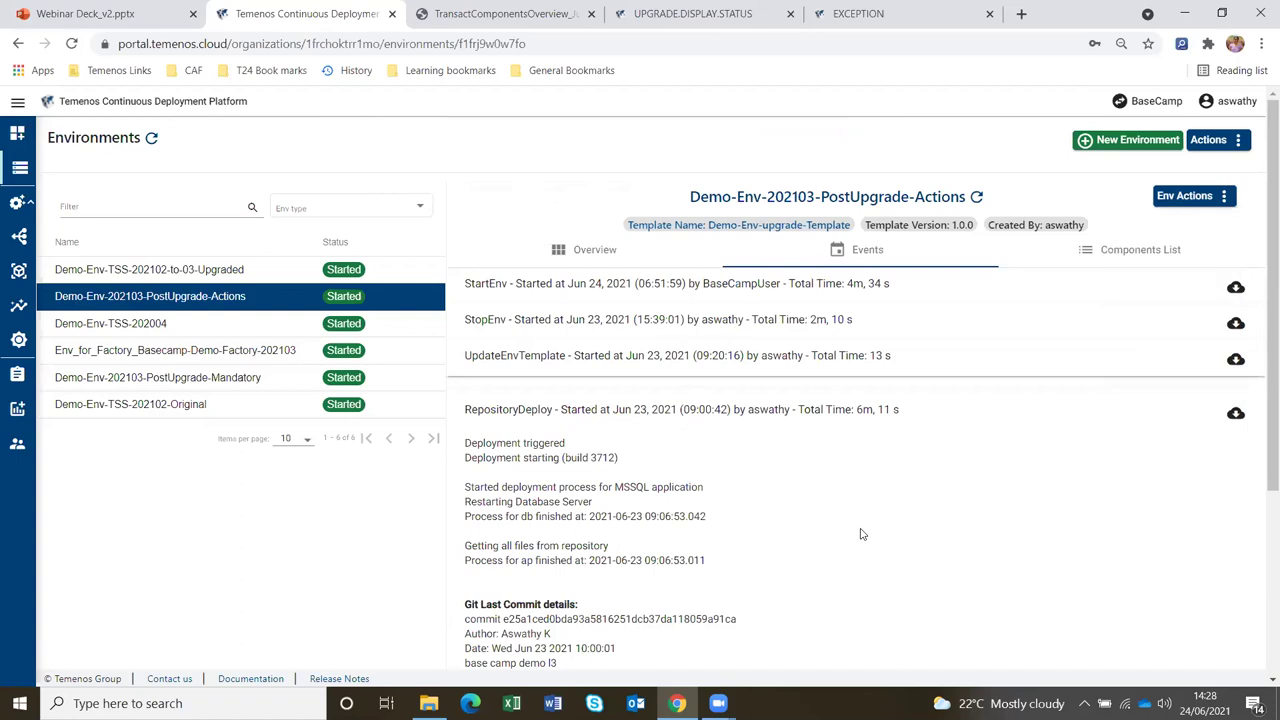
- List the environment's components with 100 items per page and examine the l3-ds-packages and t24-l3-java entries
left_click(1123, 252)
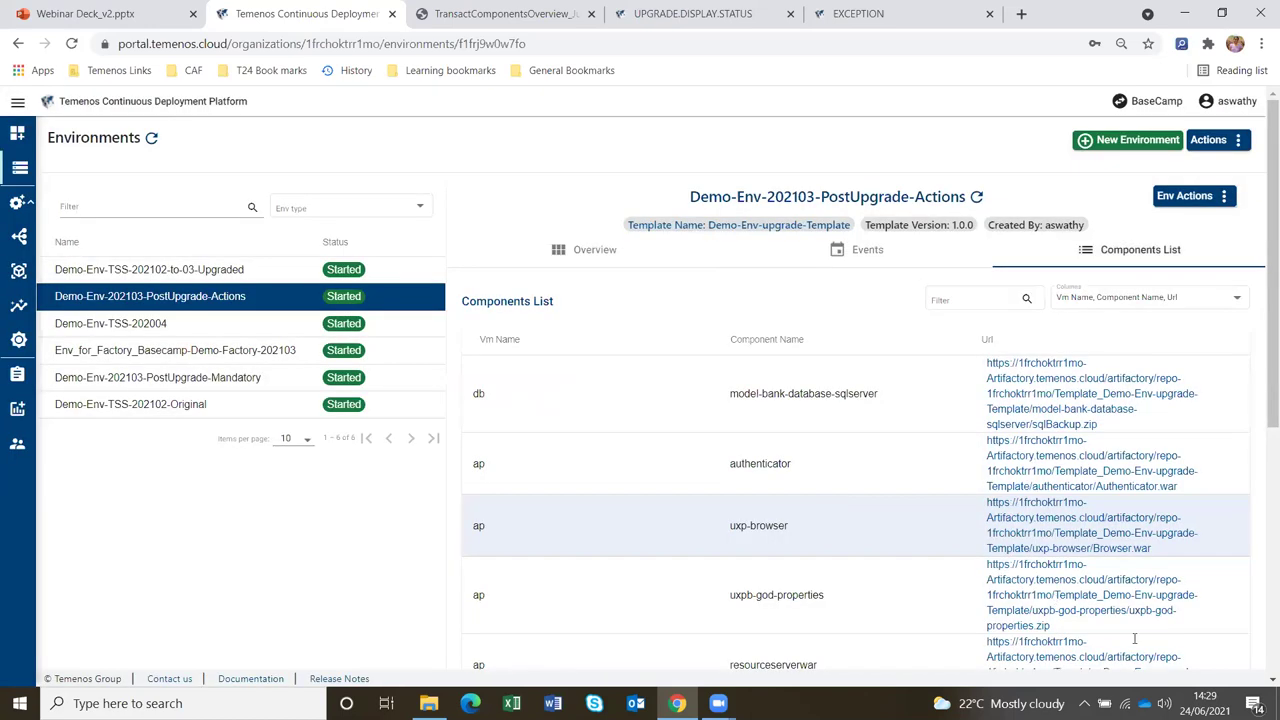
scroll(1134, 638, "down", 5)
left_click(1096, 637)
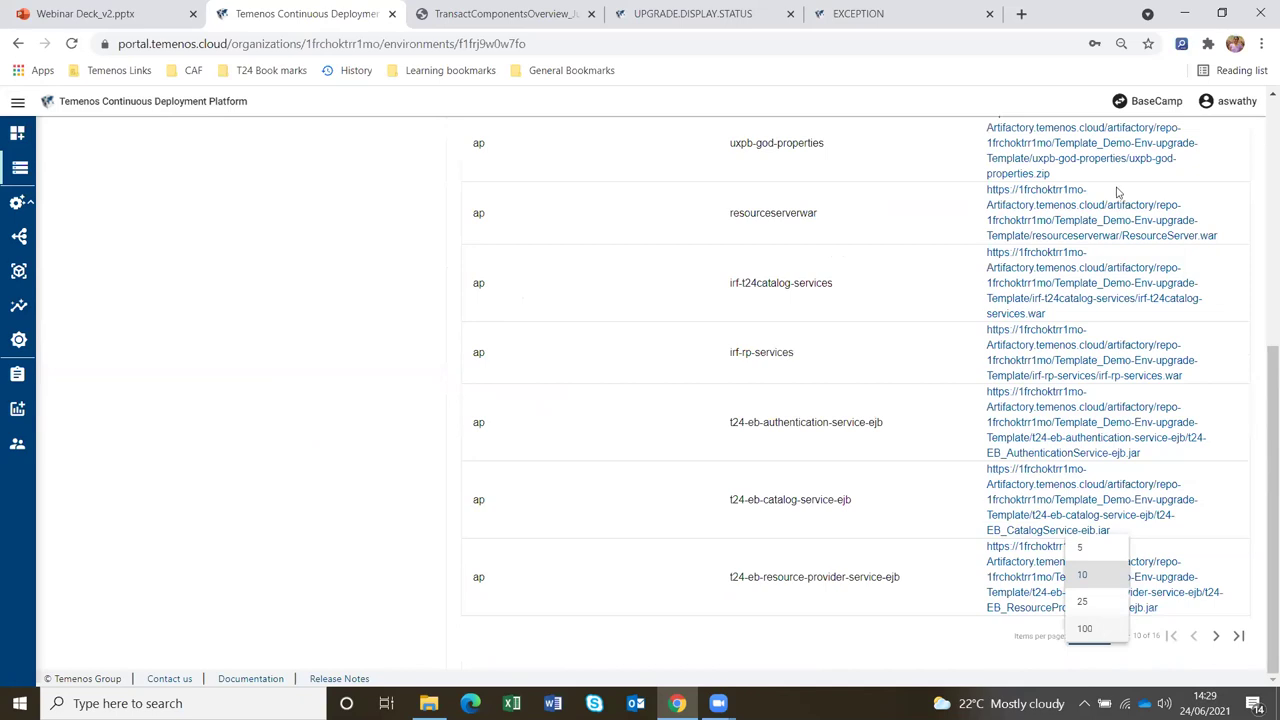
left_click(1084, 628)
scroll(723, 523, "down", 3)
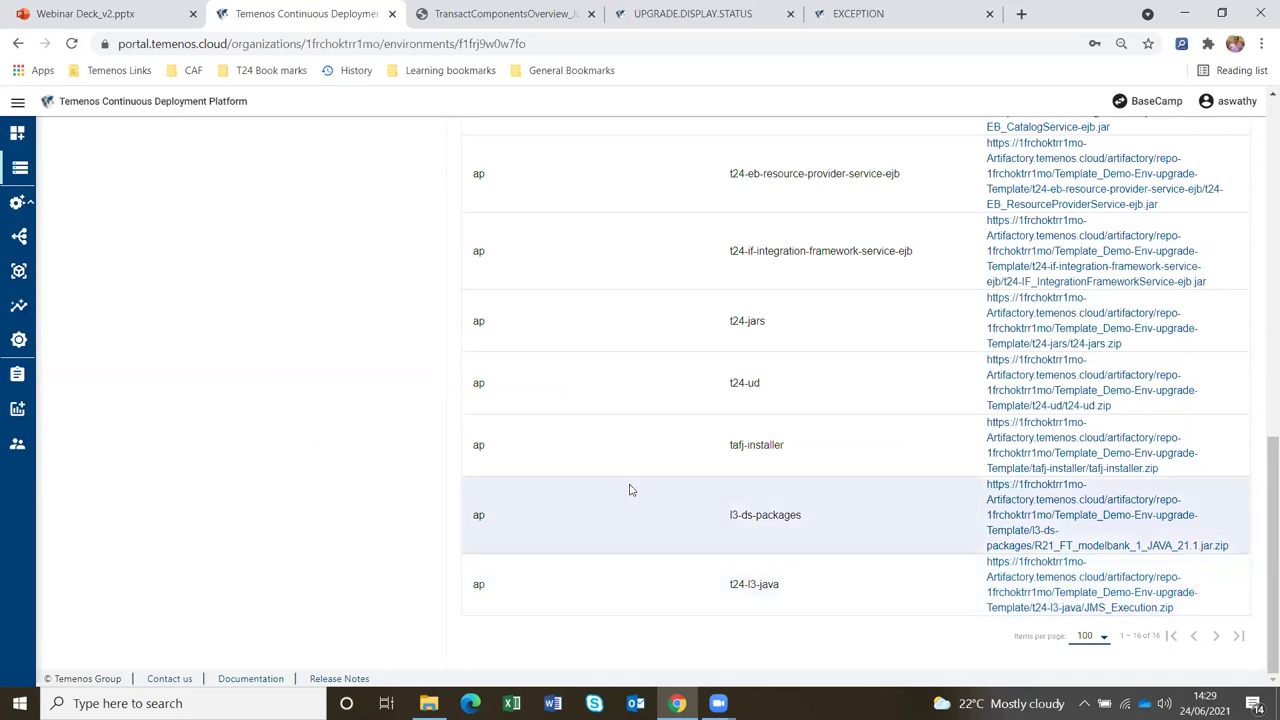
scroll(629, 489, "up", 3)
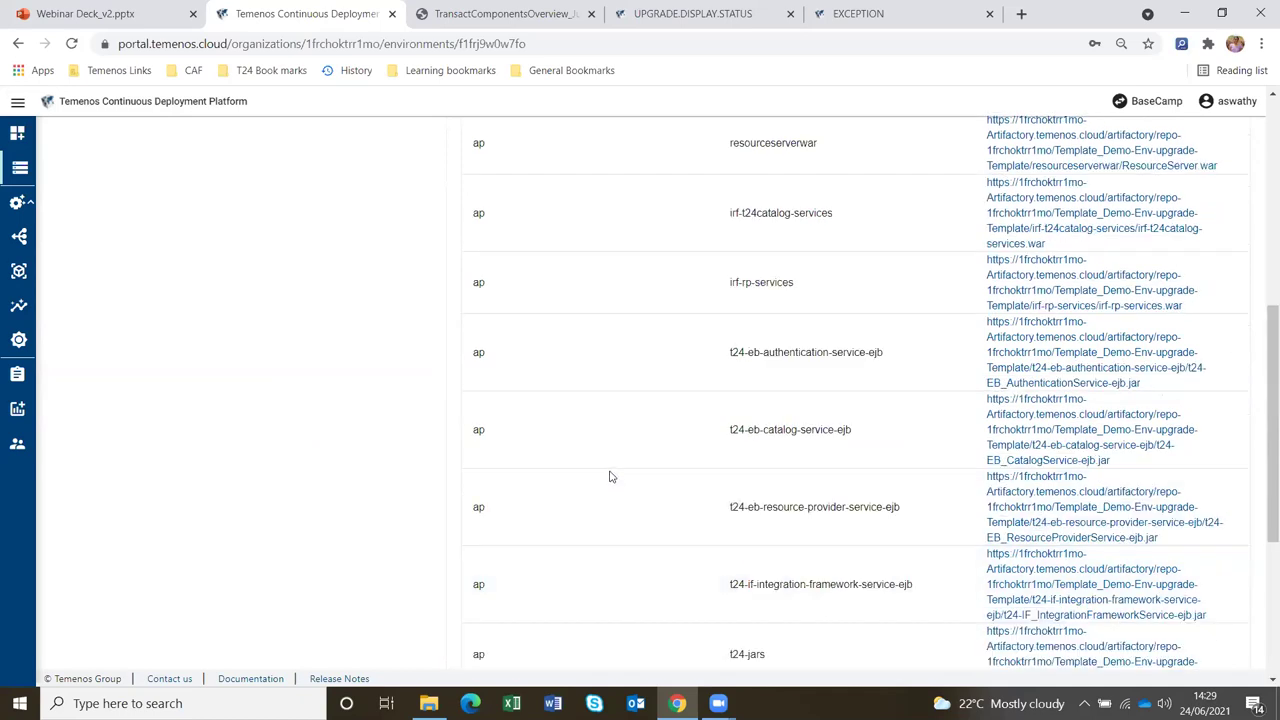
scroll(611, 476, "up", 5)
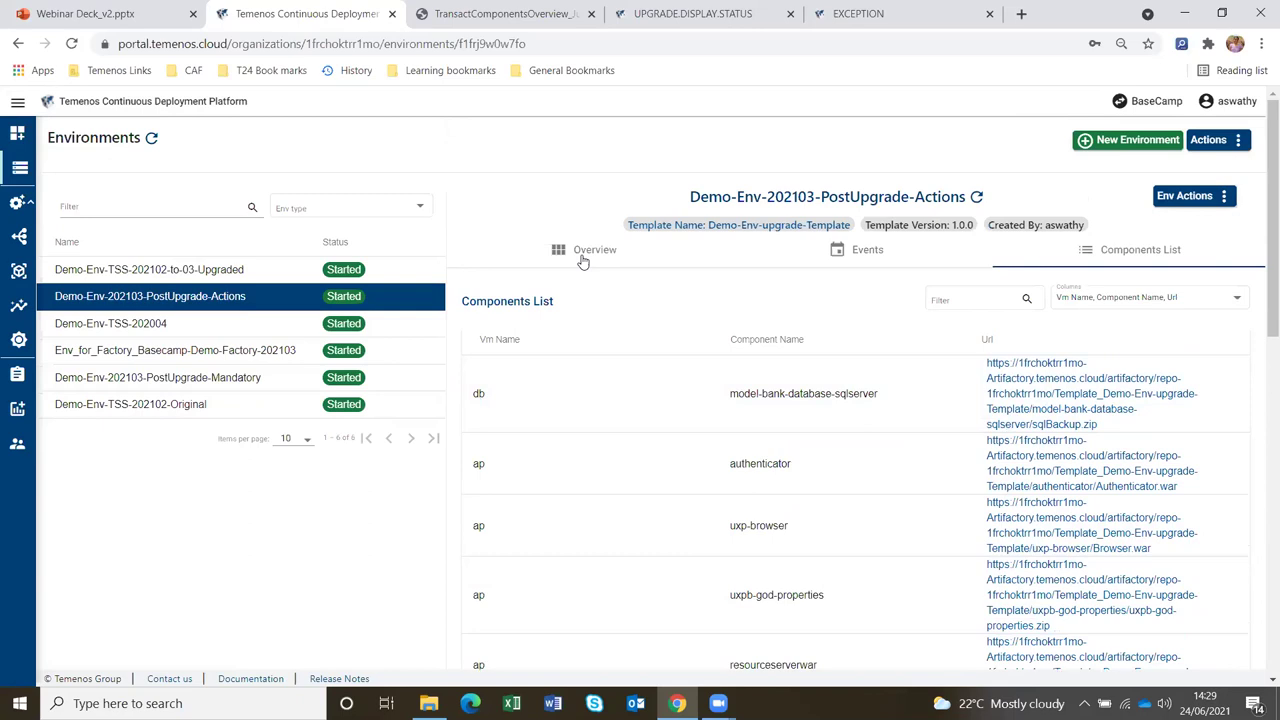
- Open the UpdateEnvTemplate event details and highlight the line about the Demo-Env-upgrade-Template update for l3-ds-packages and t24-l3-java
left_click(583, 261)
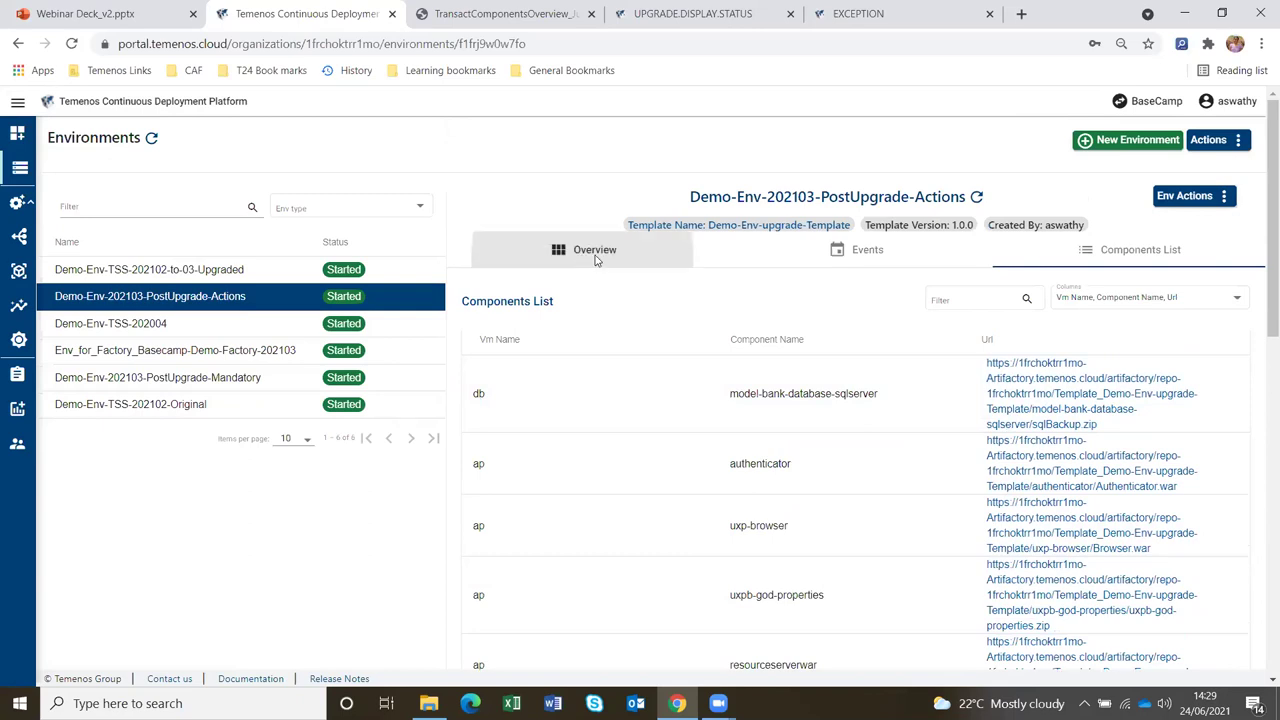
left_click(823, 258)
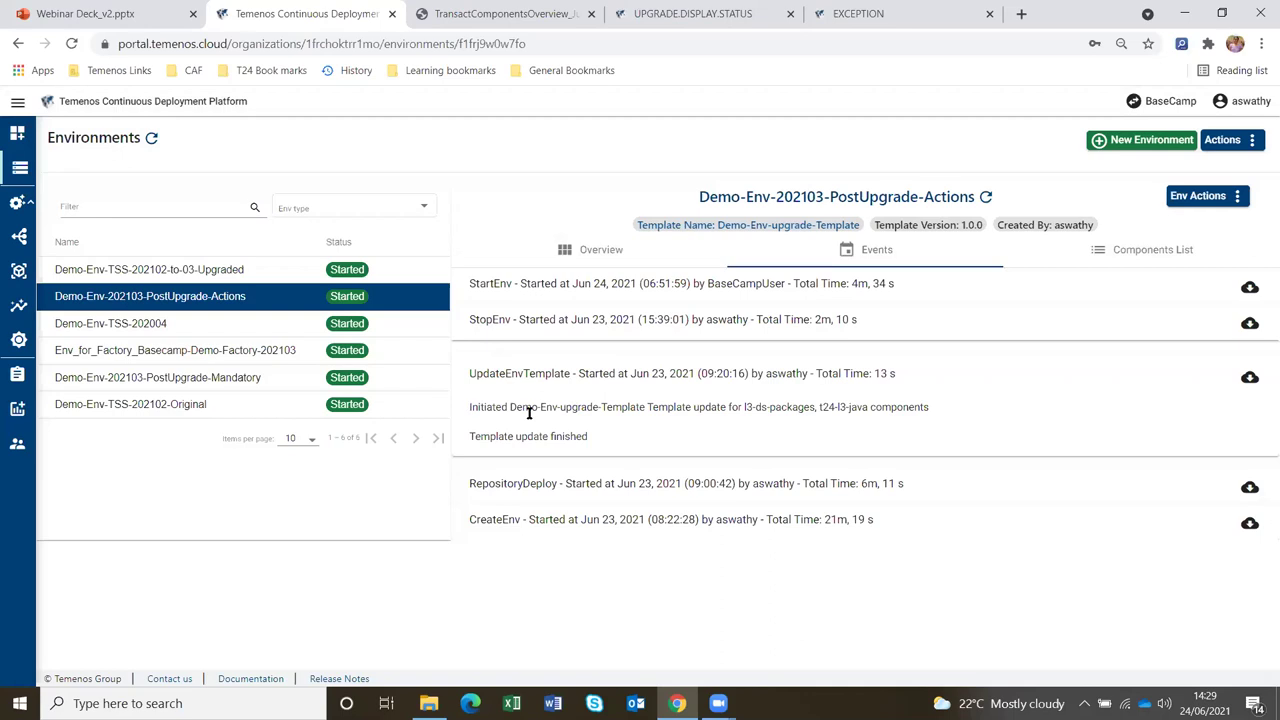
left_click_drag(469, 407, 606, 407)
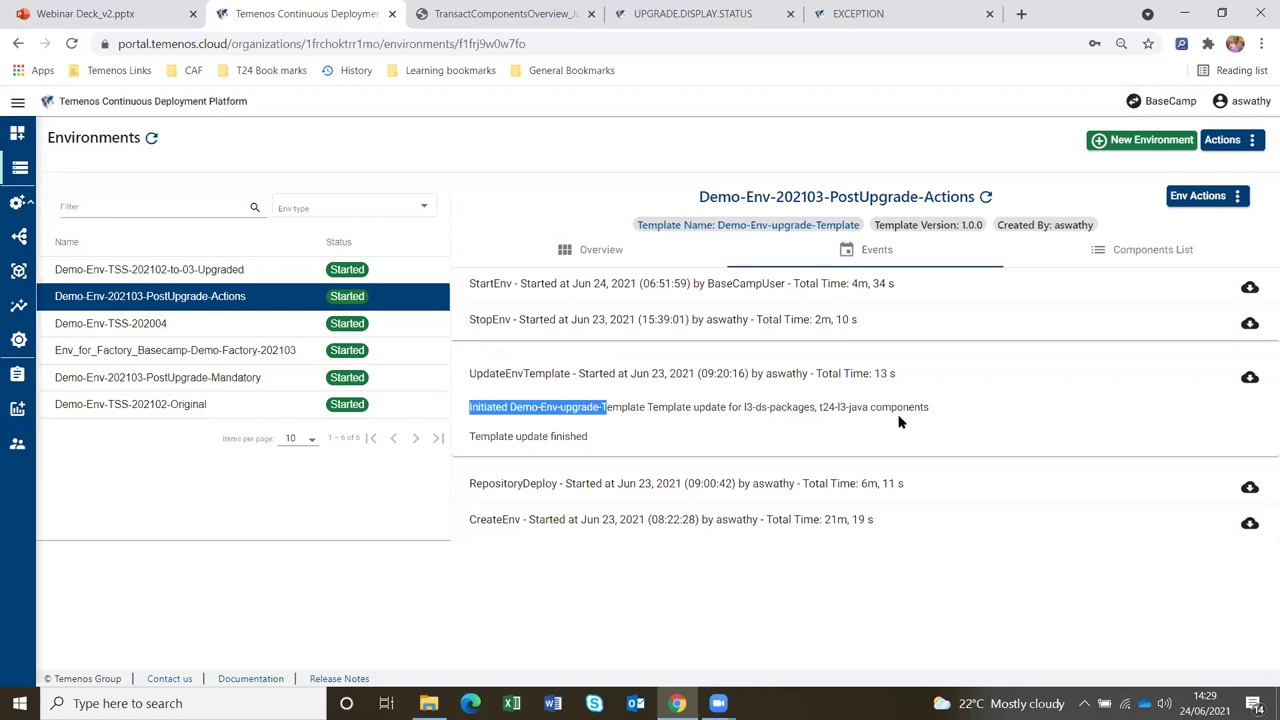
left_click_drag(903, 421, 880, 412)
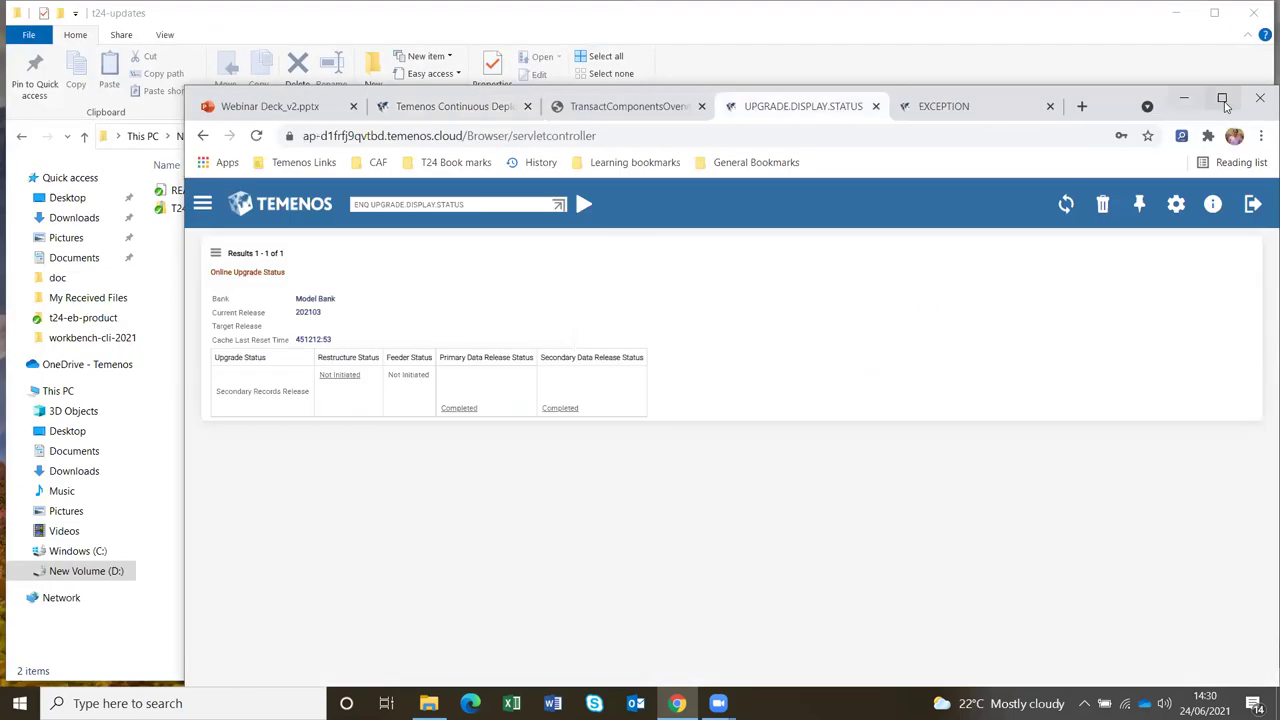
double_click(191, 110)
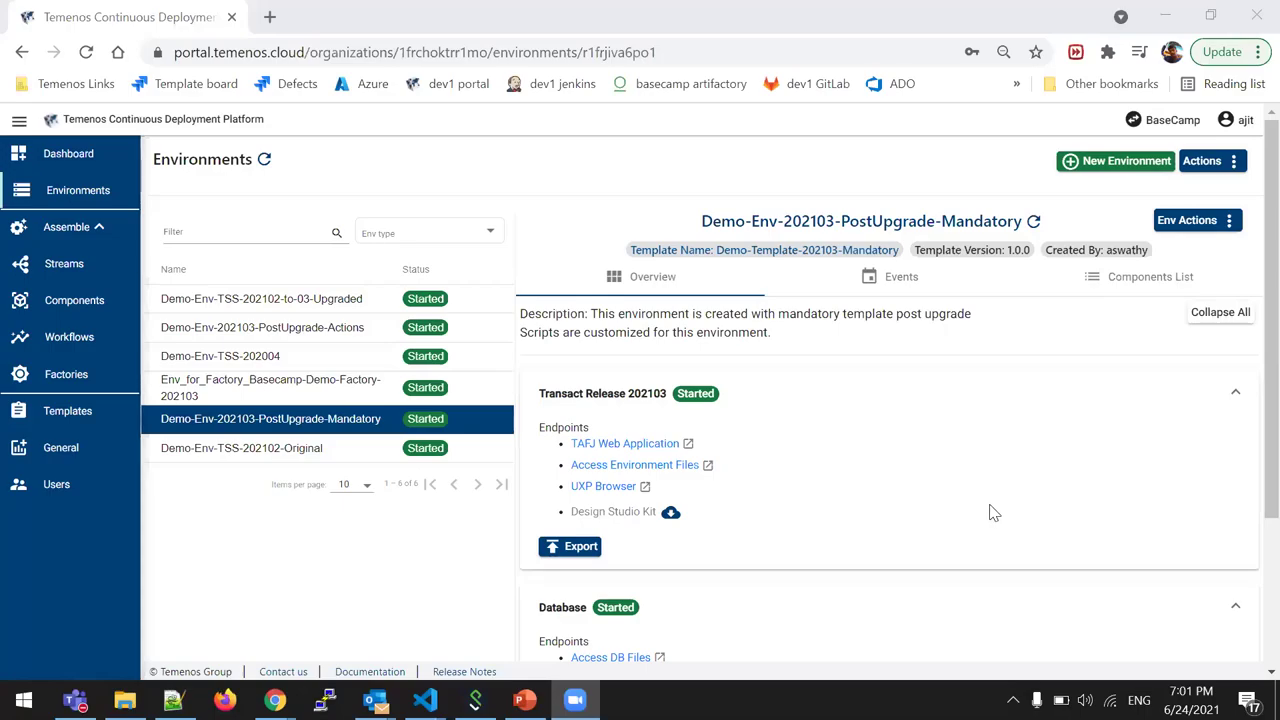
- Open the Access DB Files endpoint of Demo-Env-202103-PostUpgrade-Mandatory, view its directory listing, and close the listing
scroll(995, 500, "down", 1)
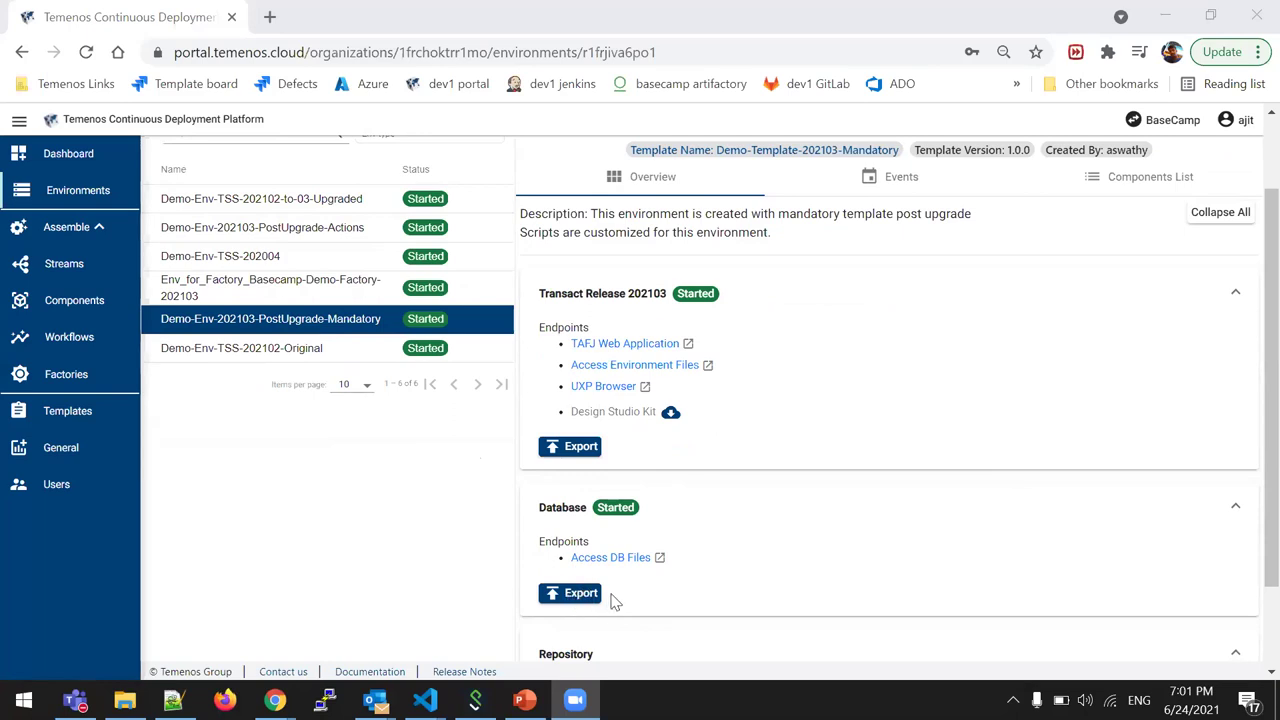
scroll(585, 590, "down", 1)
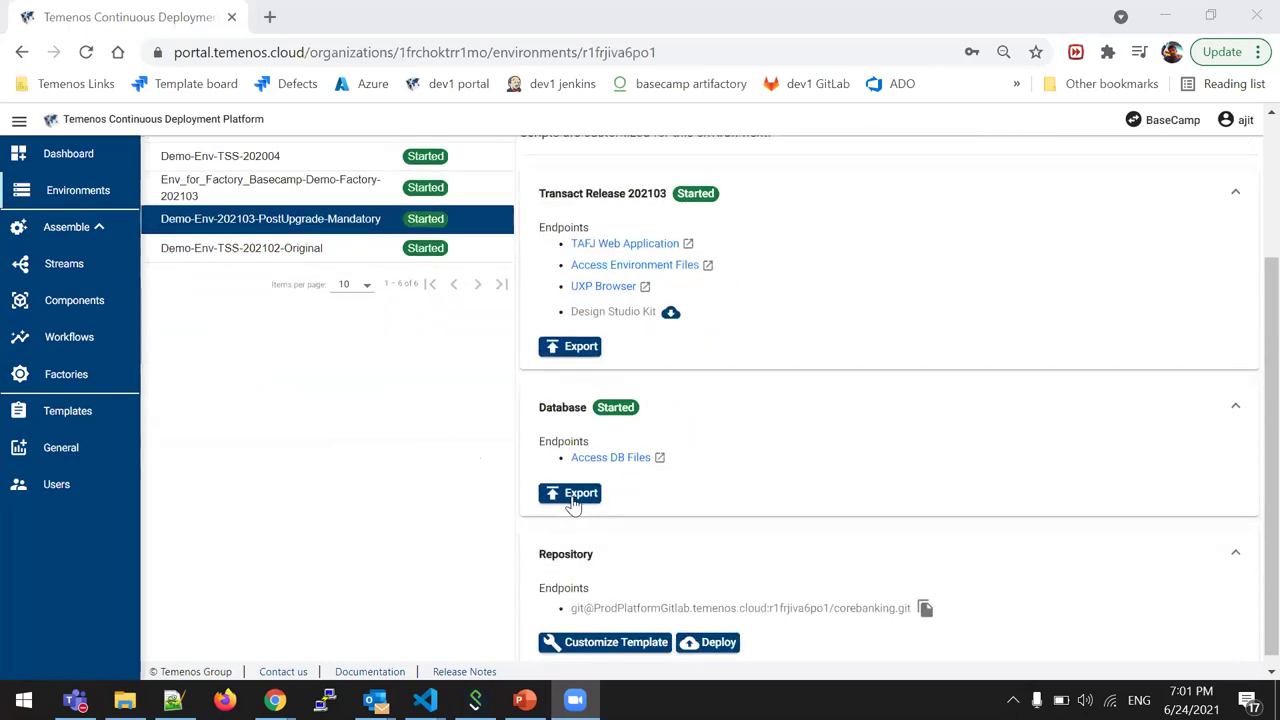
left_click(607, 459)
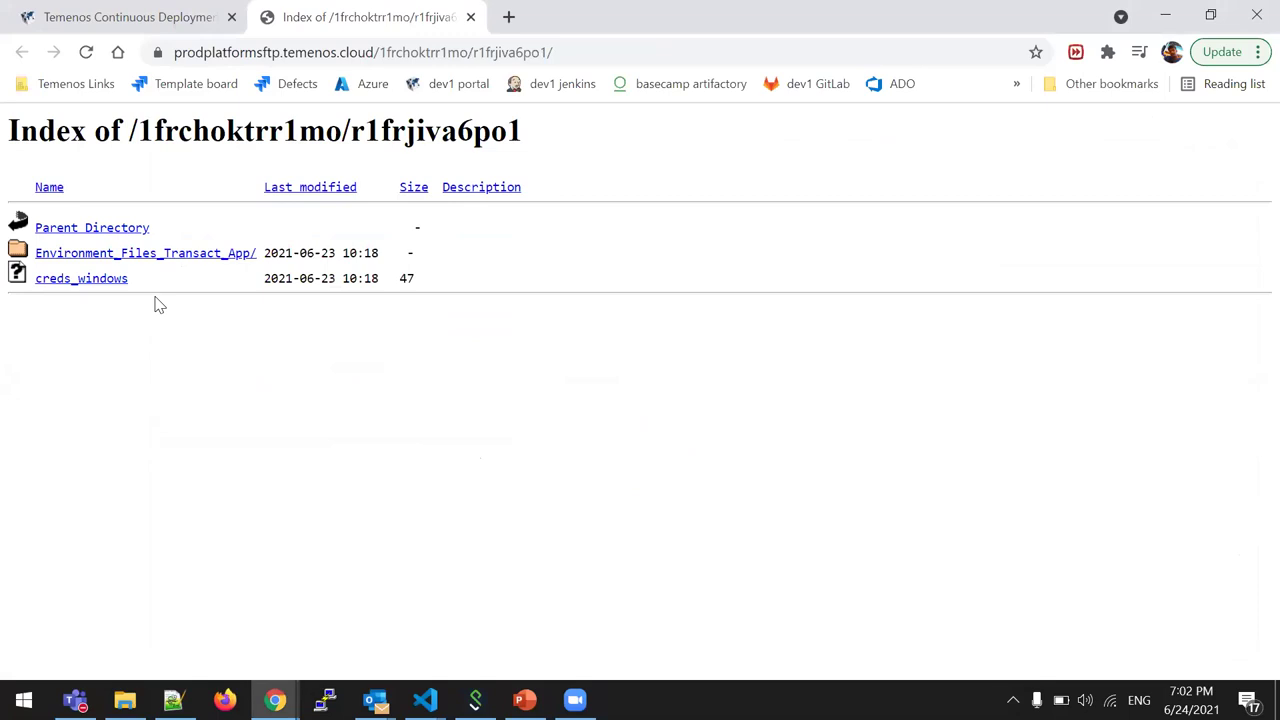
key("ctrl+w")
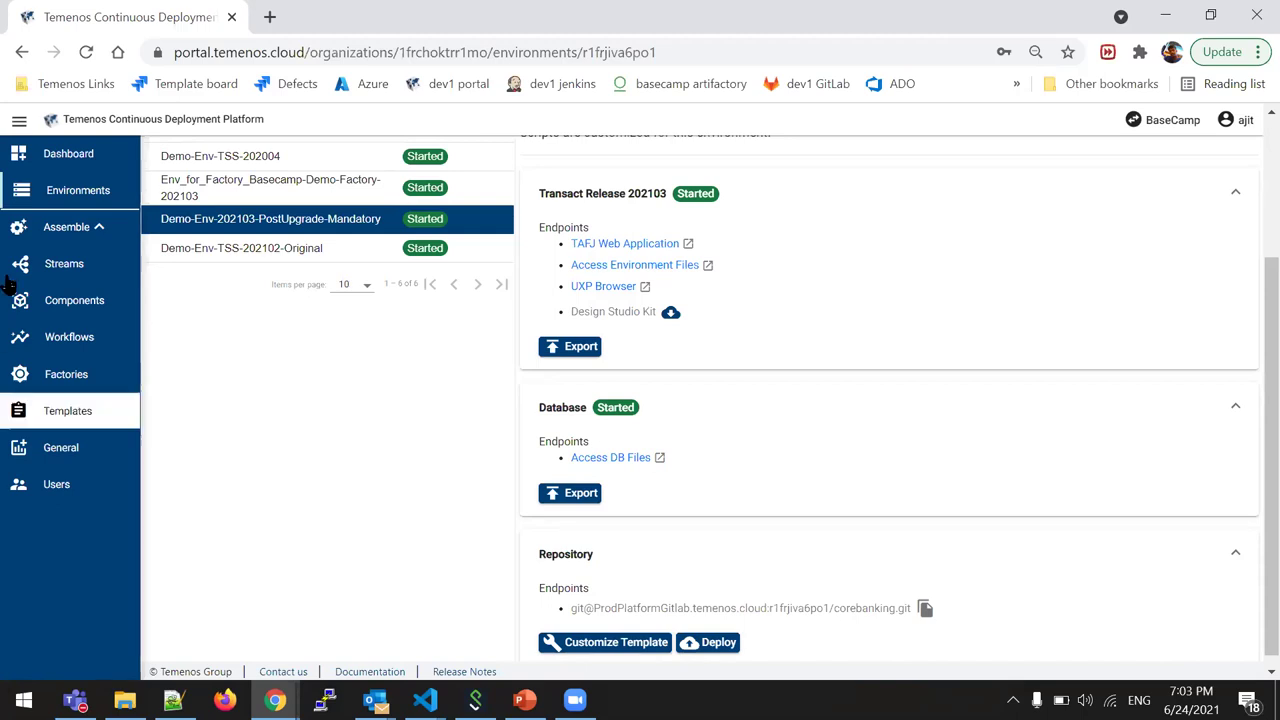
- Open Basecamp-Demo-Factory-202103 in the factories and examine its product configuration and test configuration
left_click(85, 374)
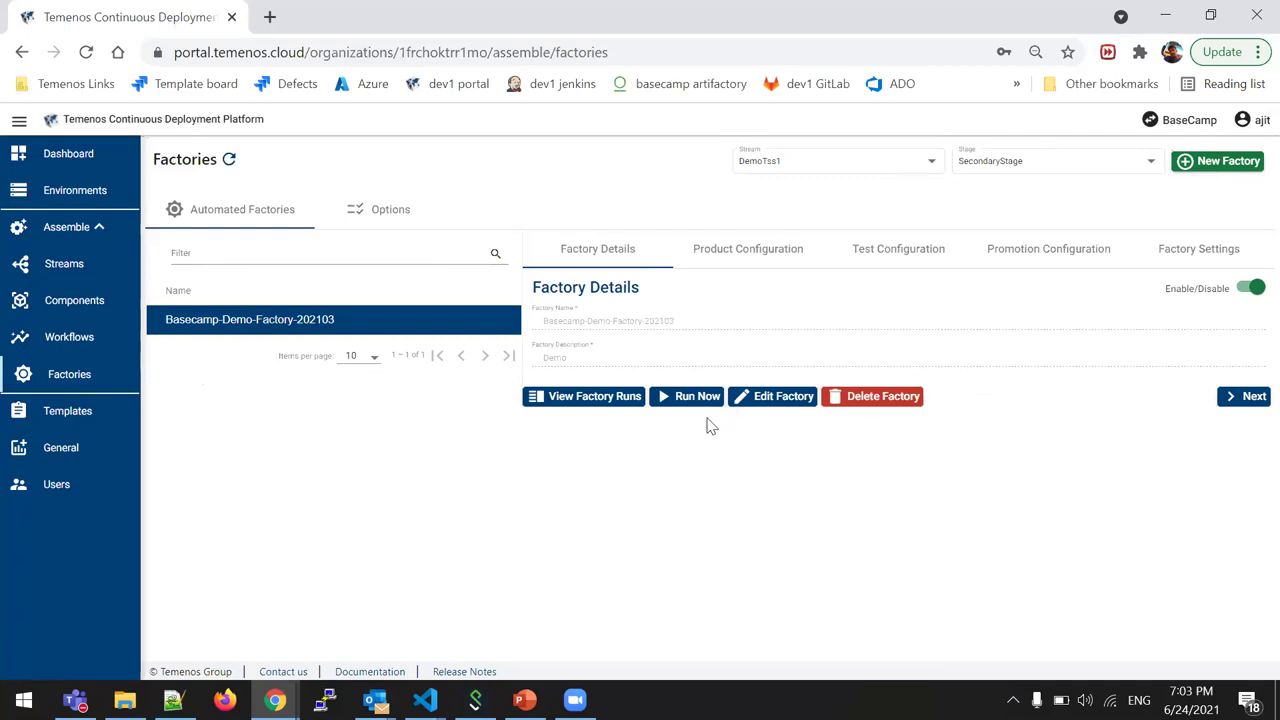
left_click(733, 259)
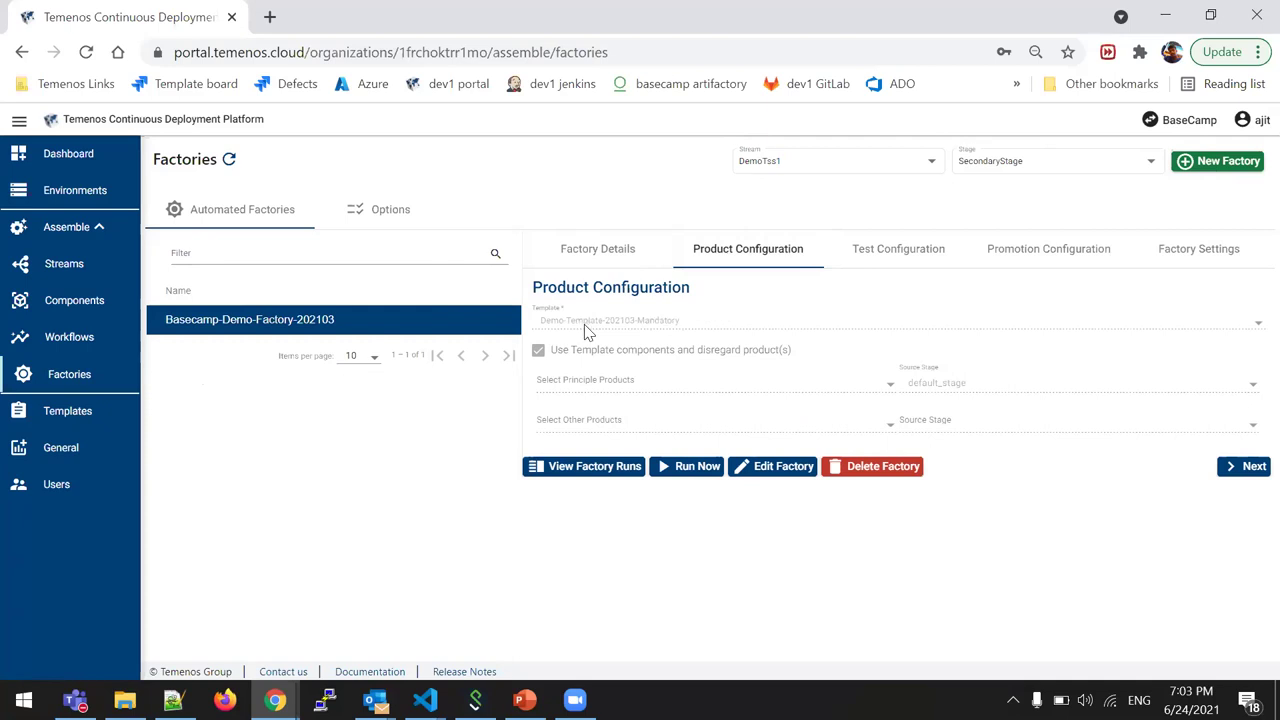
left_click(880, 260)
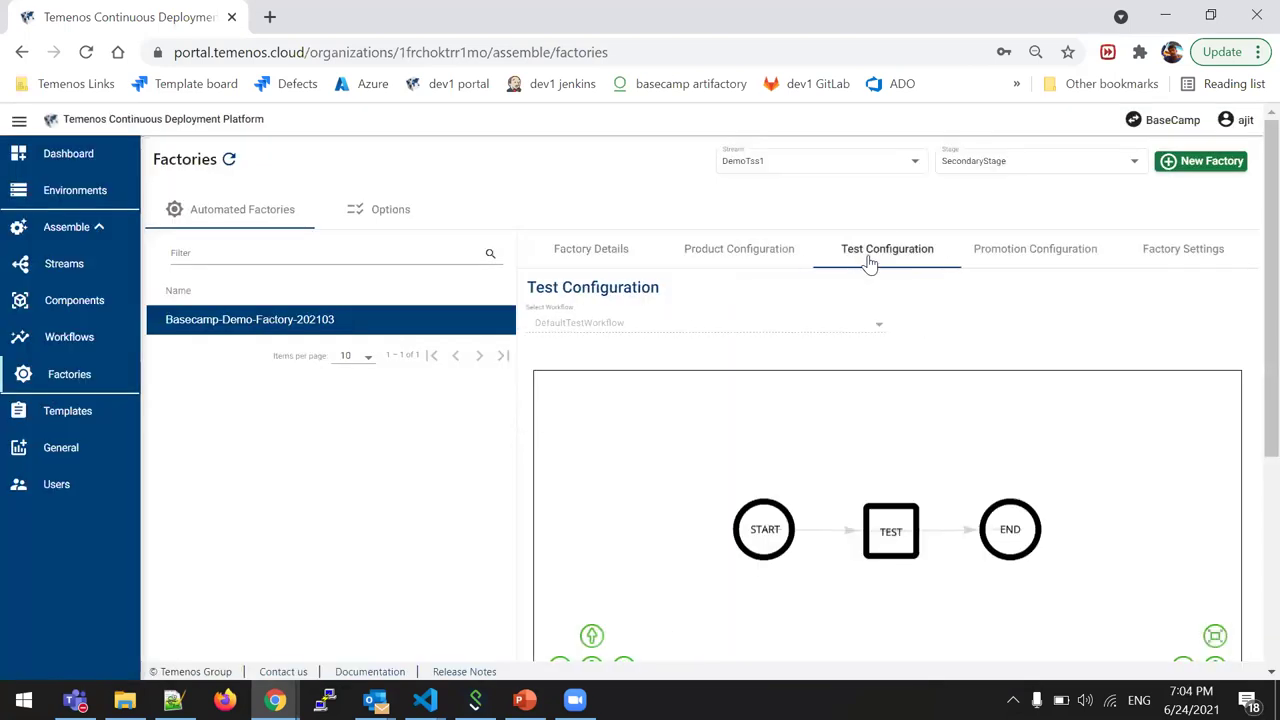
scroll(831, 309, "down", 4)
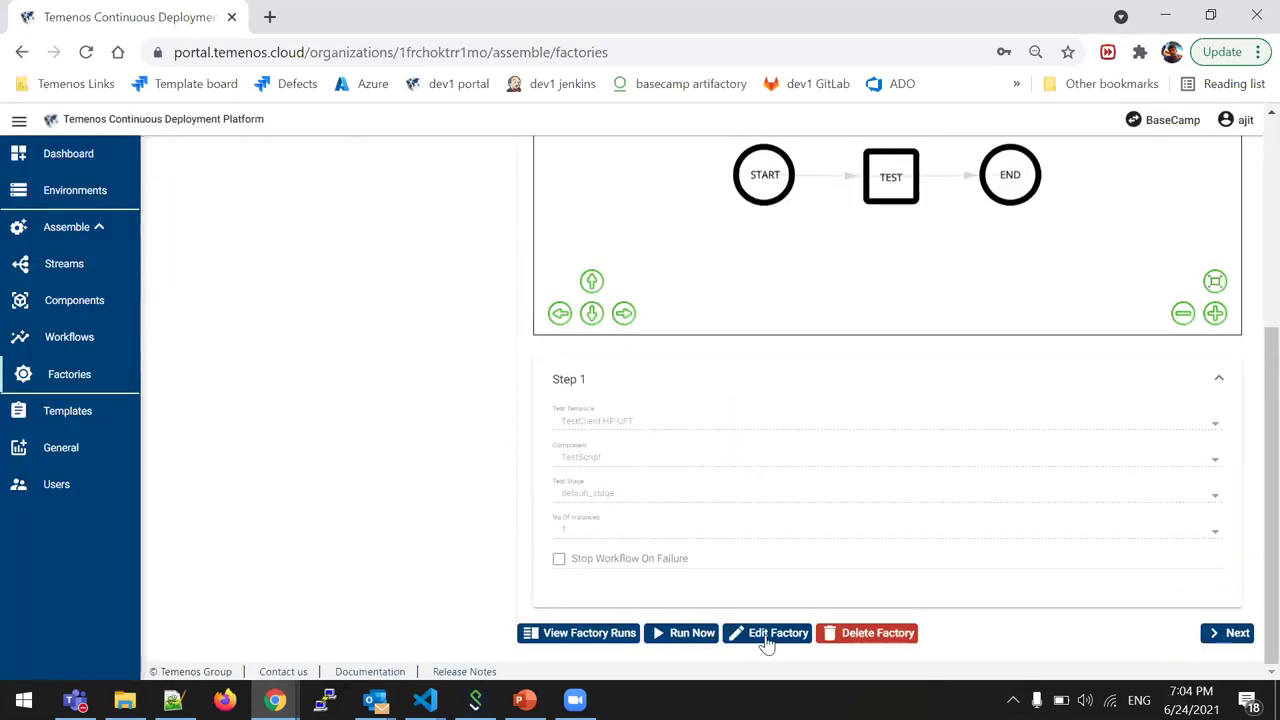
- Put the factory into edit mode and show the selectable test workflows, keeping DefaultTestWorkflow
left_click(760, 633)
scroll(645, 357, "up", 5)
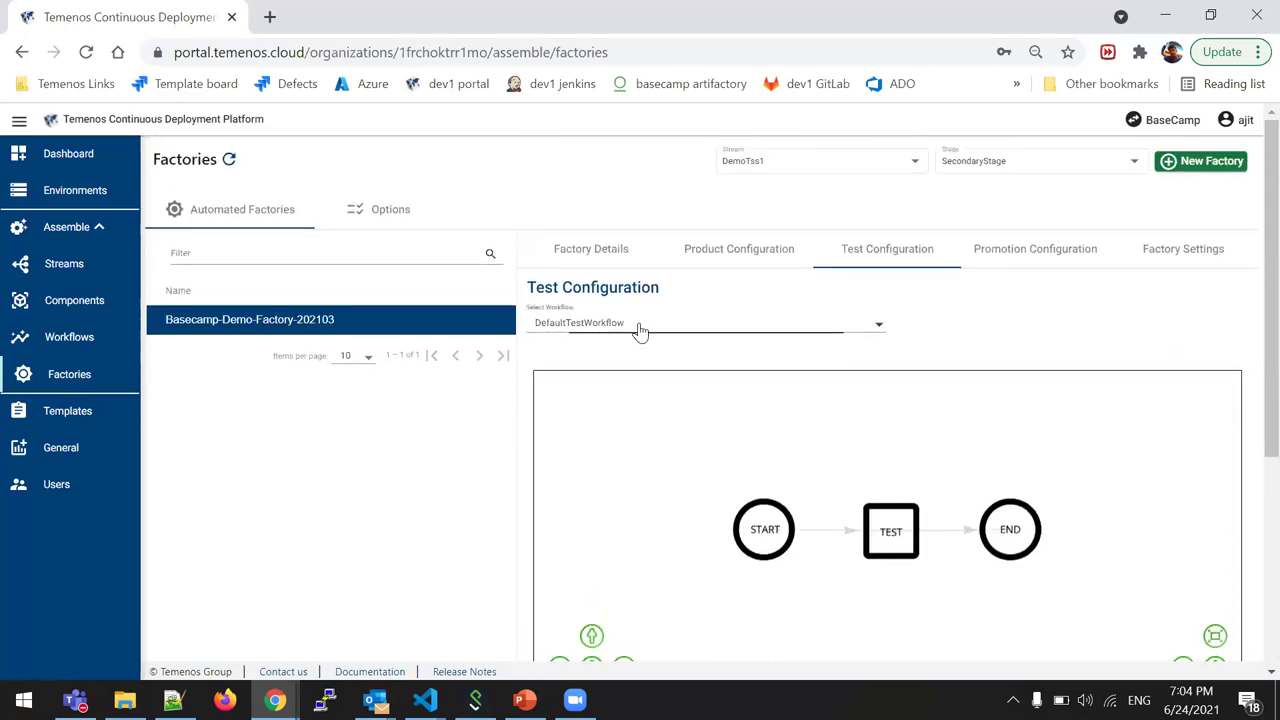
left_click(638, 330)
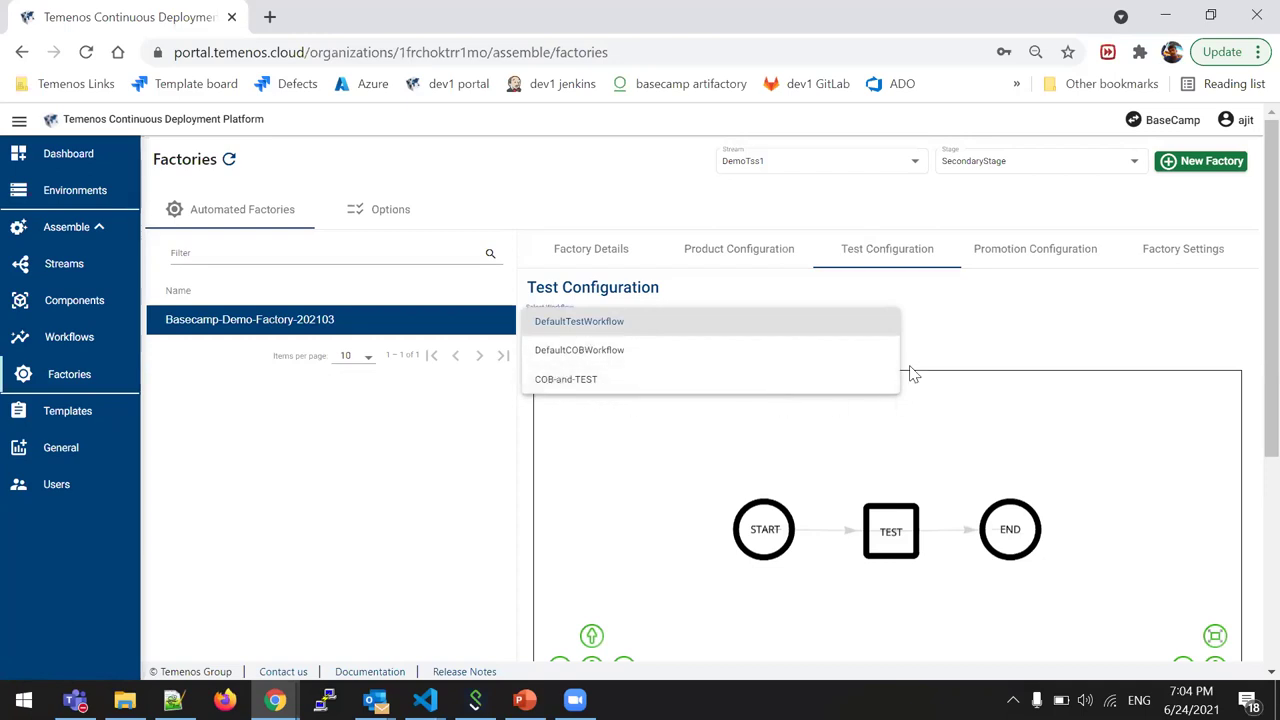
left_click(937, 345)
- Show the test templates available for Step 1, keep TestClient-HP-UFT, and view the factory's promotion configuration
scroll(931, 343, "down", 4)
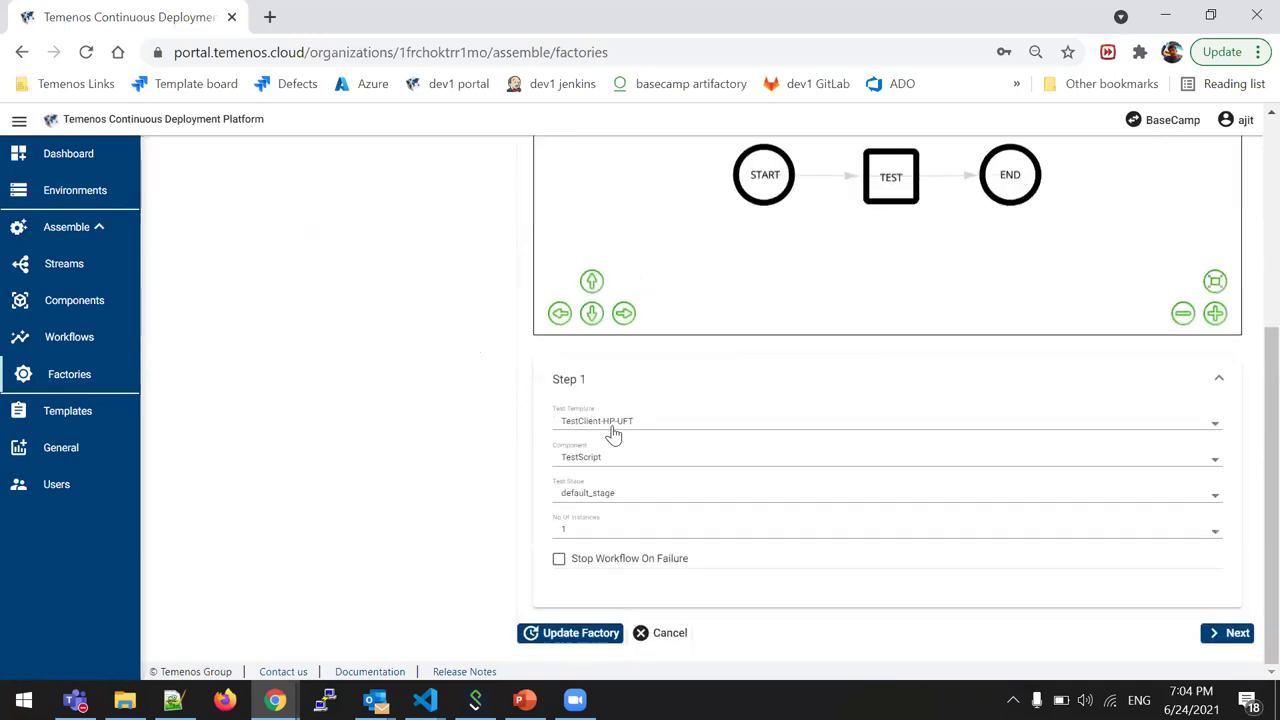
left_click(618, 428)
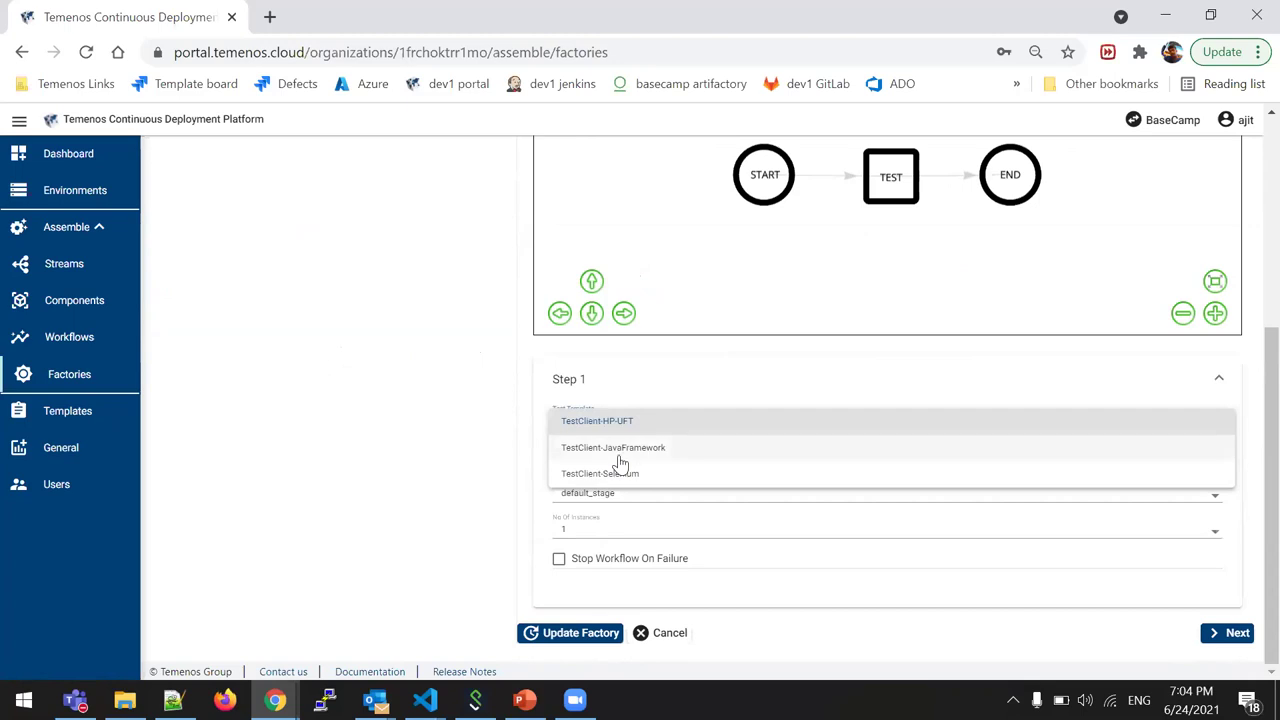
left_click(683, 385)
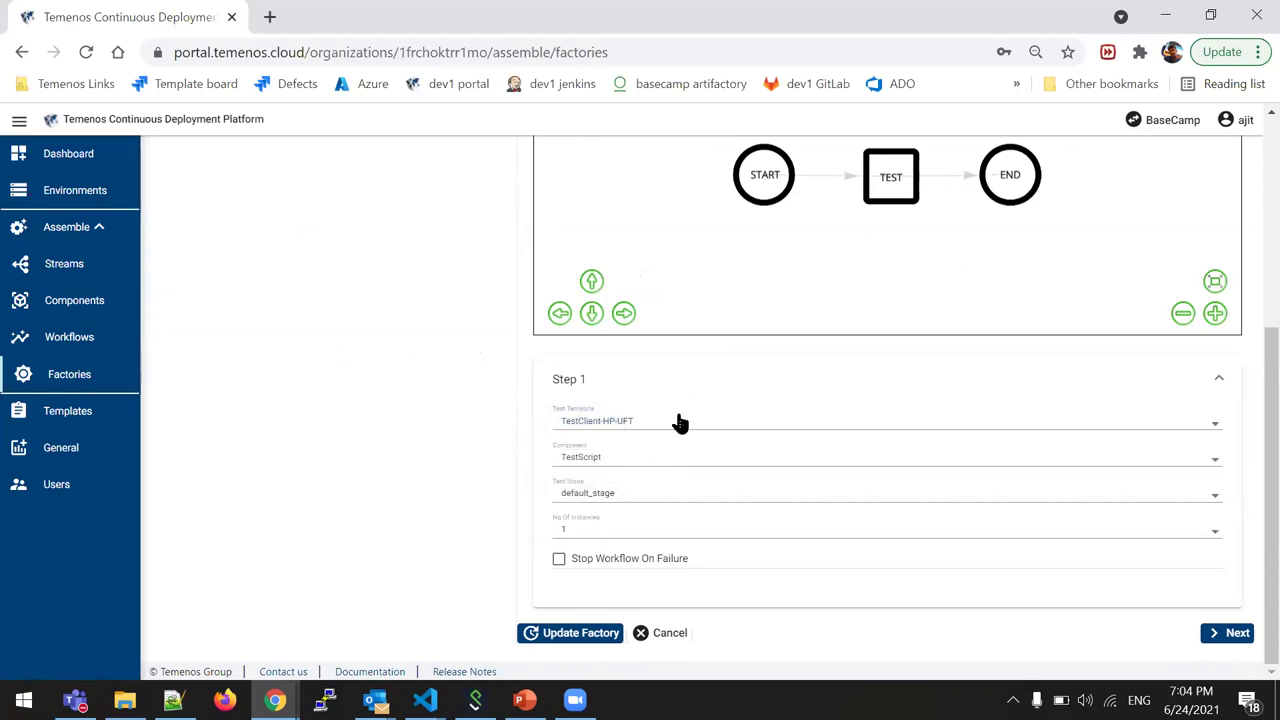
scroll(690, 440, "up", 1)
scroll(720, 420, "up", 3)
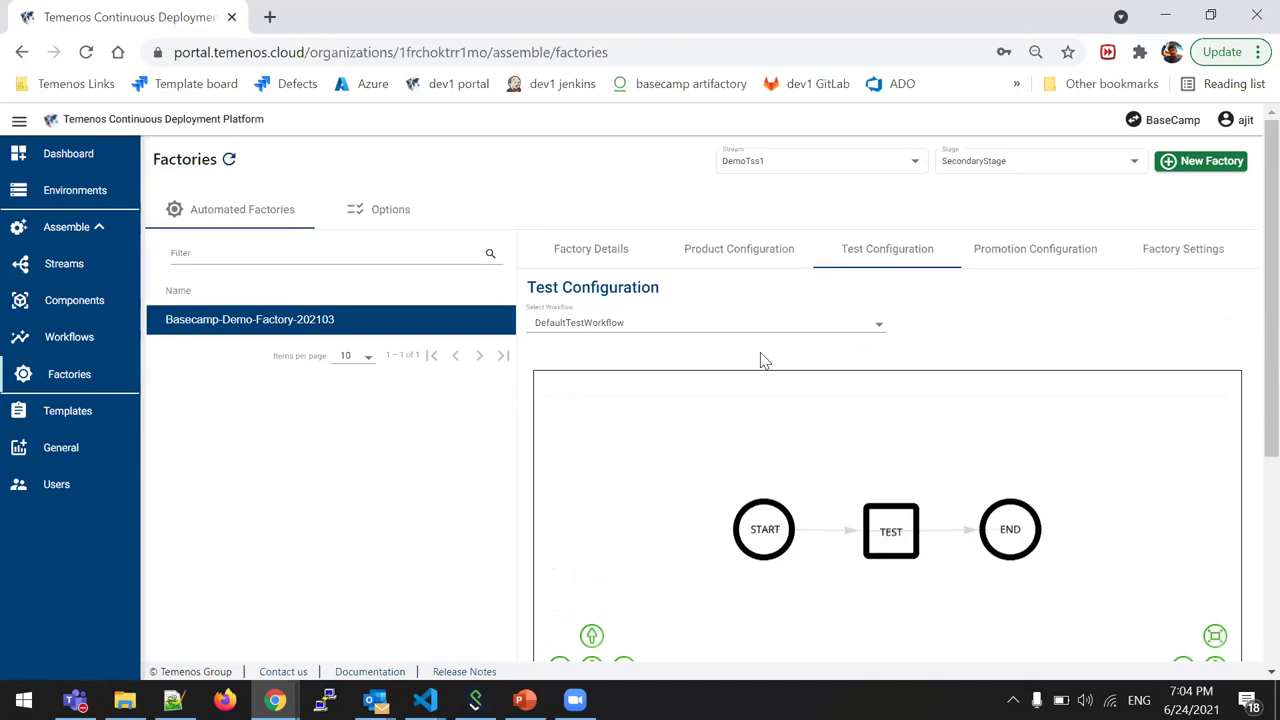
left_click(1036, 260)
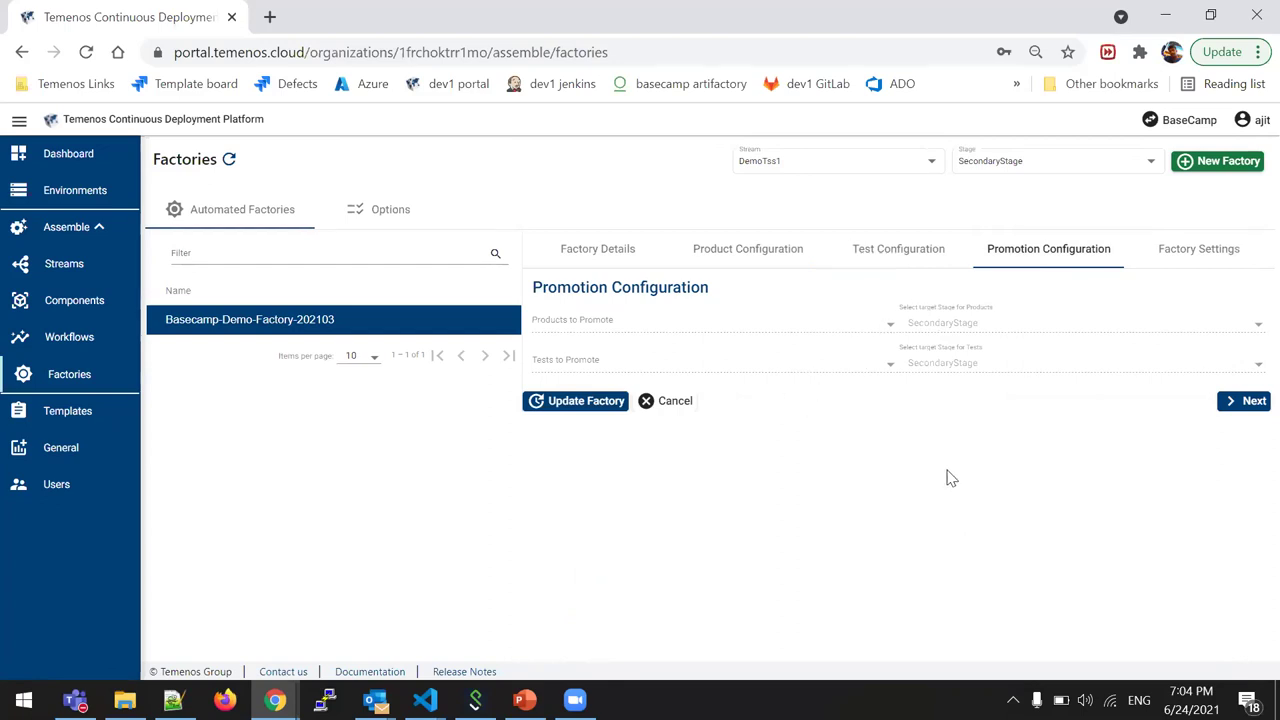
- Go to the dashboard, open the results report of the testcases1.zip test package in the factory run, and close it
left_click(59, 155)
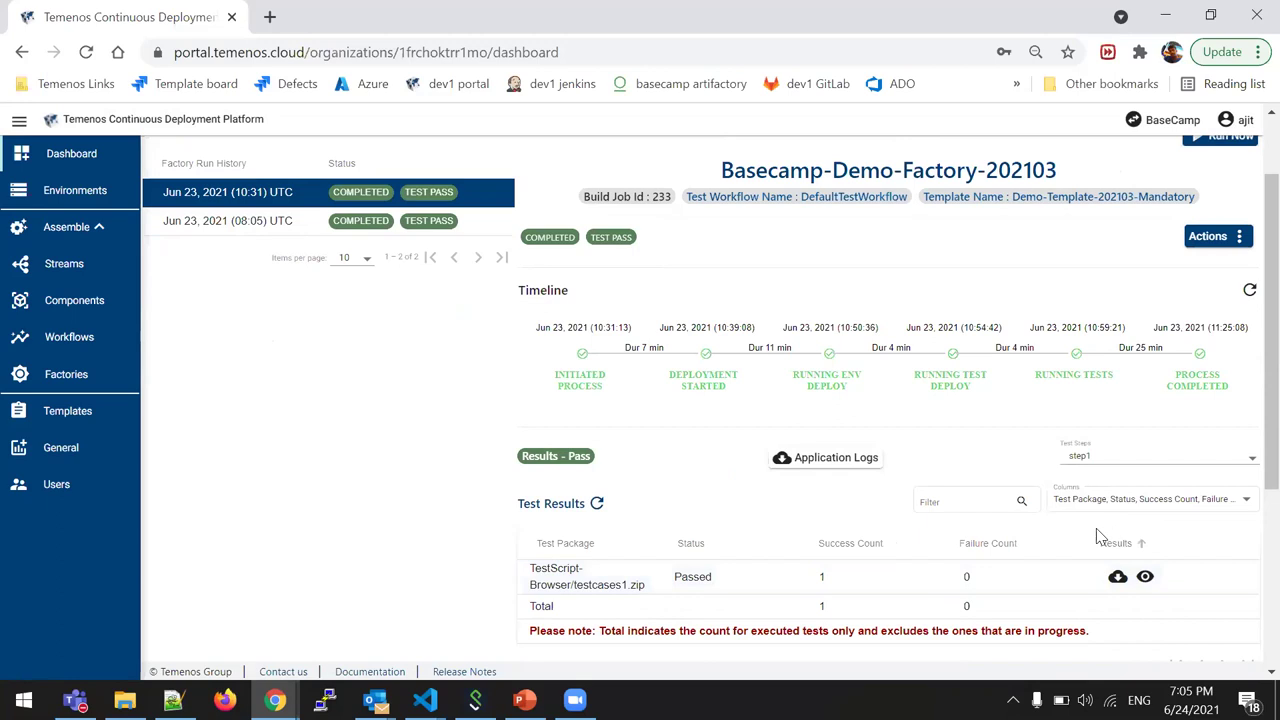
left_click(1145, 580)
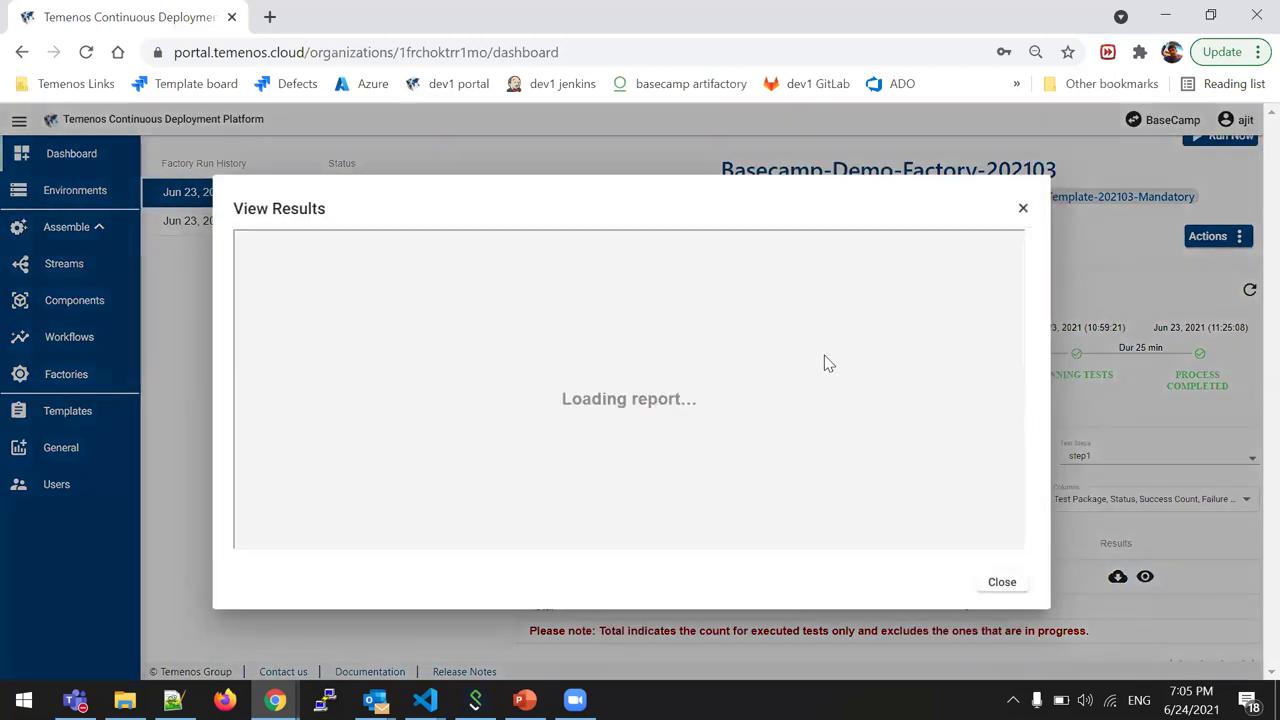
left_click(1023, 210)
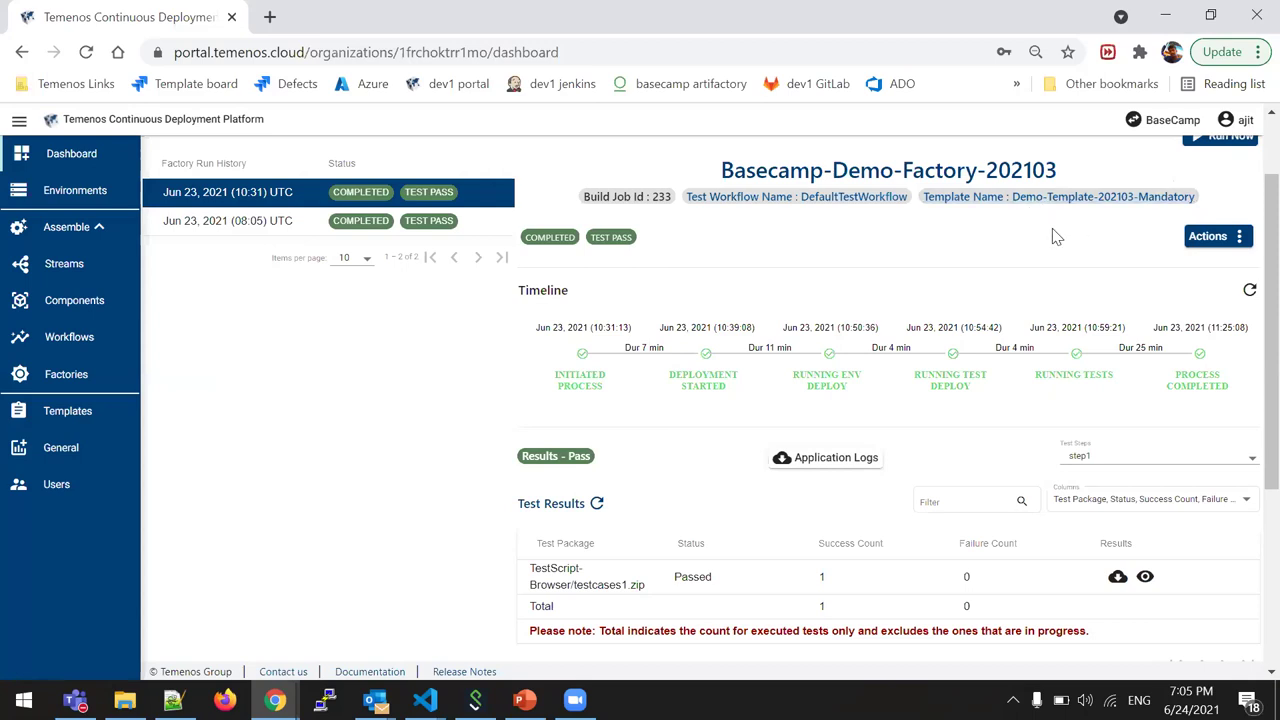
- Show the irf-rp-services component details, open its Artifactory upload URL, and return to the portal
left_click(58, 310)
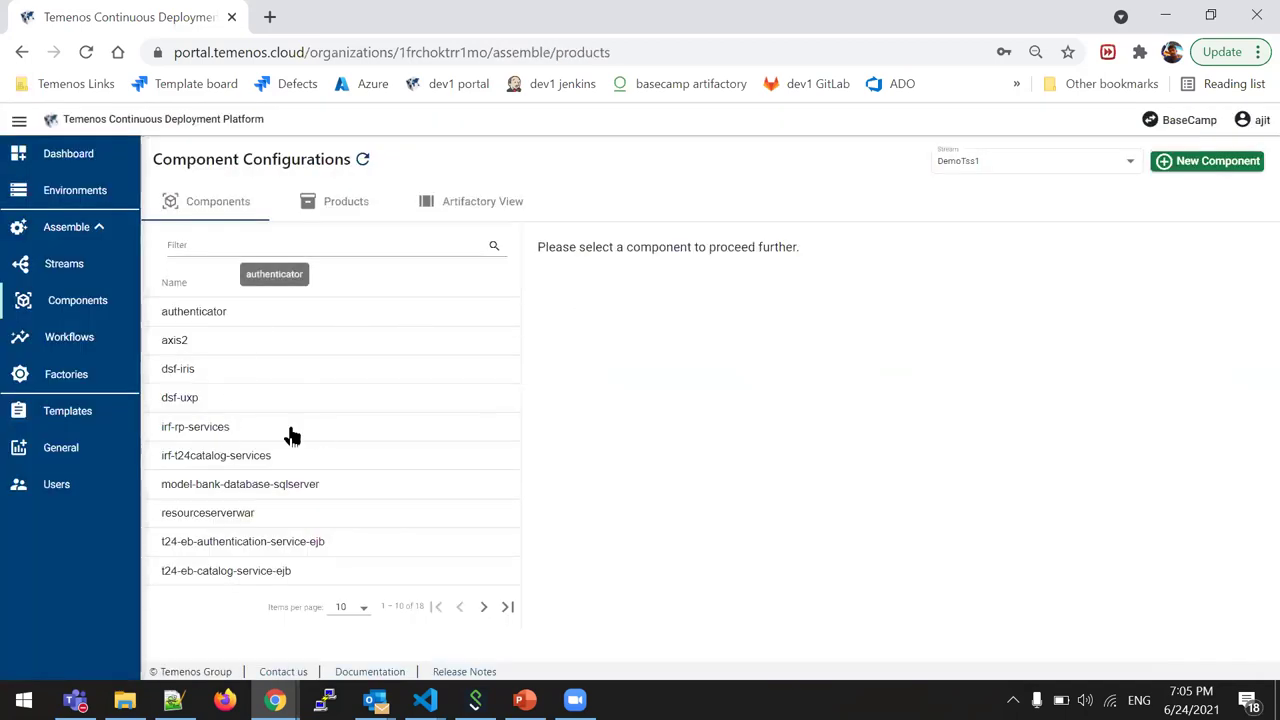
left_click(252, 432)
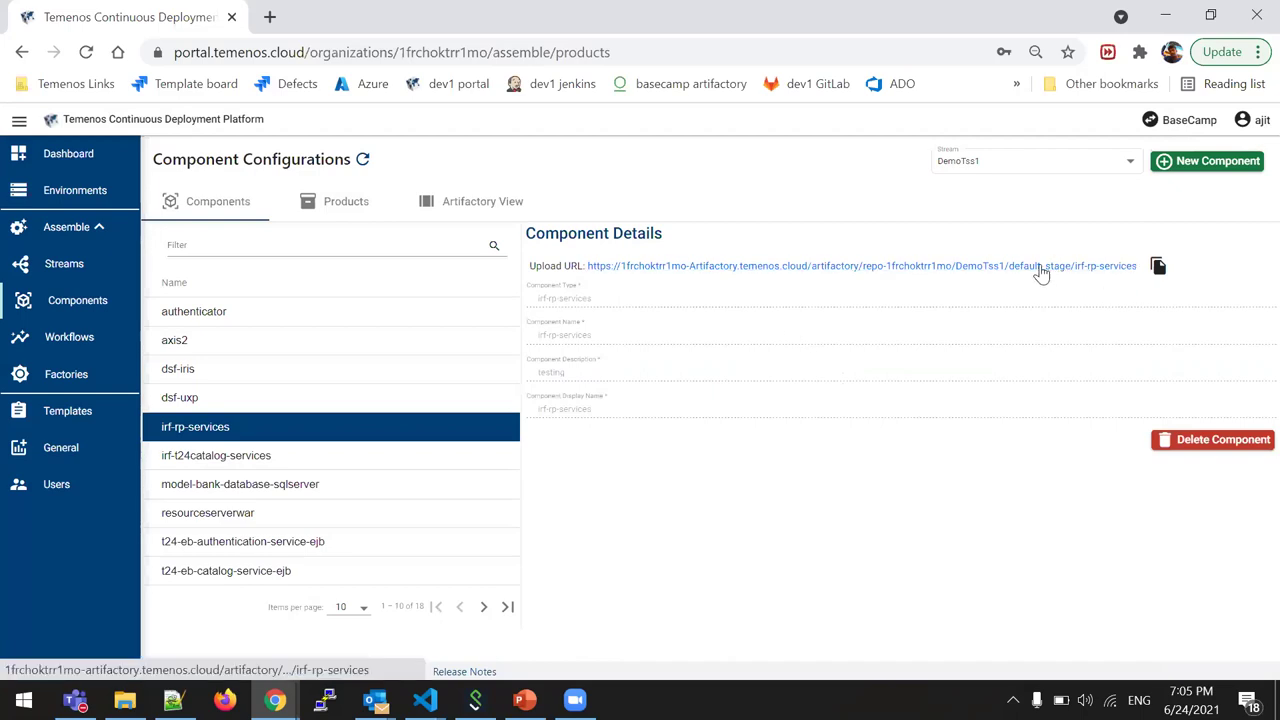
left_click(1043, 270)
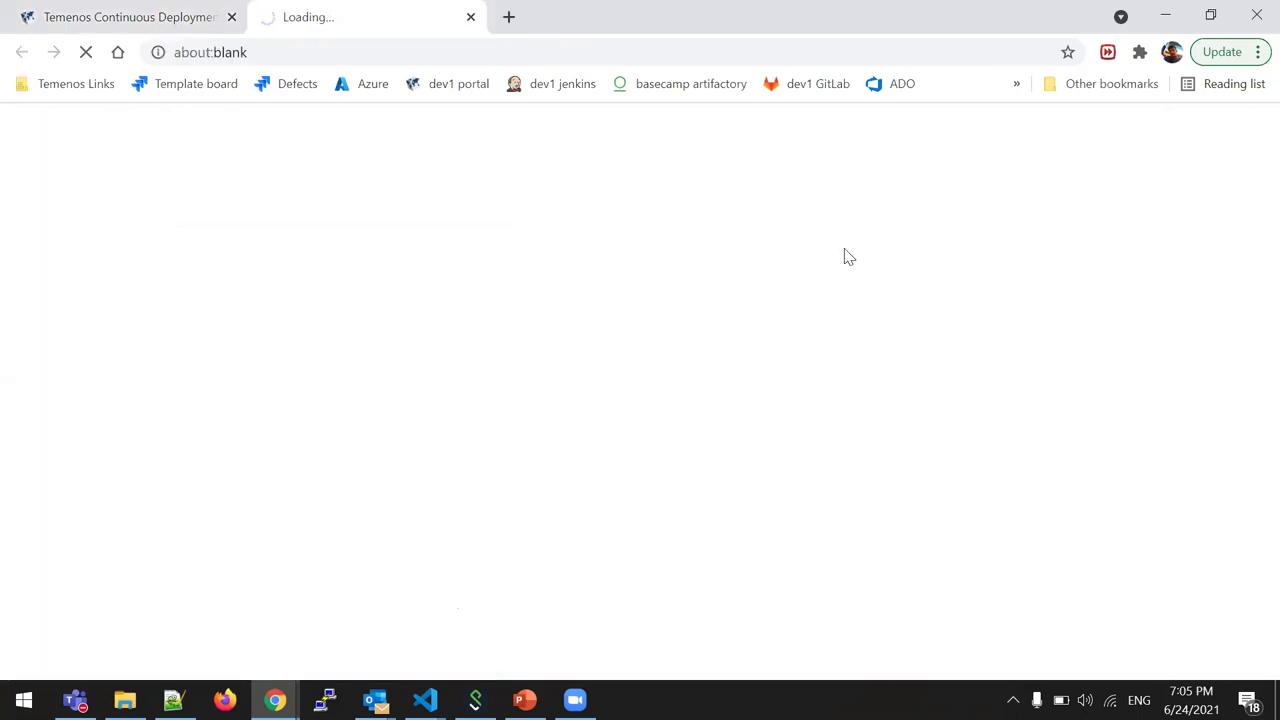
left_click(166, 31)
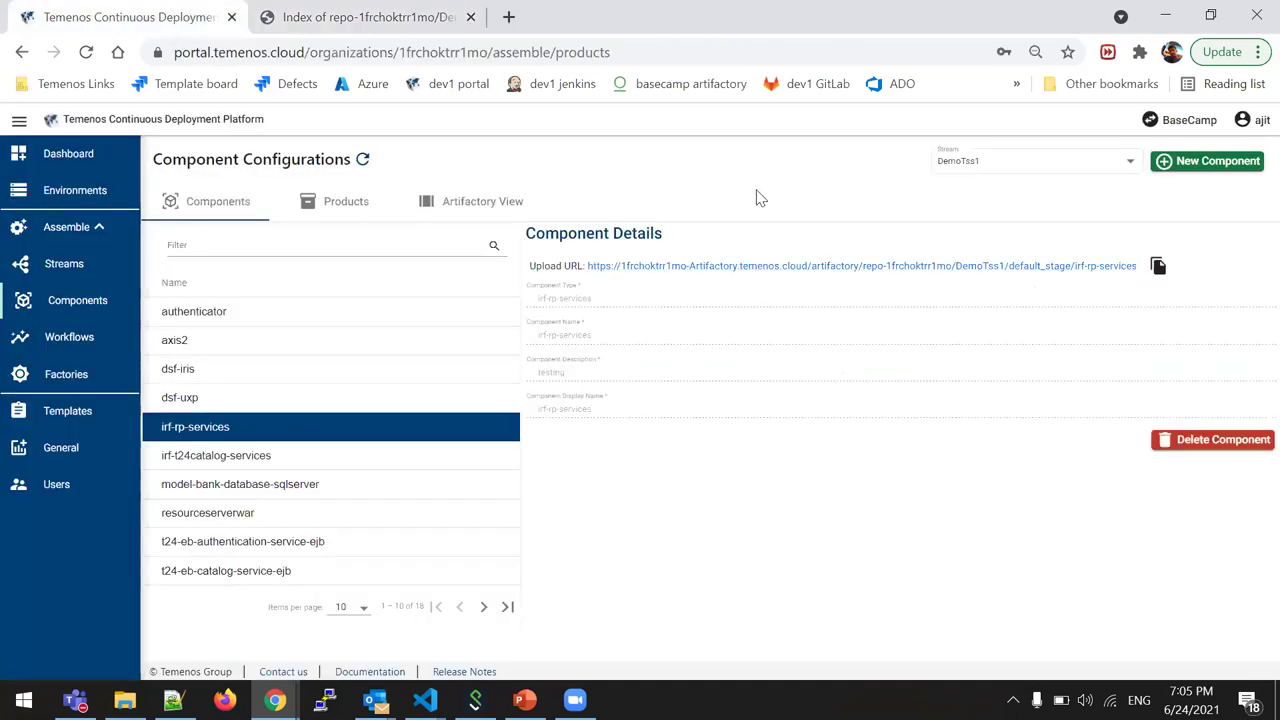
- Review the product configuration of Basecamp-Demo-Factory-202103 and return to the dashboard with its run history
left_click(44, 378)
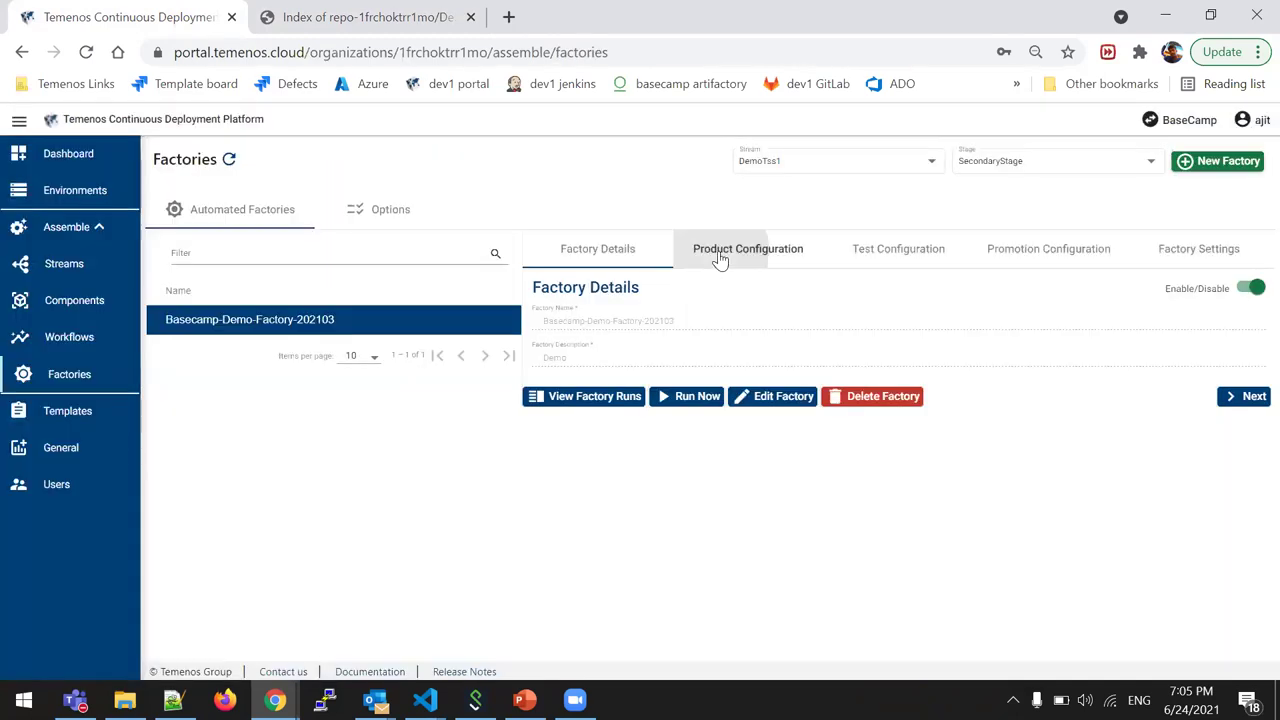
left_click(720, 258)
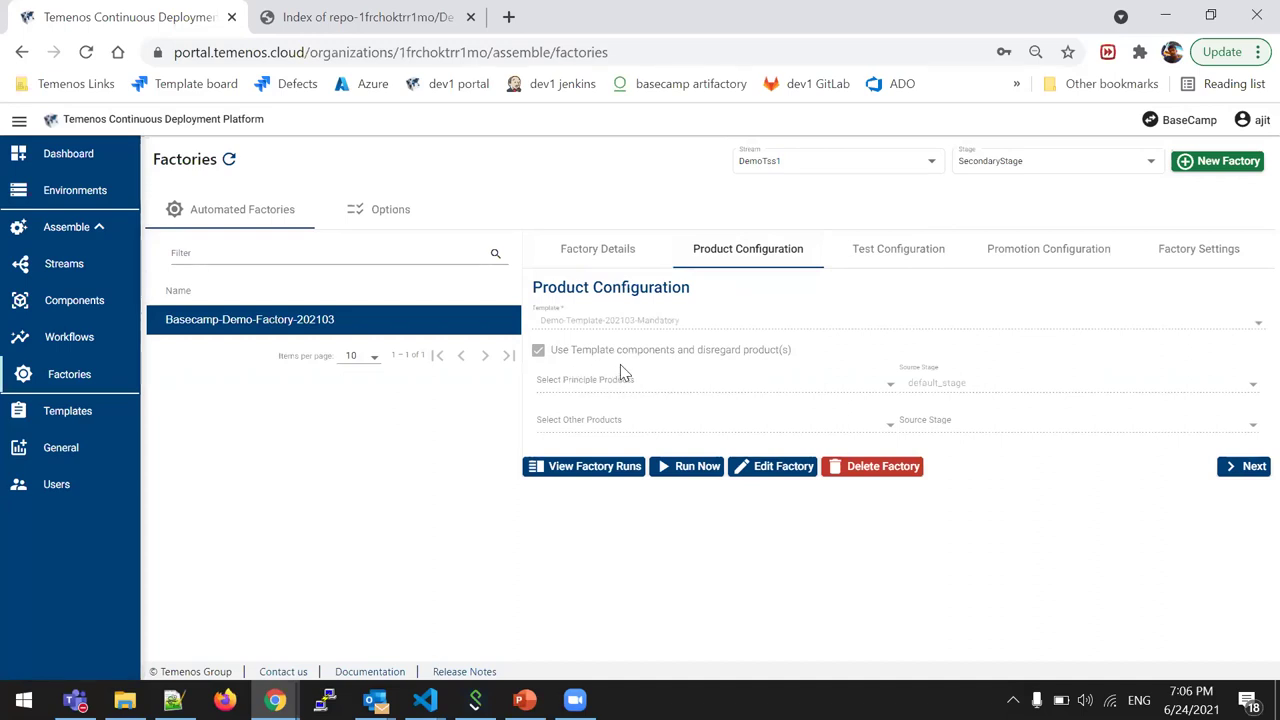
left_click(145, 158)
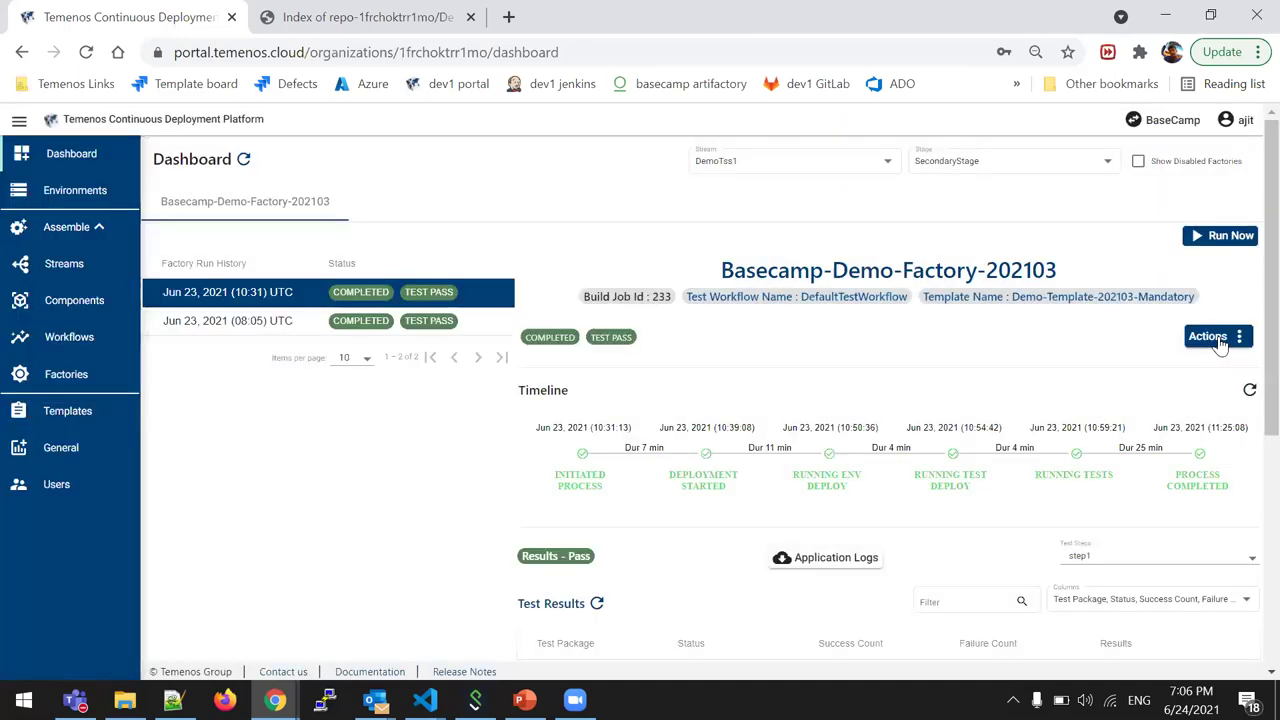
- Show the form for creating a new template from the latest factory run, and close it without creating a template
left_click(1218, 340)
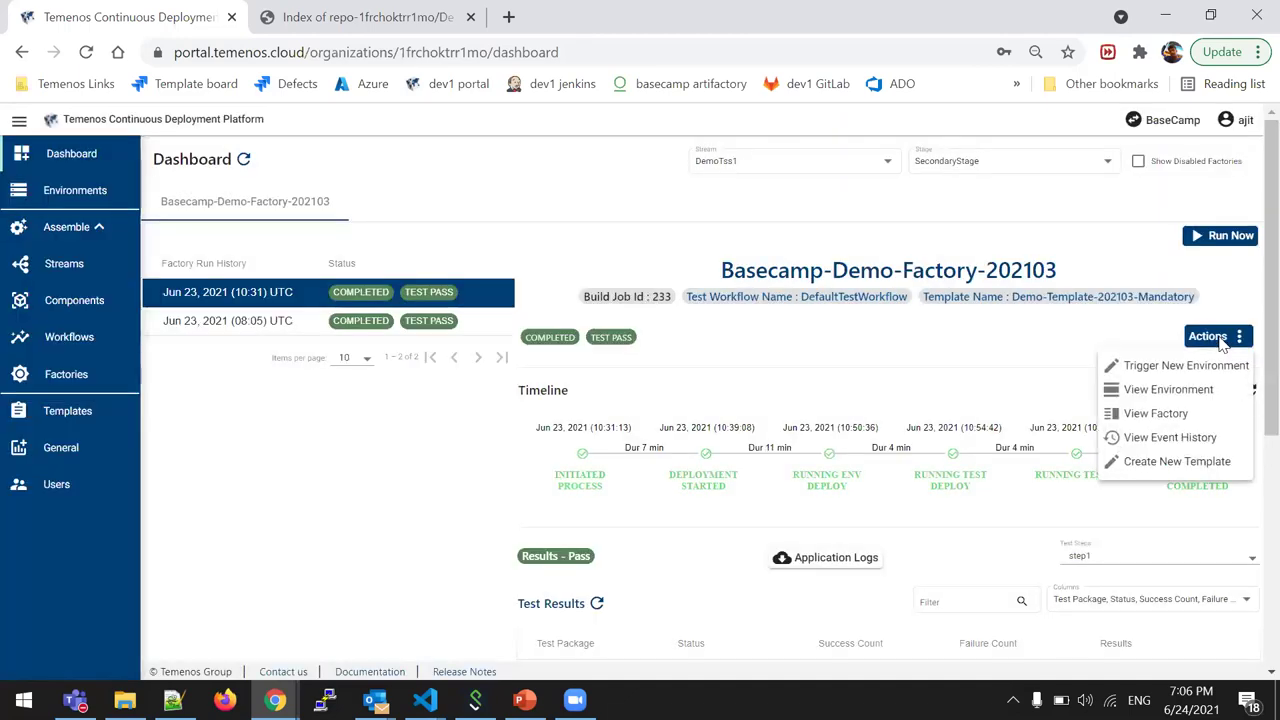
left_click(1148, 463)
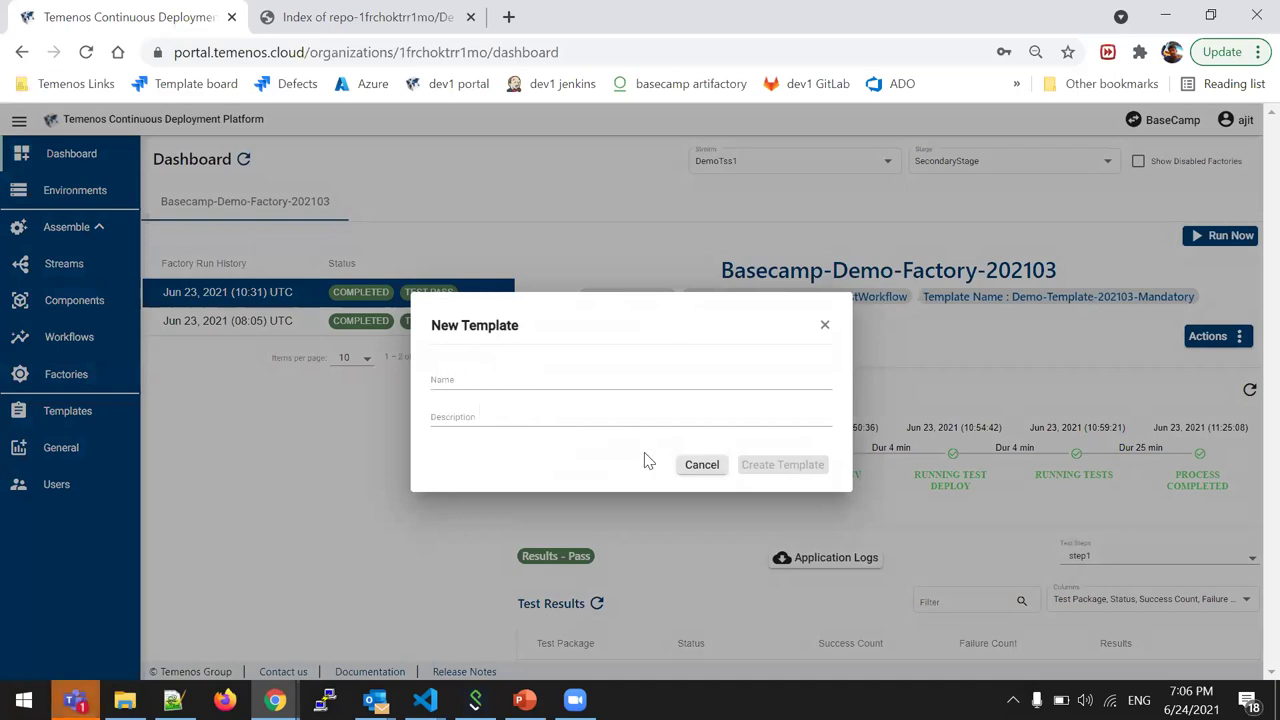
left_click(696, 474)
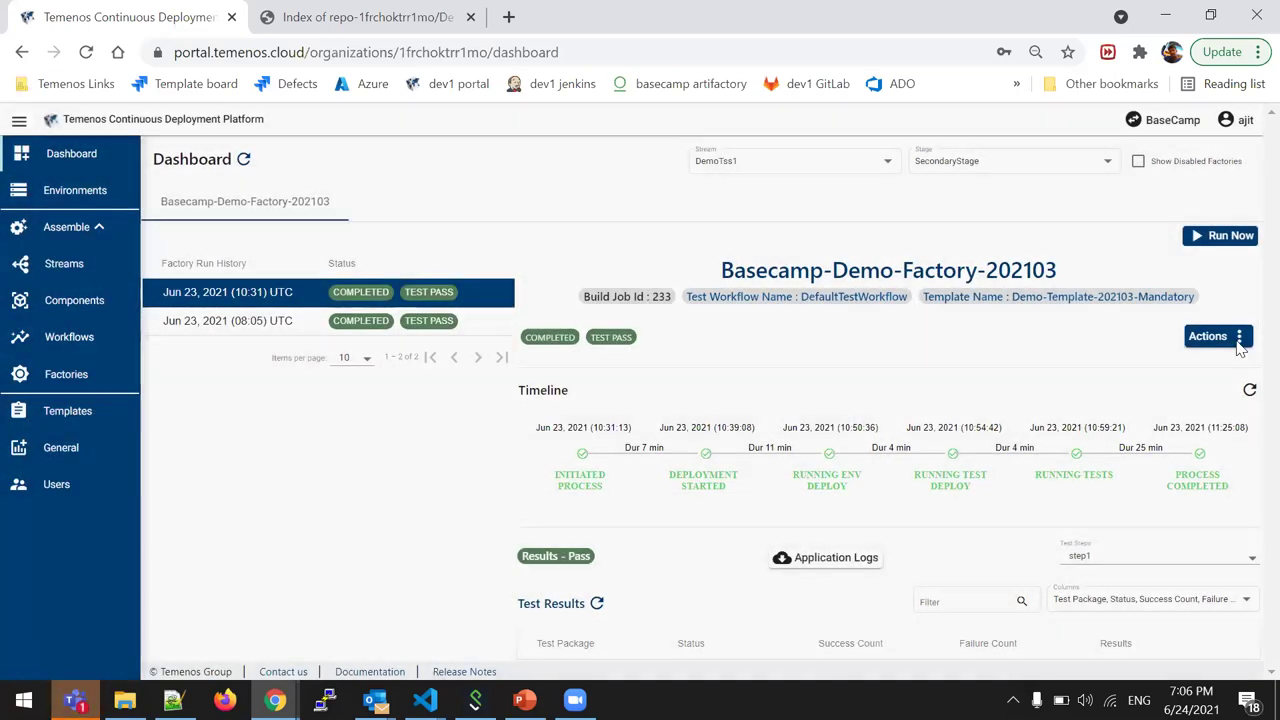
- View the environment created by the factory run, show its available environment actions, and return to the dashboard
left_click(1237, 340)
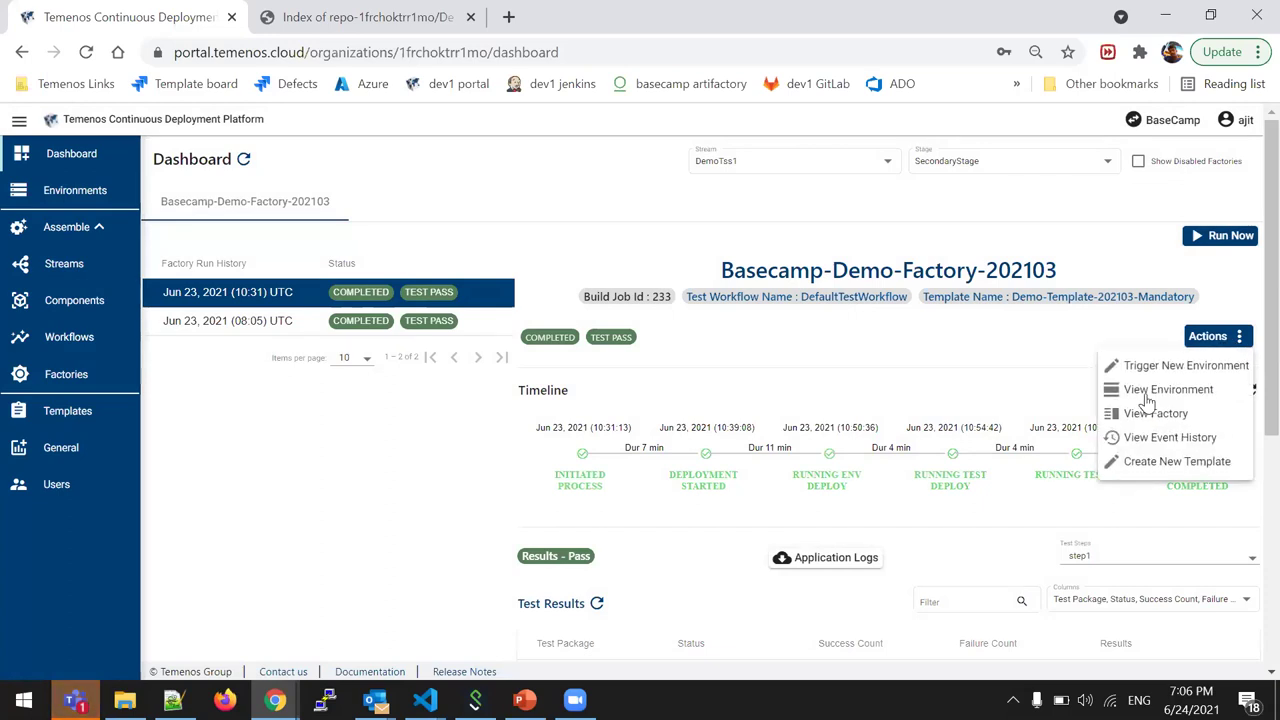
left_click(1148, 398)
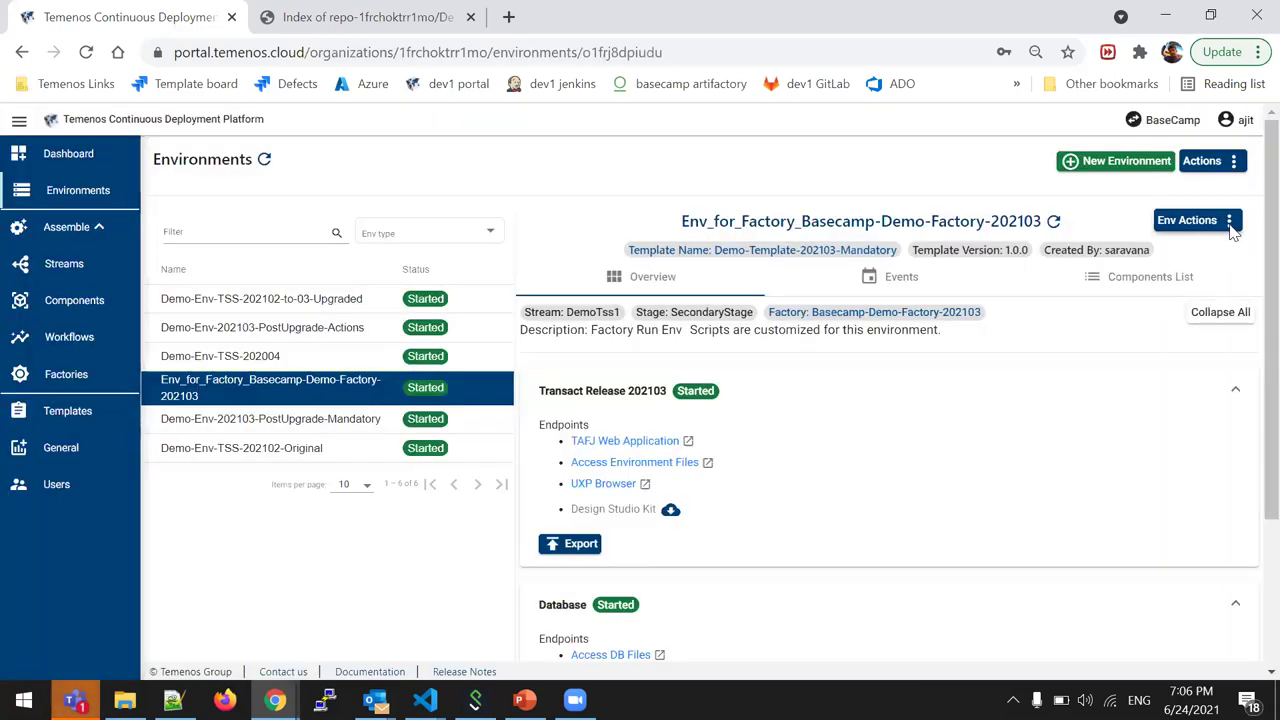
left_click(1228, 222)
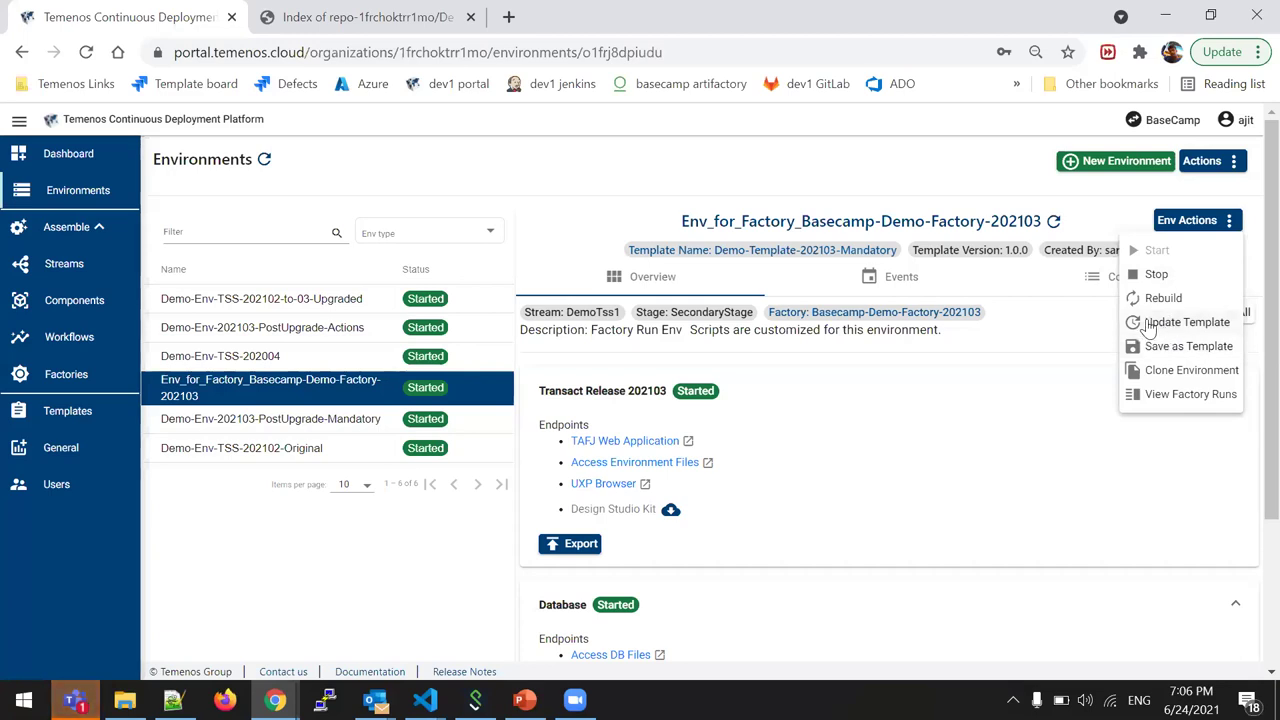
left_click(1050, 330)
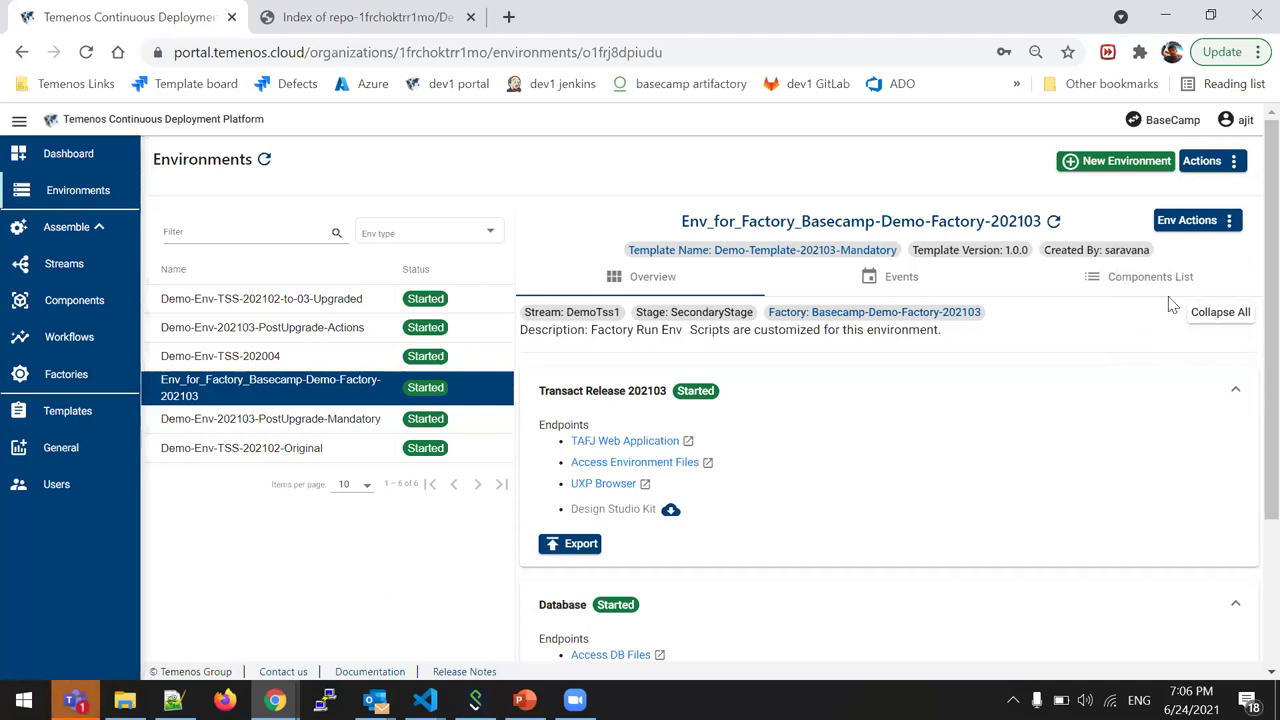
left_click(75, 156)
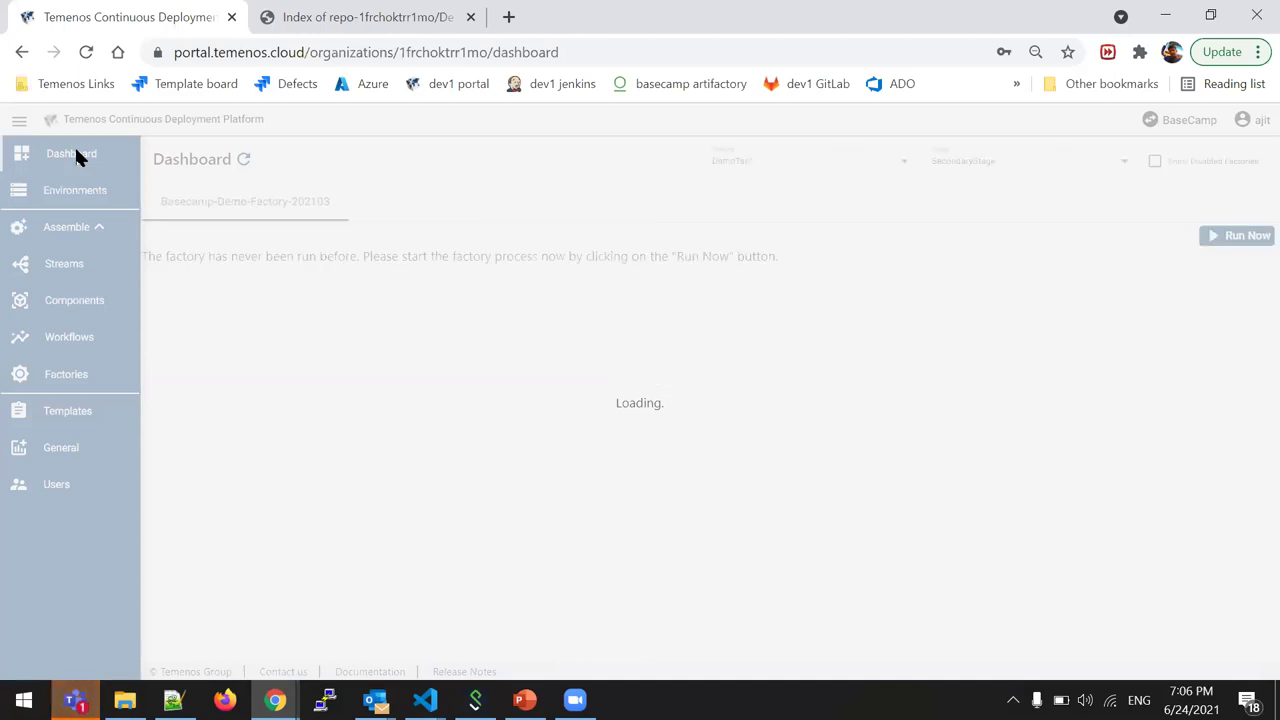